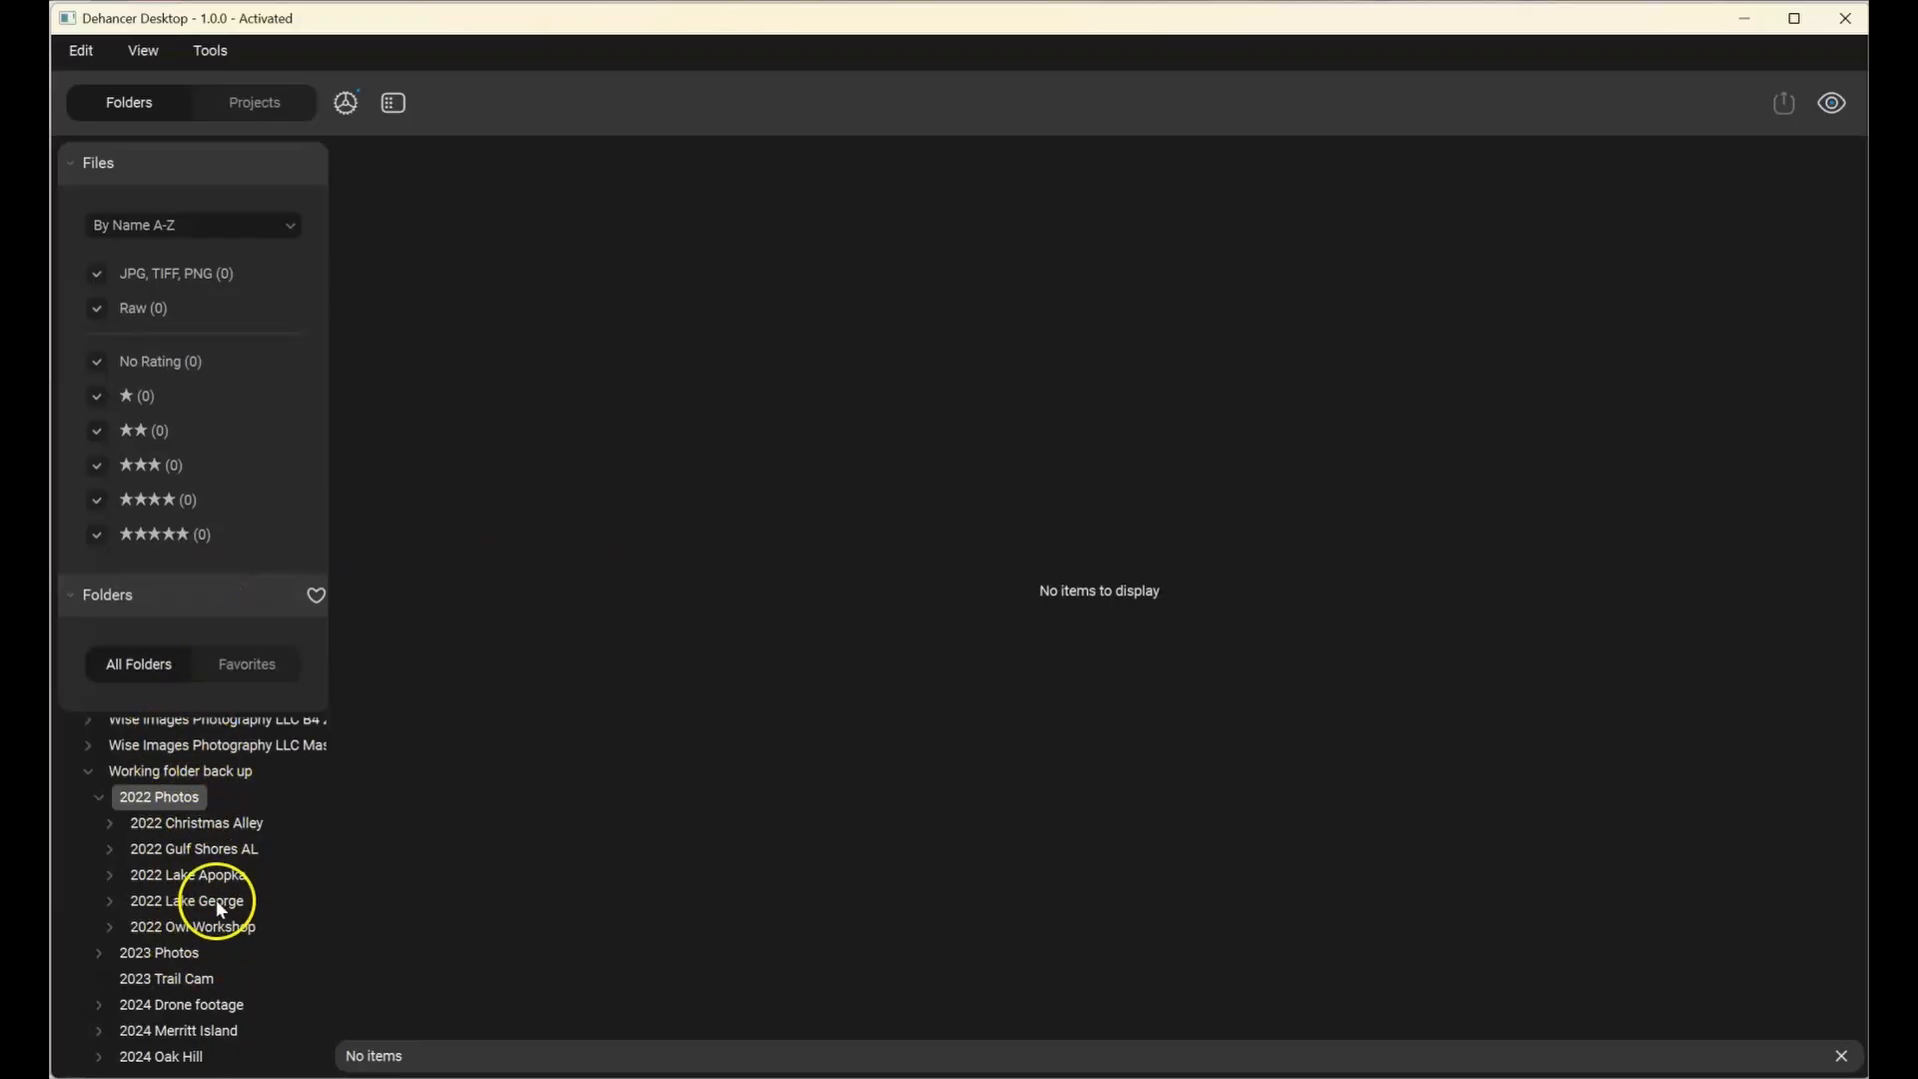
- Open the 2024 Test for Dehancer folder inside 2024 Merritt Island and toggle the folder sidebar off and on
scroll(222, 835, down, 3)
scroll(222, 840, down, 1)
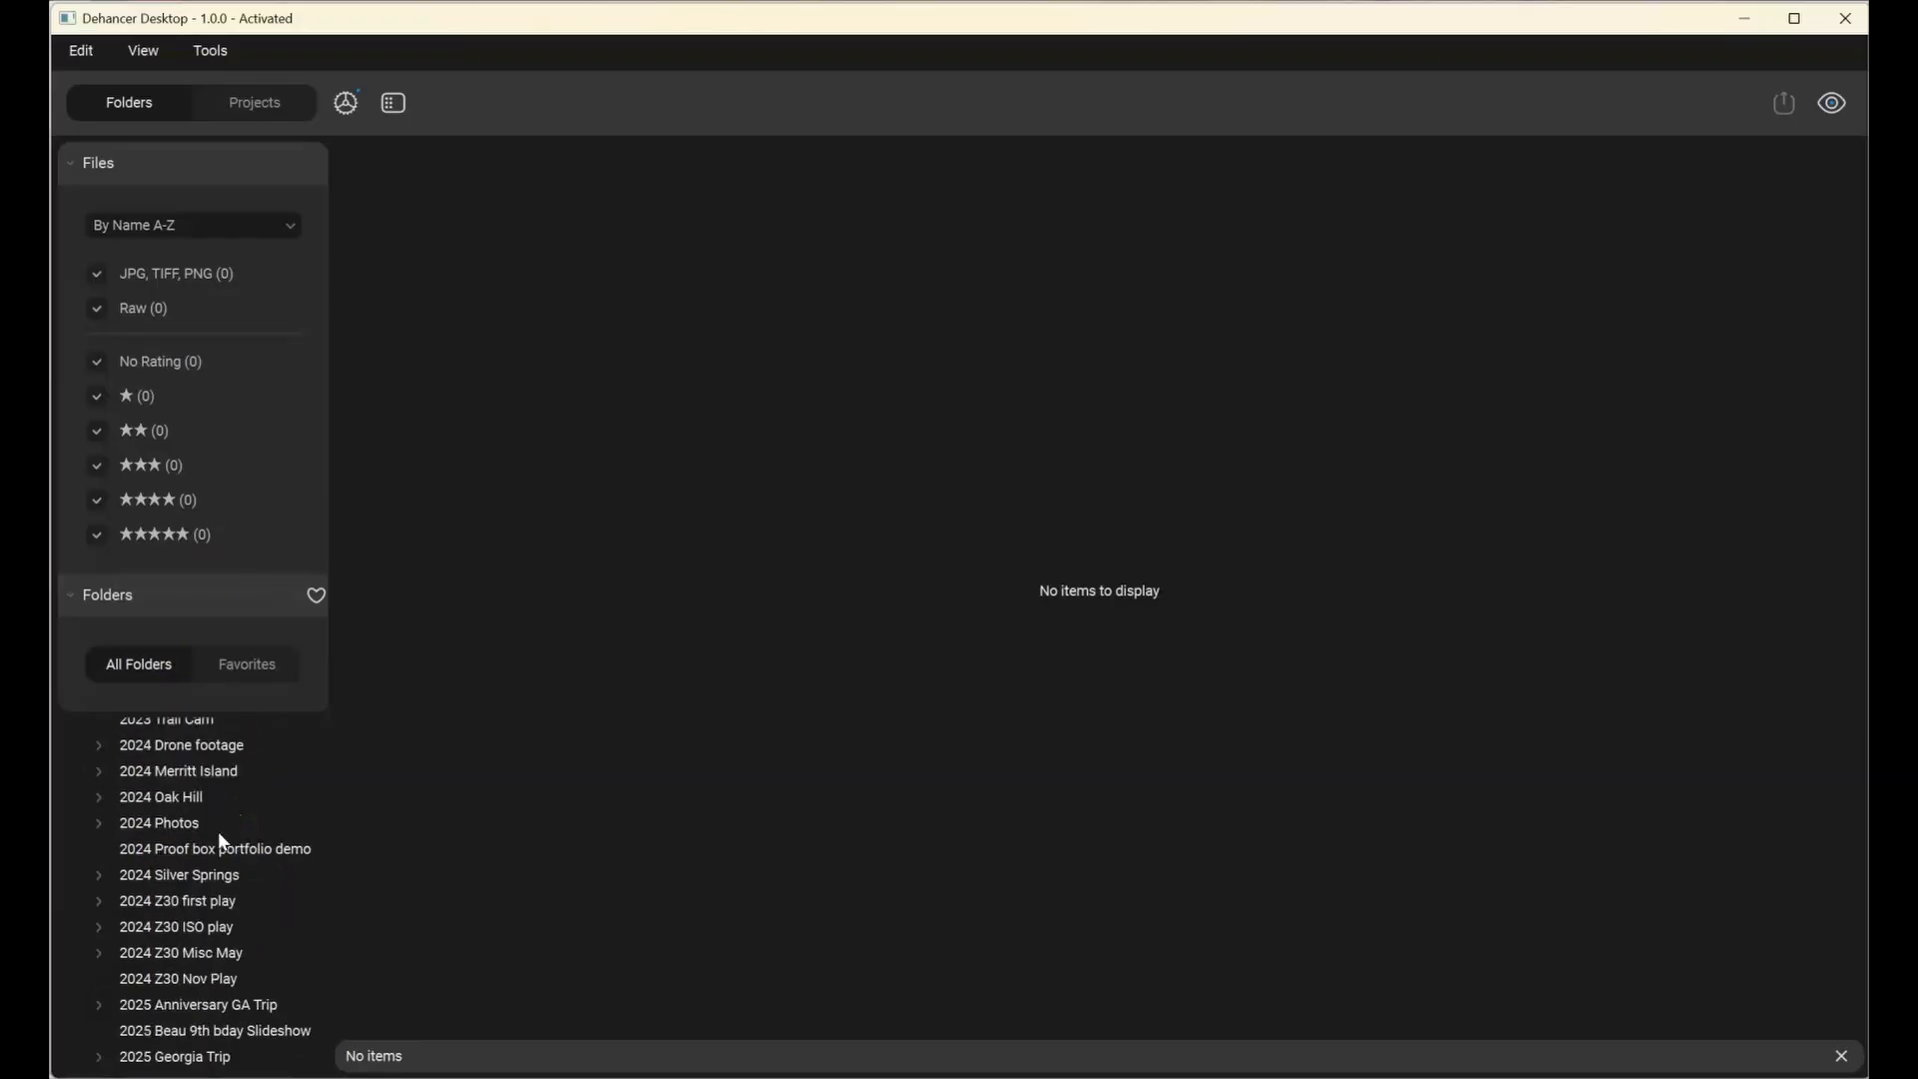
click(103, 772)
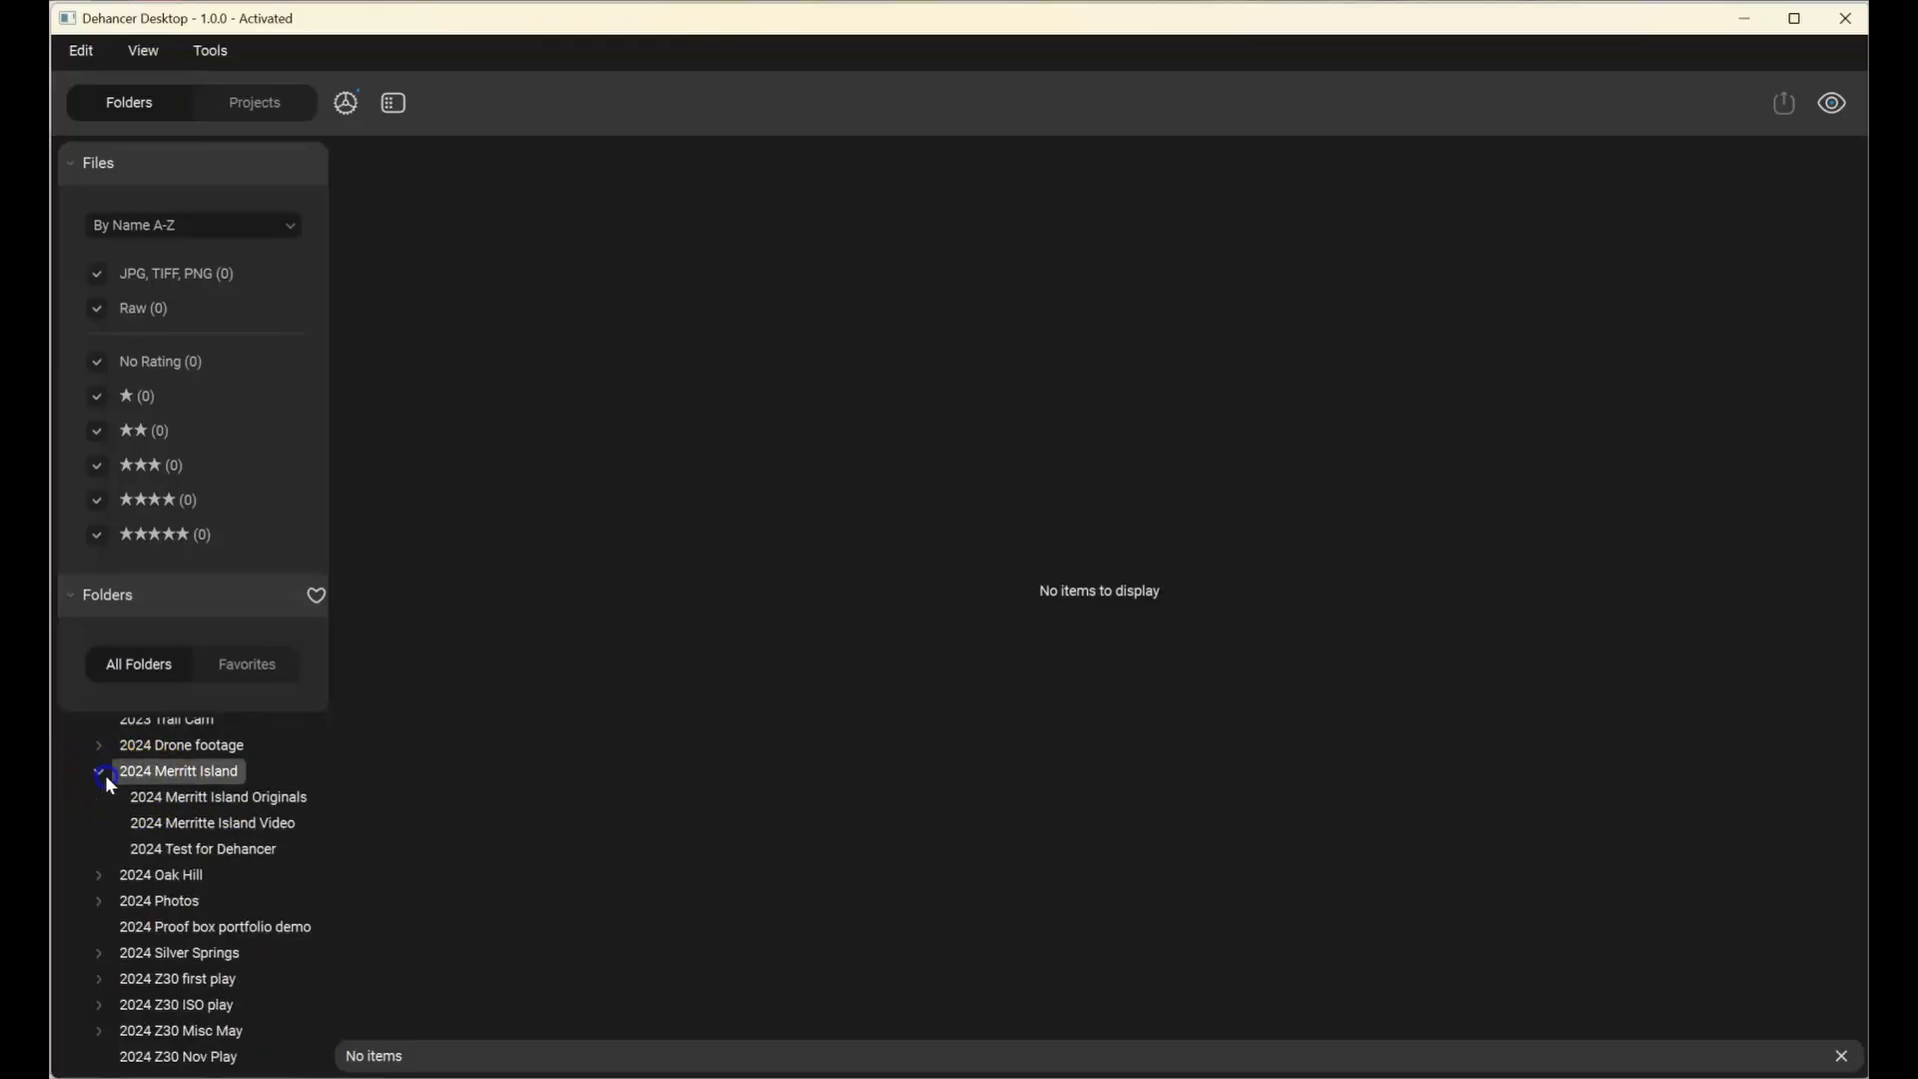
click(227, 850)
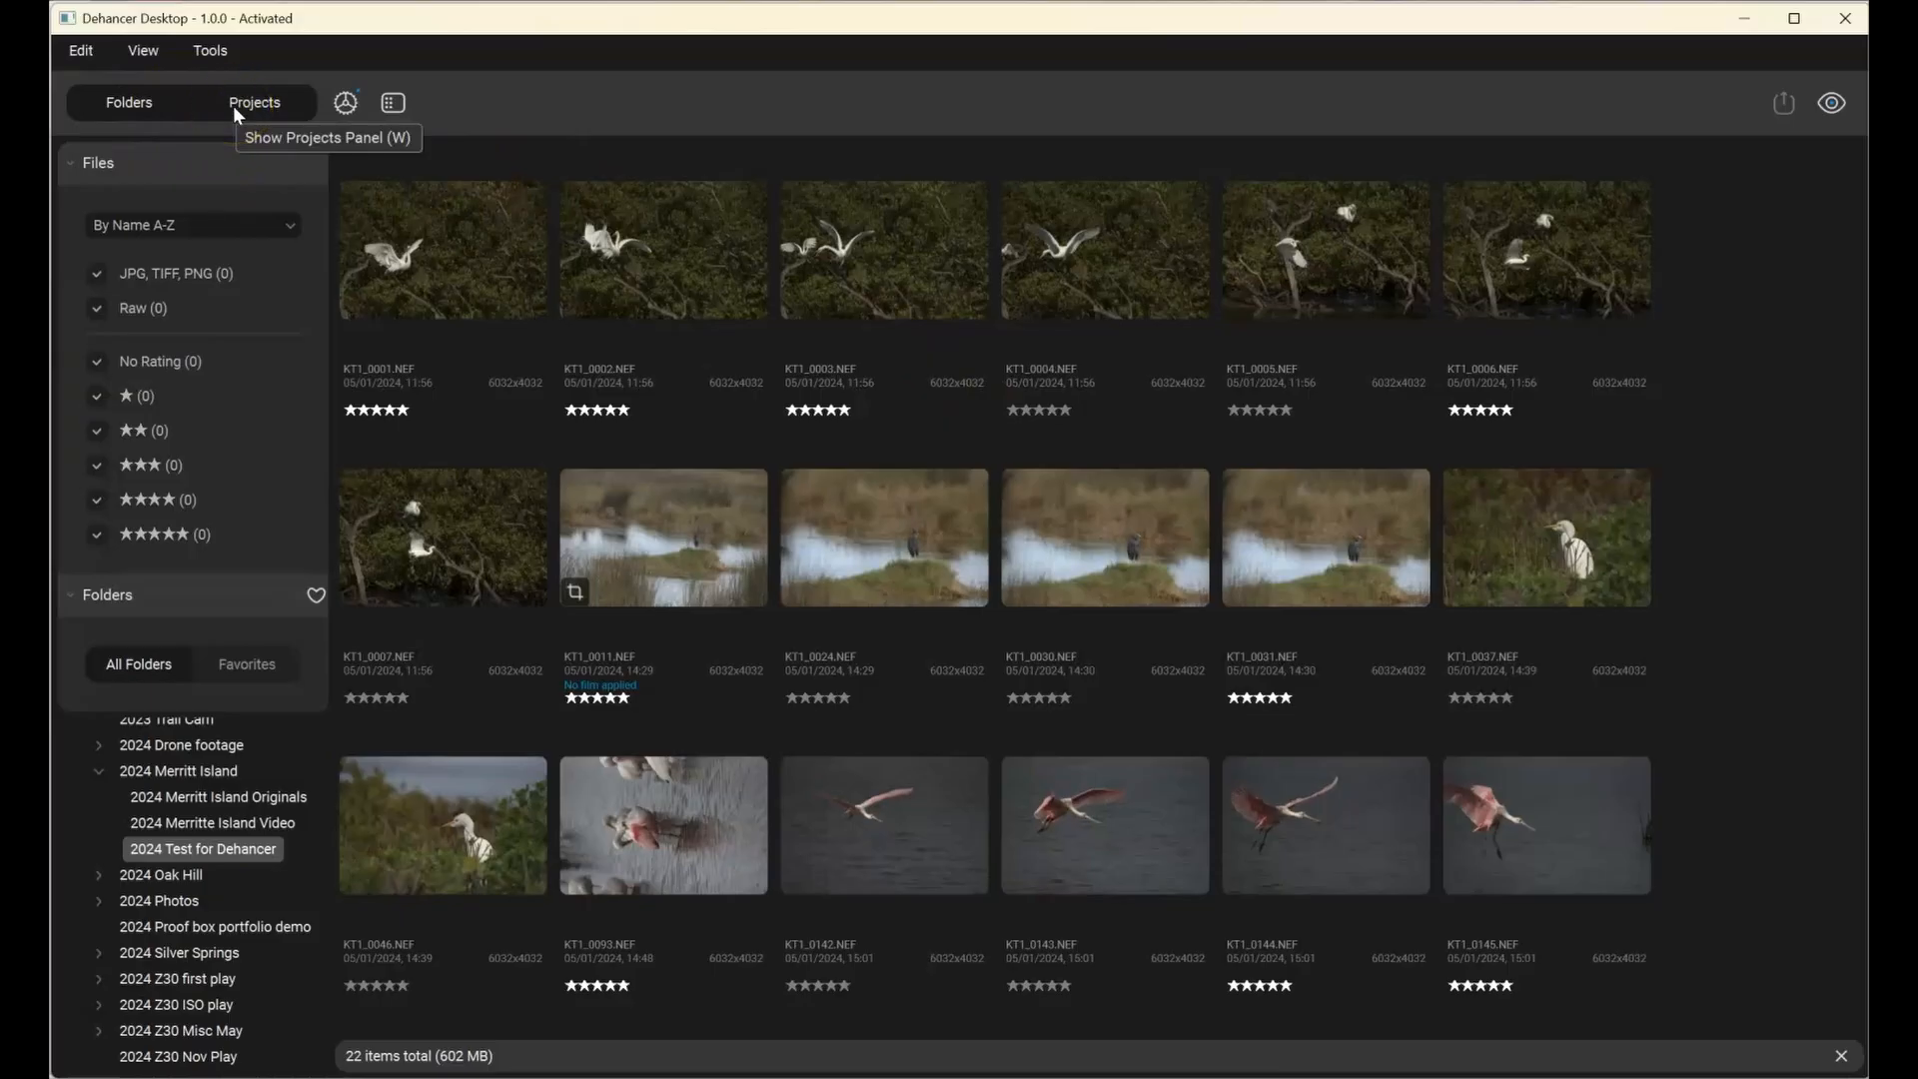
click(389, 103)
click(388, 103)
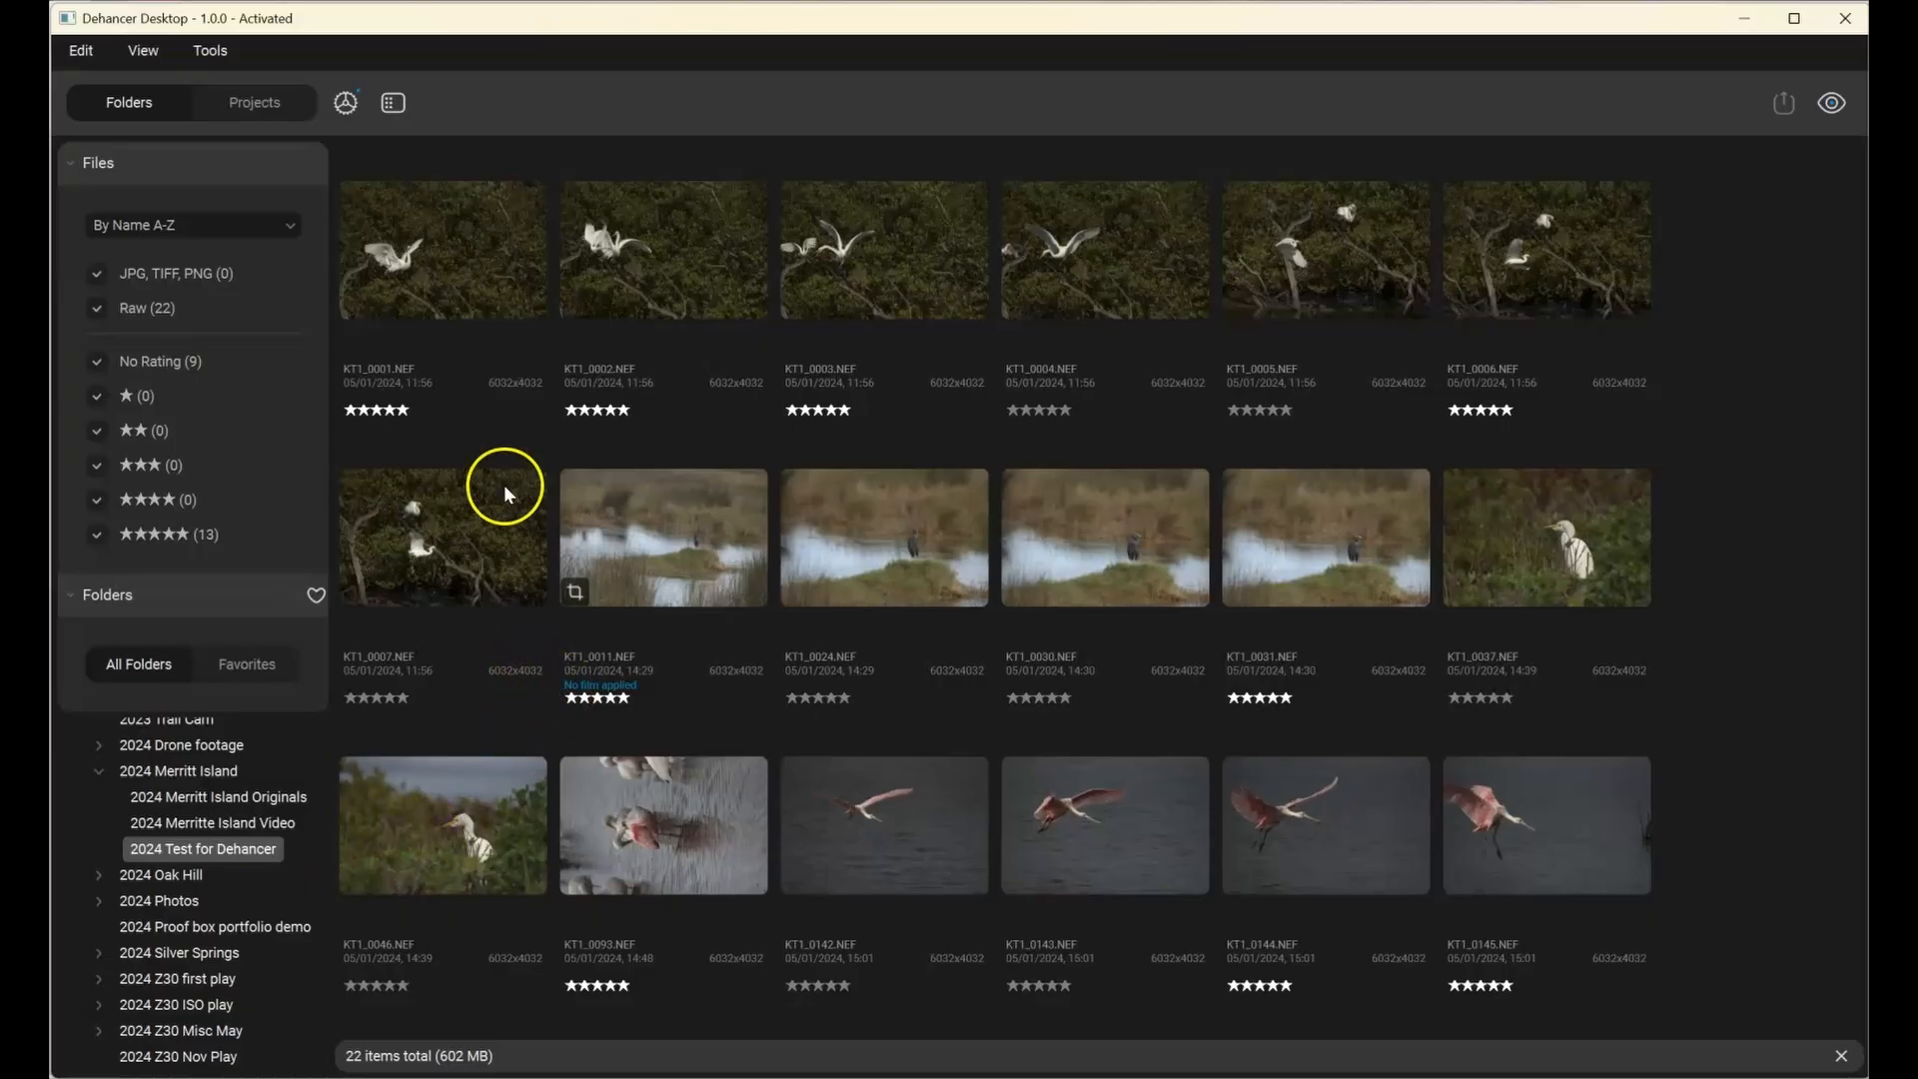
- View KT1_0001.NEF full screen and browse forward through the photos to KT1_0004.NEF
click(451, 280)
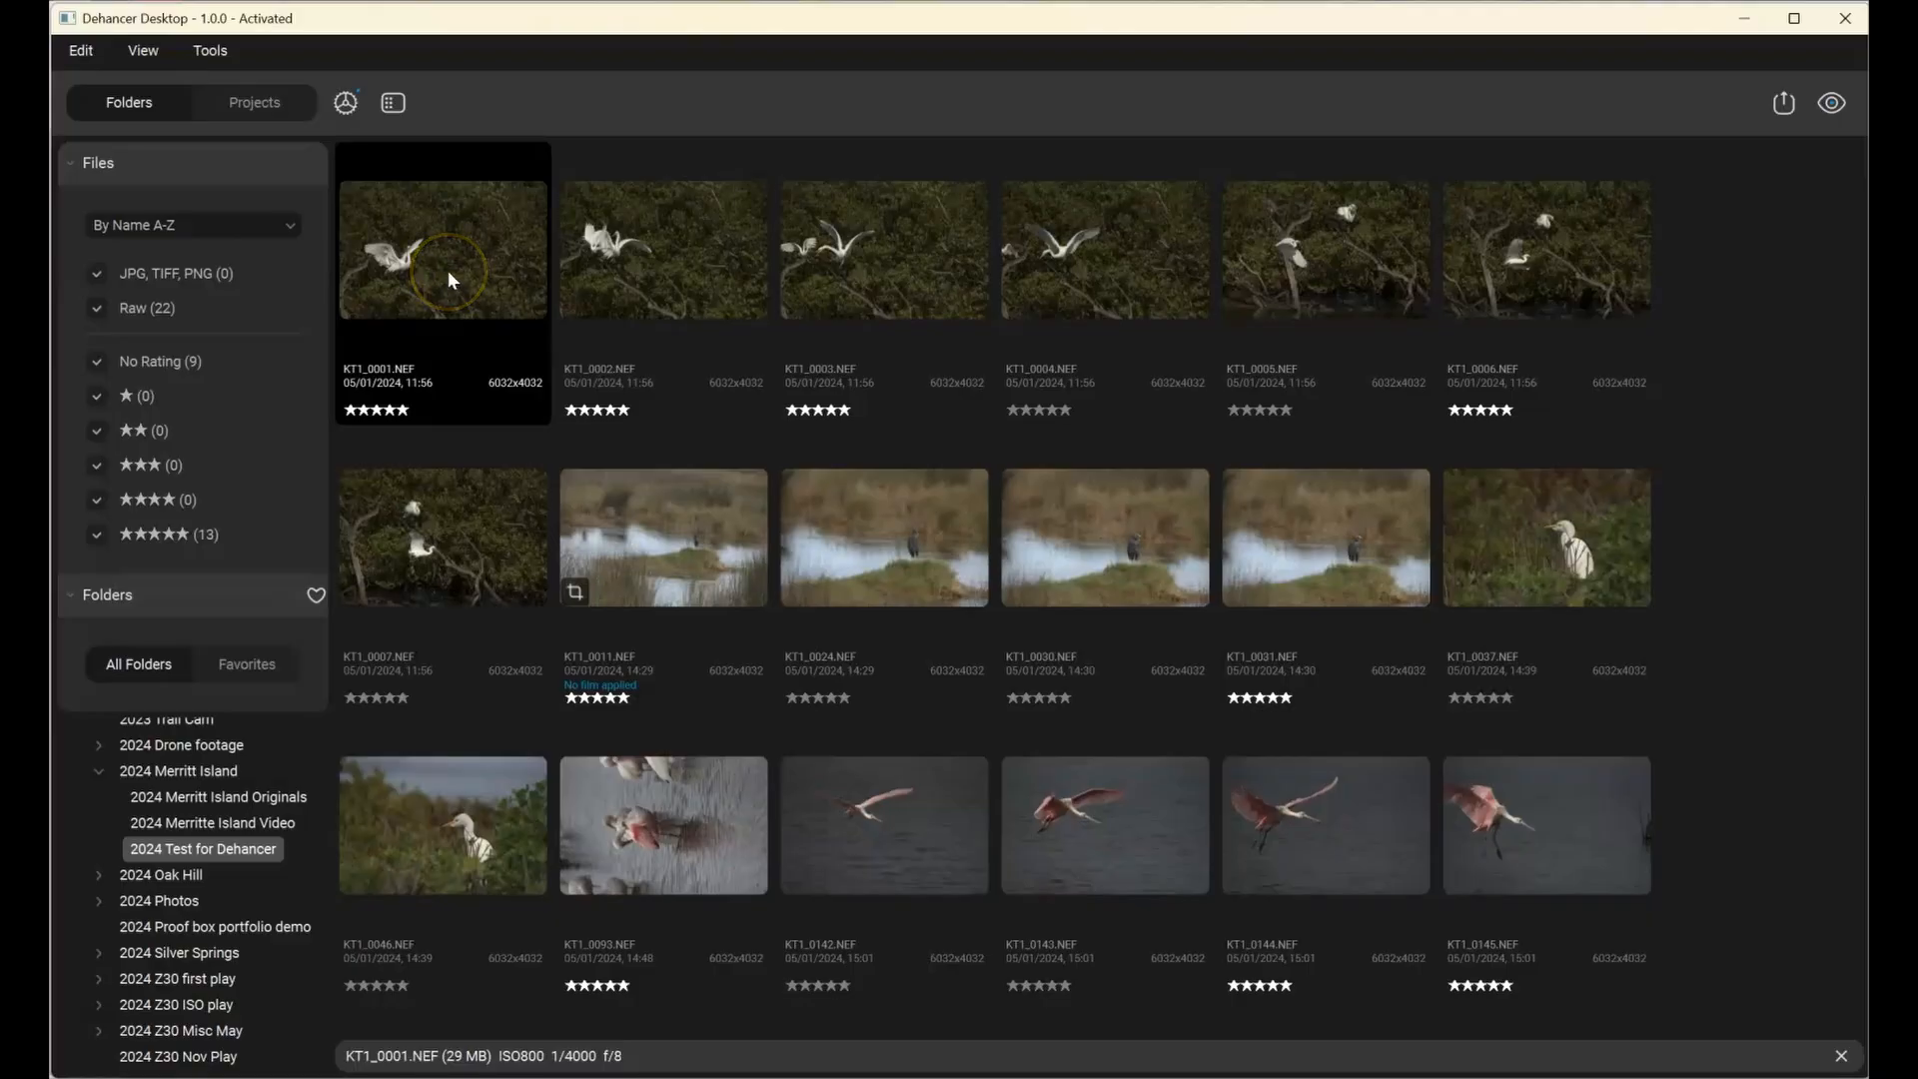
double_click(448, 269)
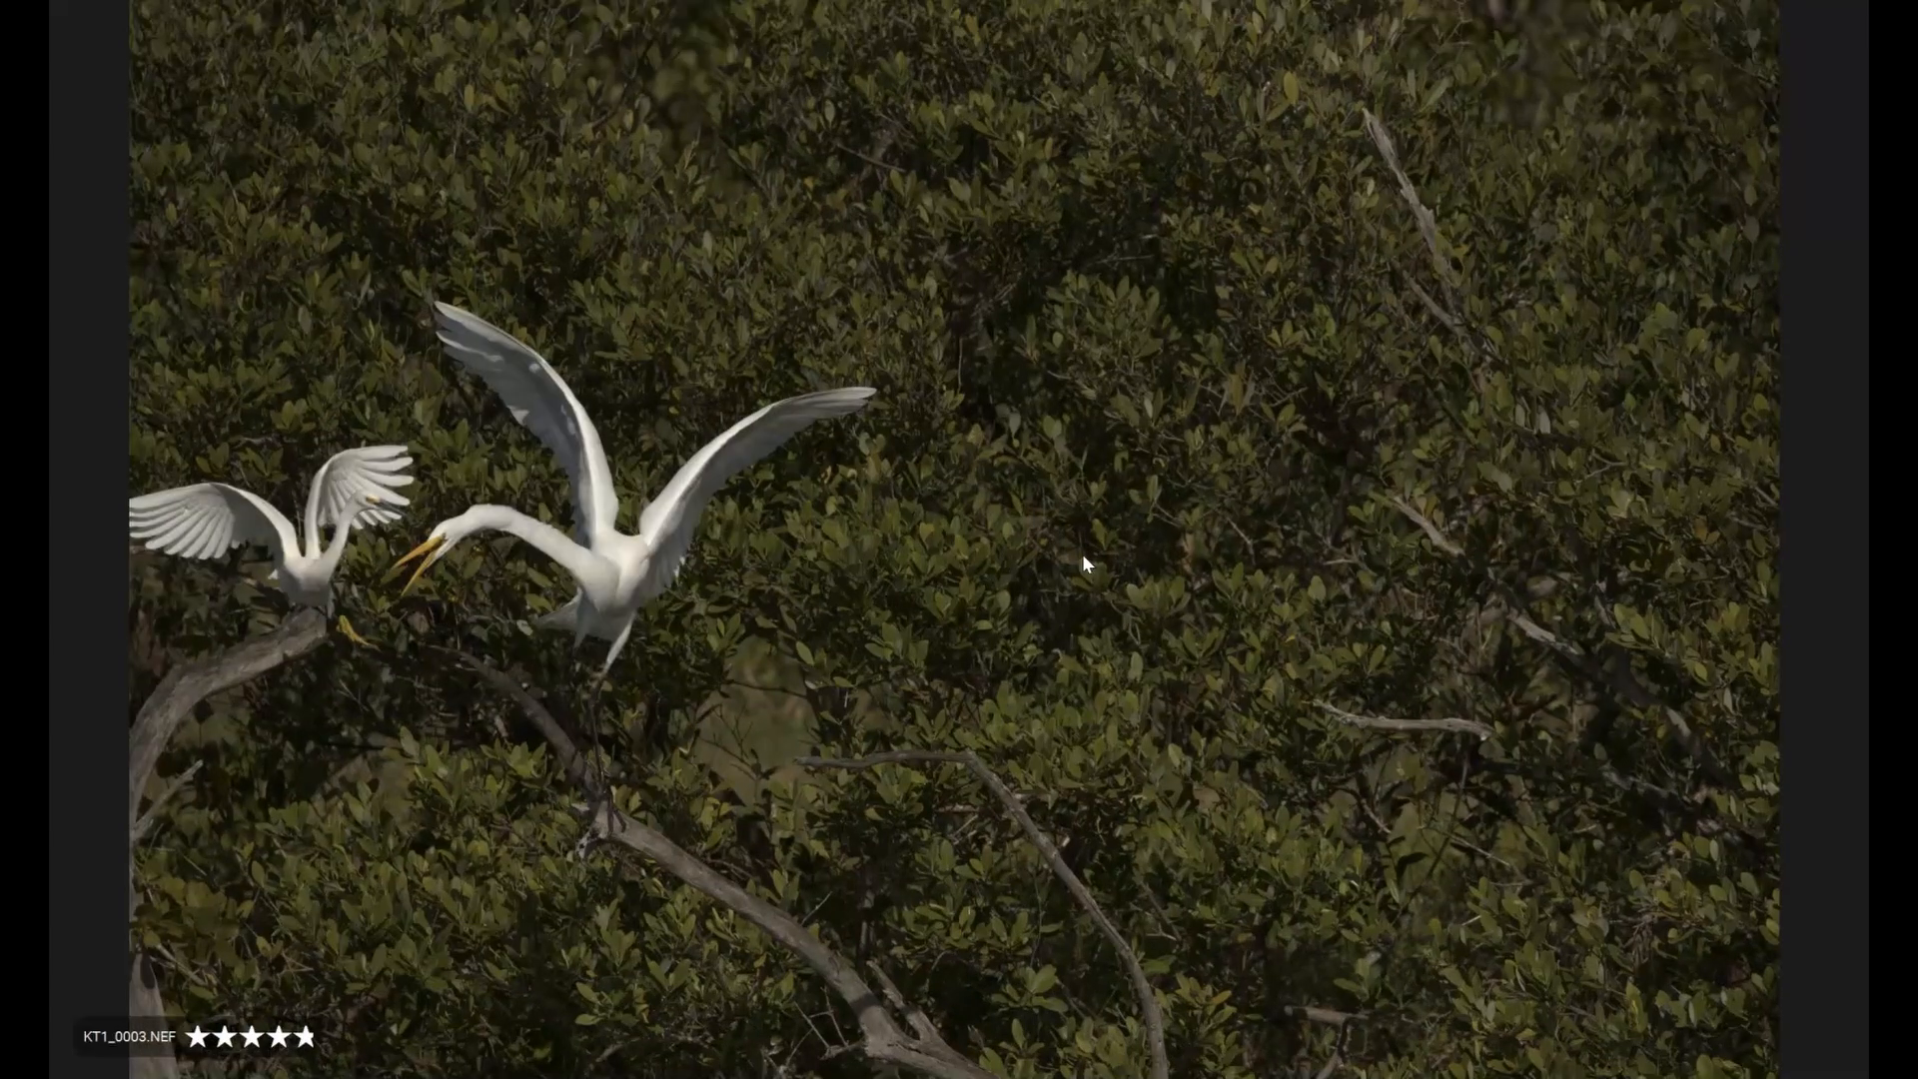
key(Right)
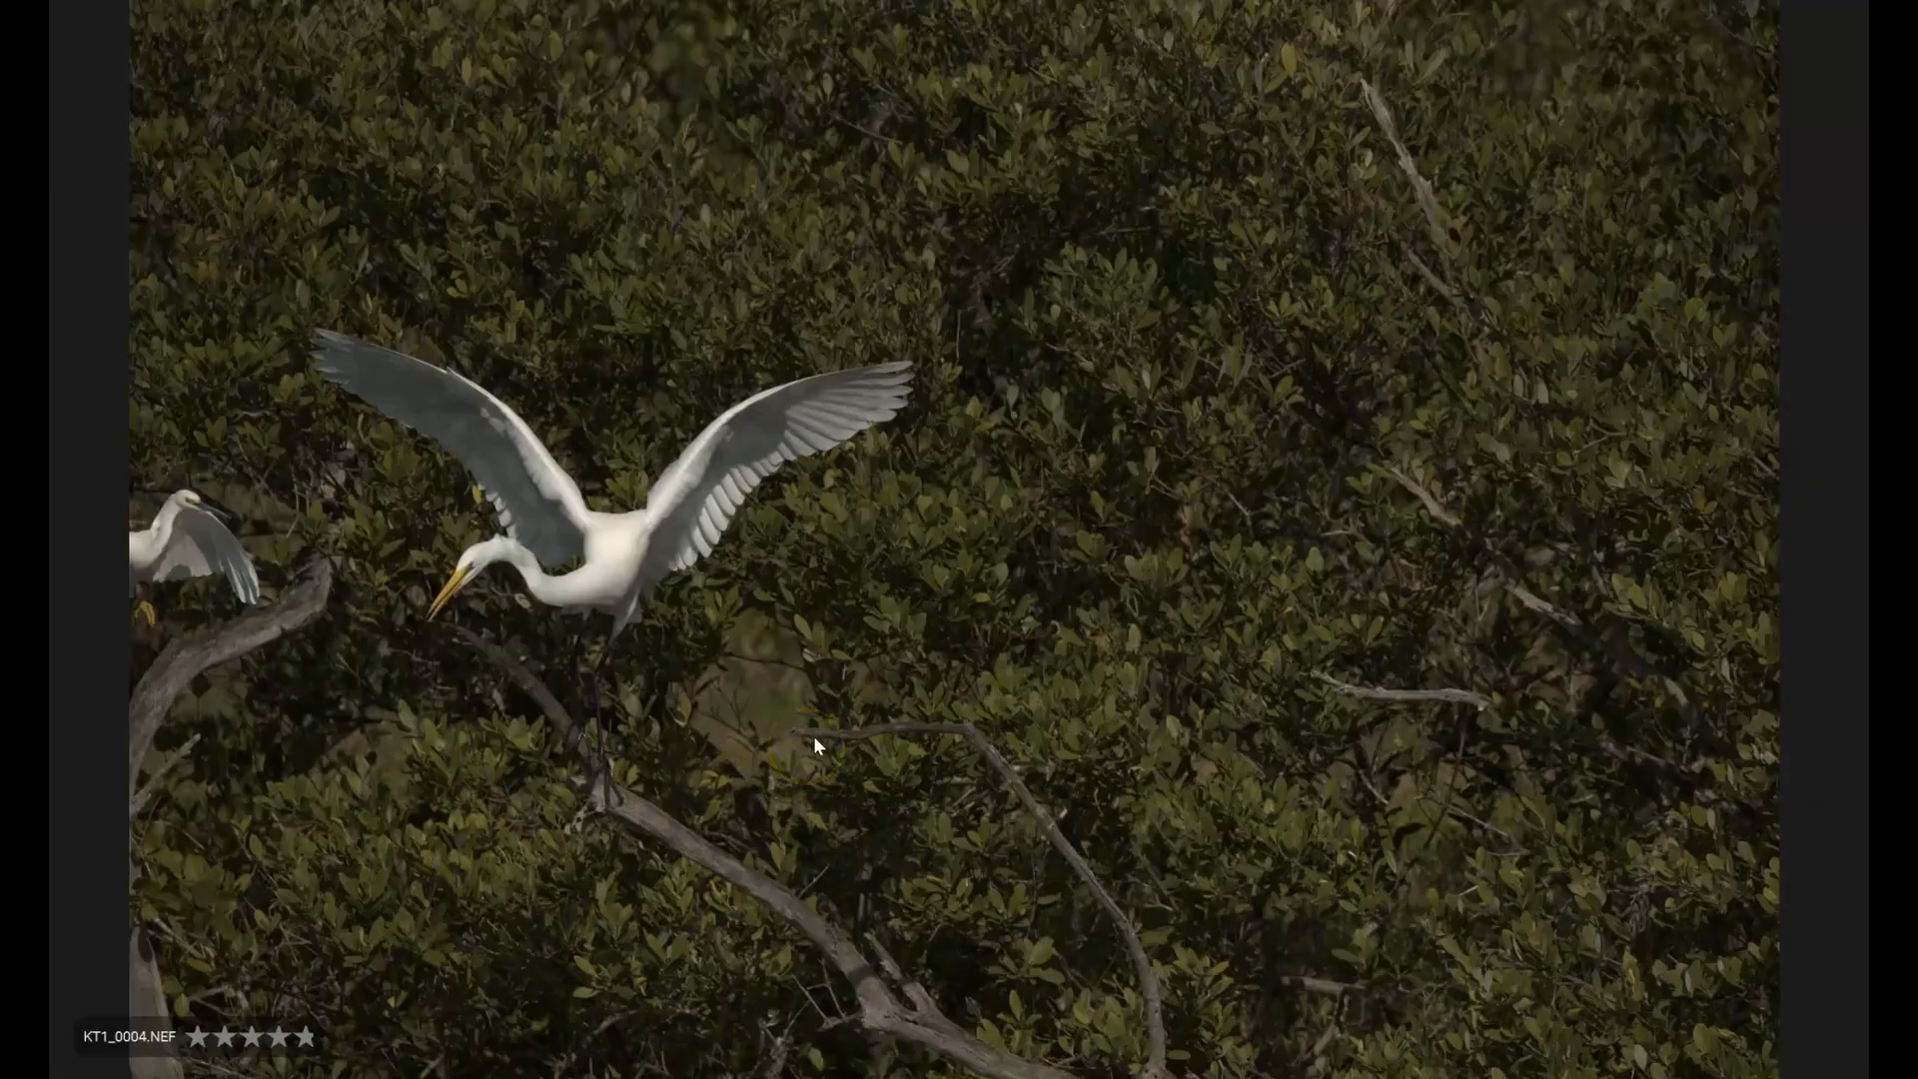
- Rate KT1_0004.NEF five stars, change the rating to one star, and return to the thumbnail grid
click(312, 1039)
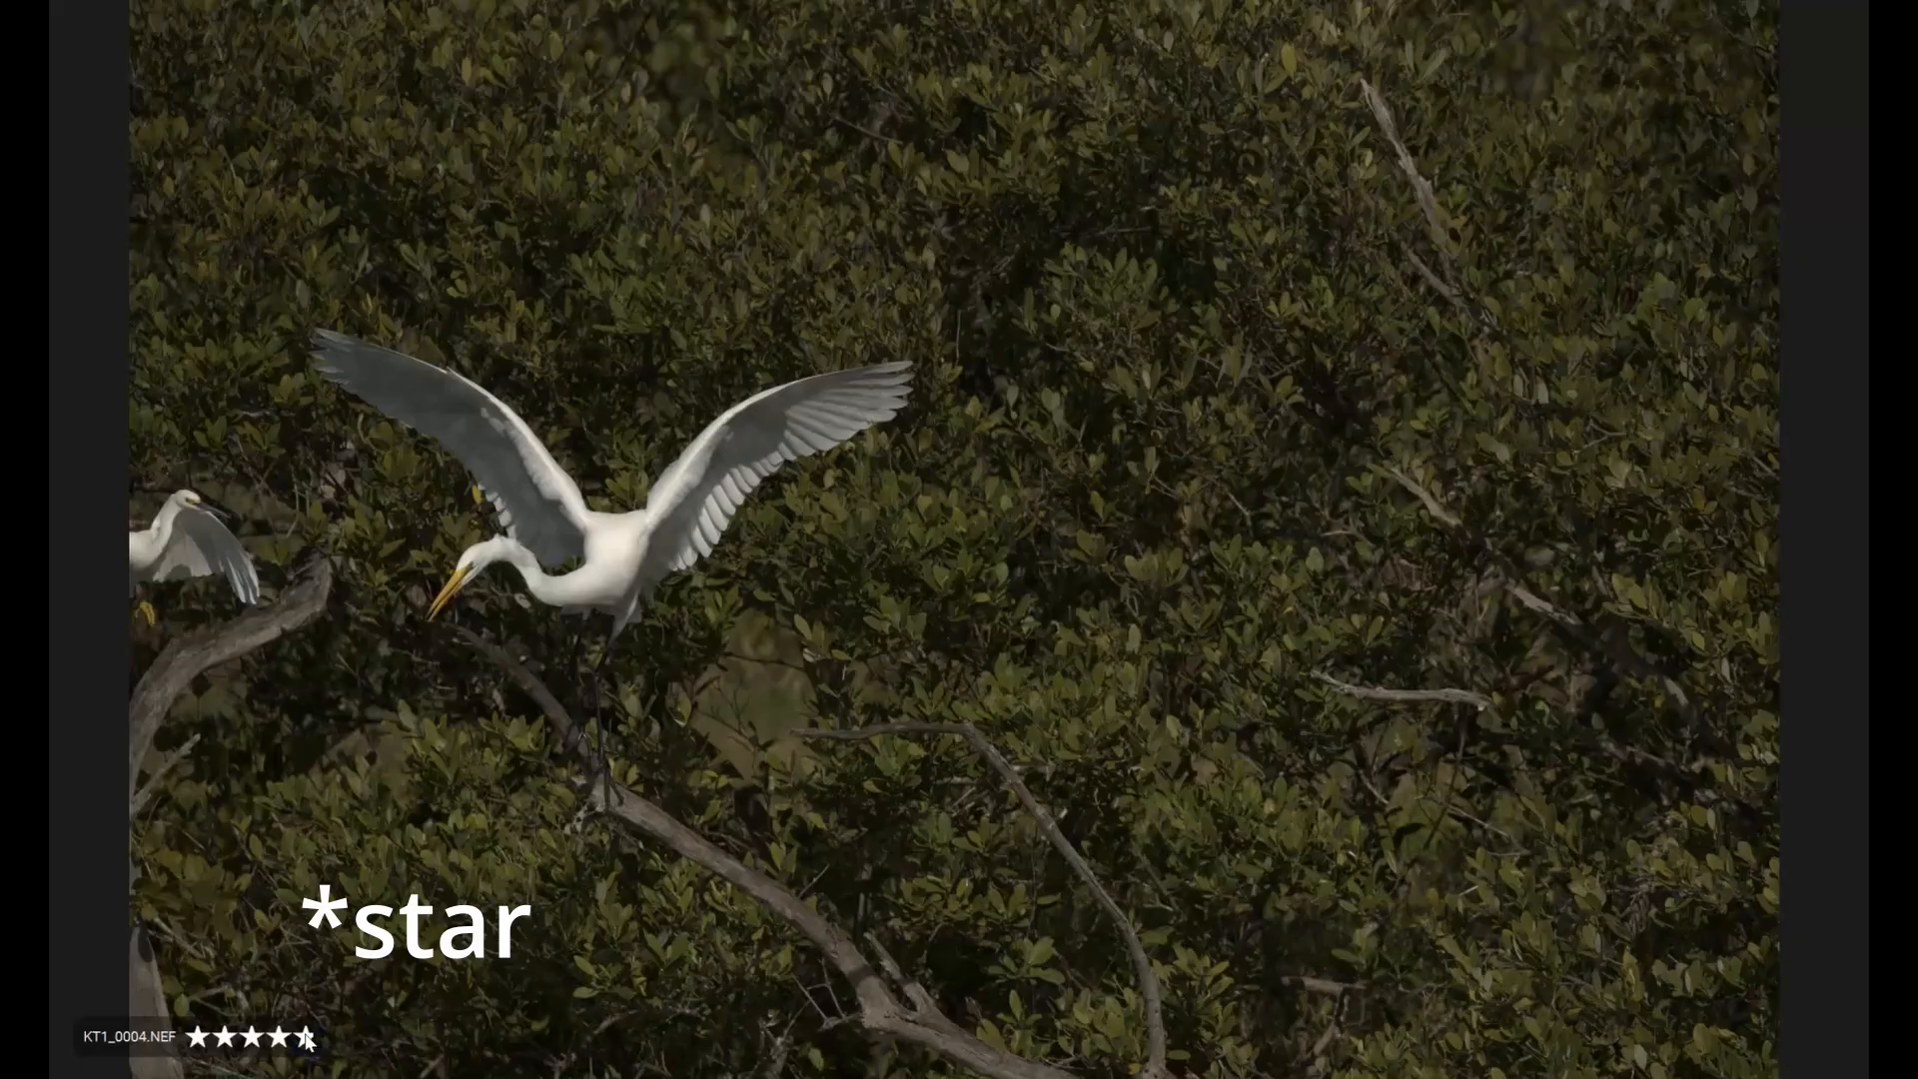
click(198, 1039)
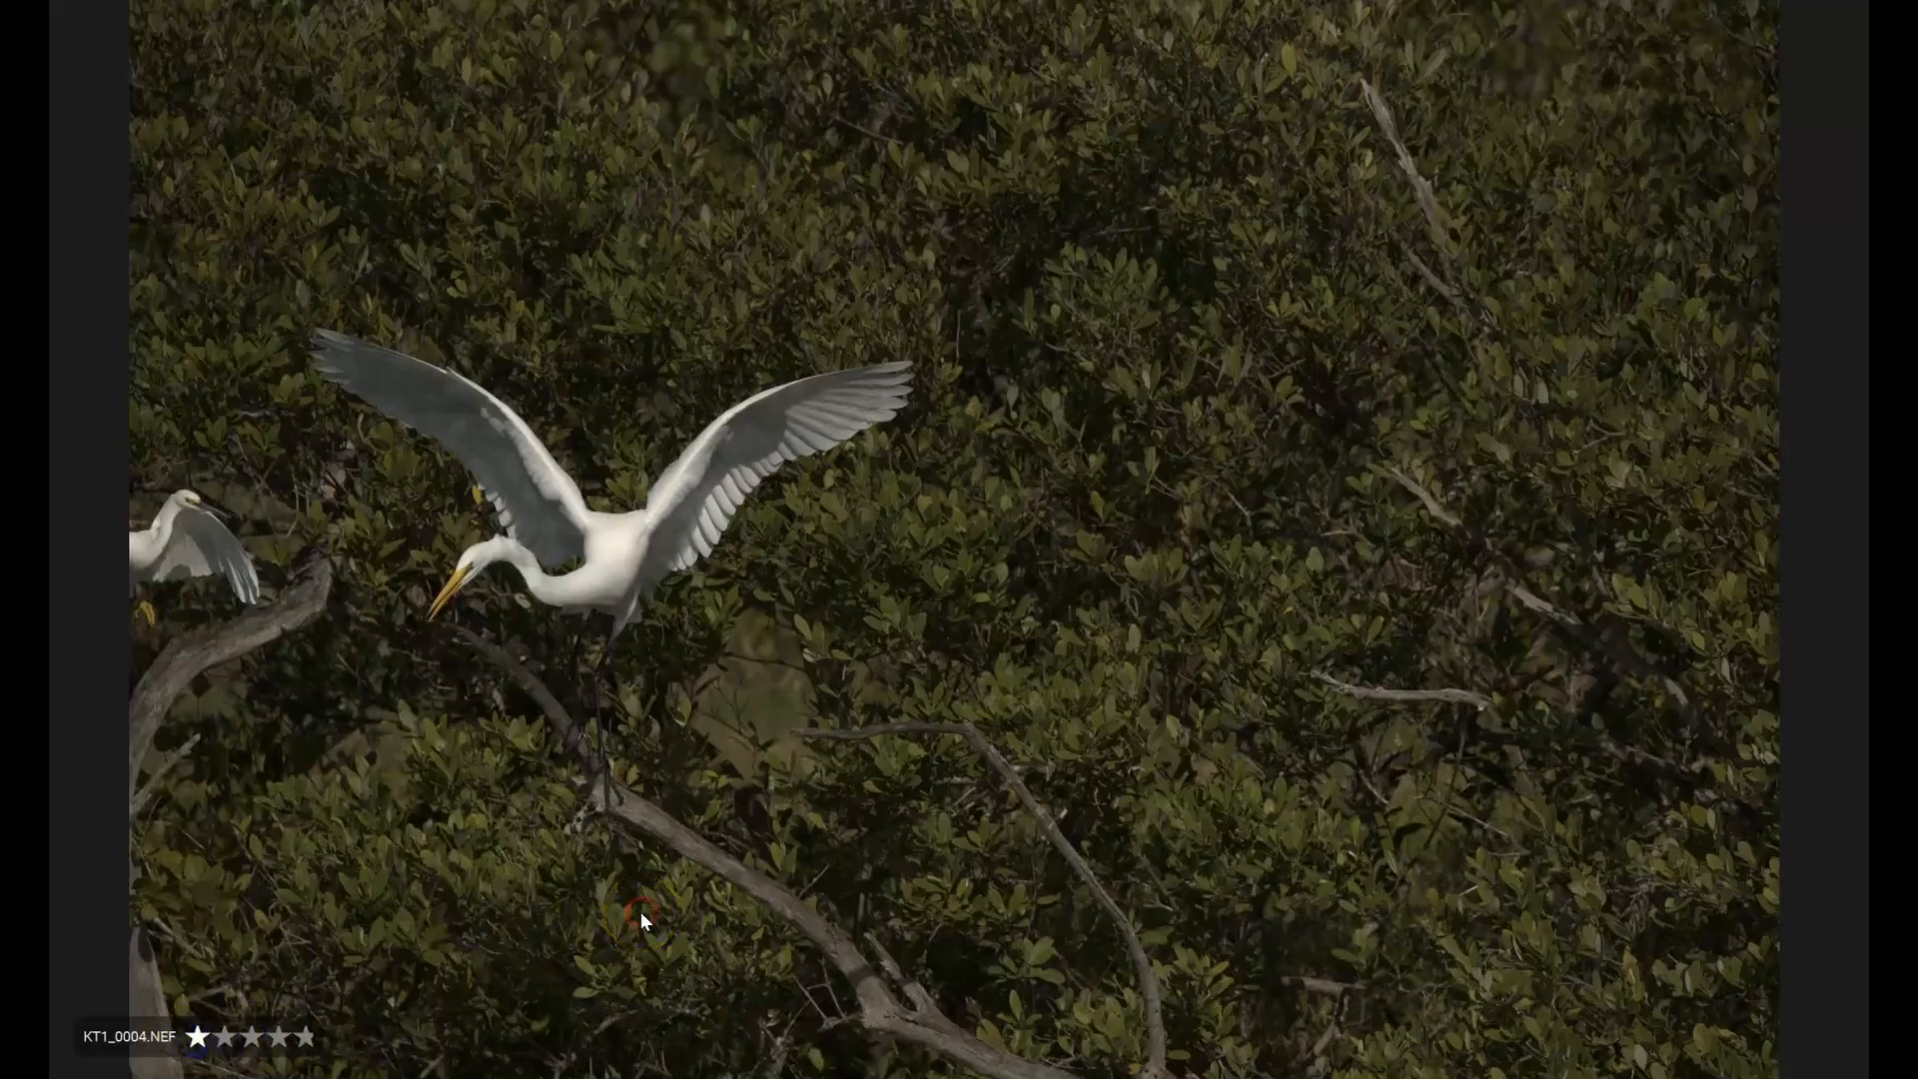
key(space)
- Clear the star rating of KT1_0004.NEF from the thumbnail grid
right_click(1091, 312)
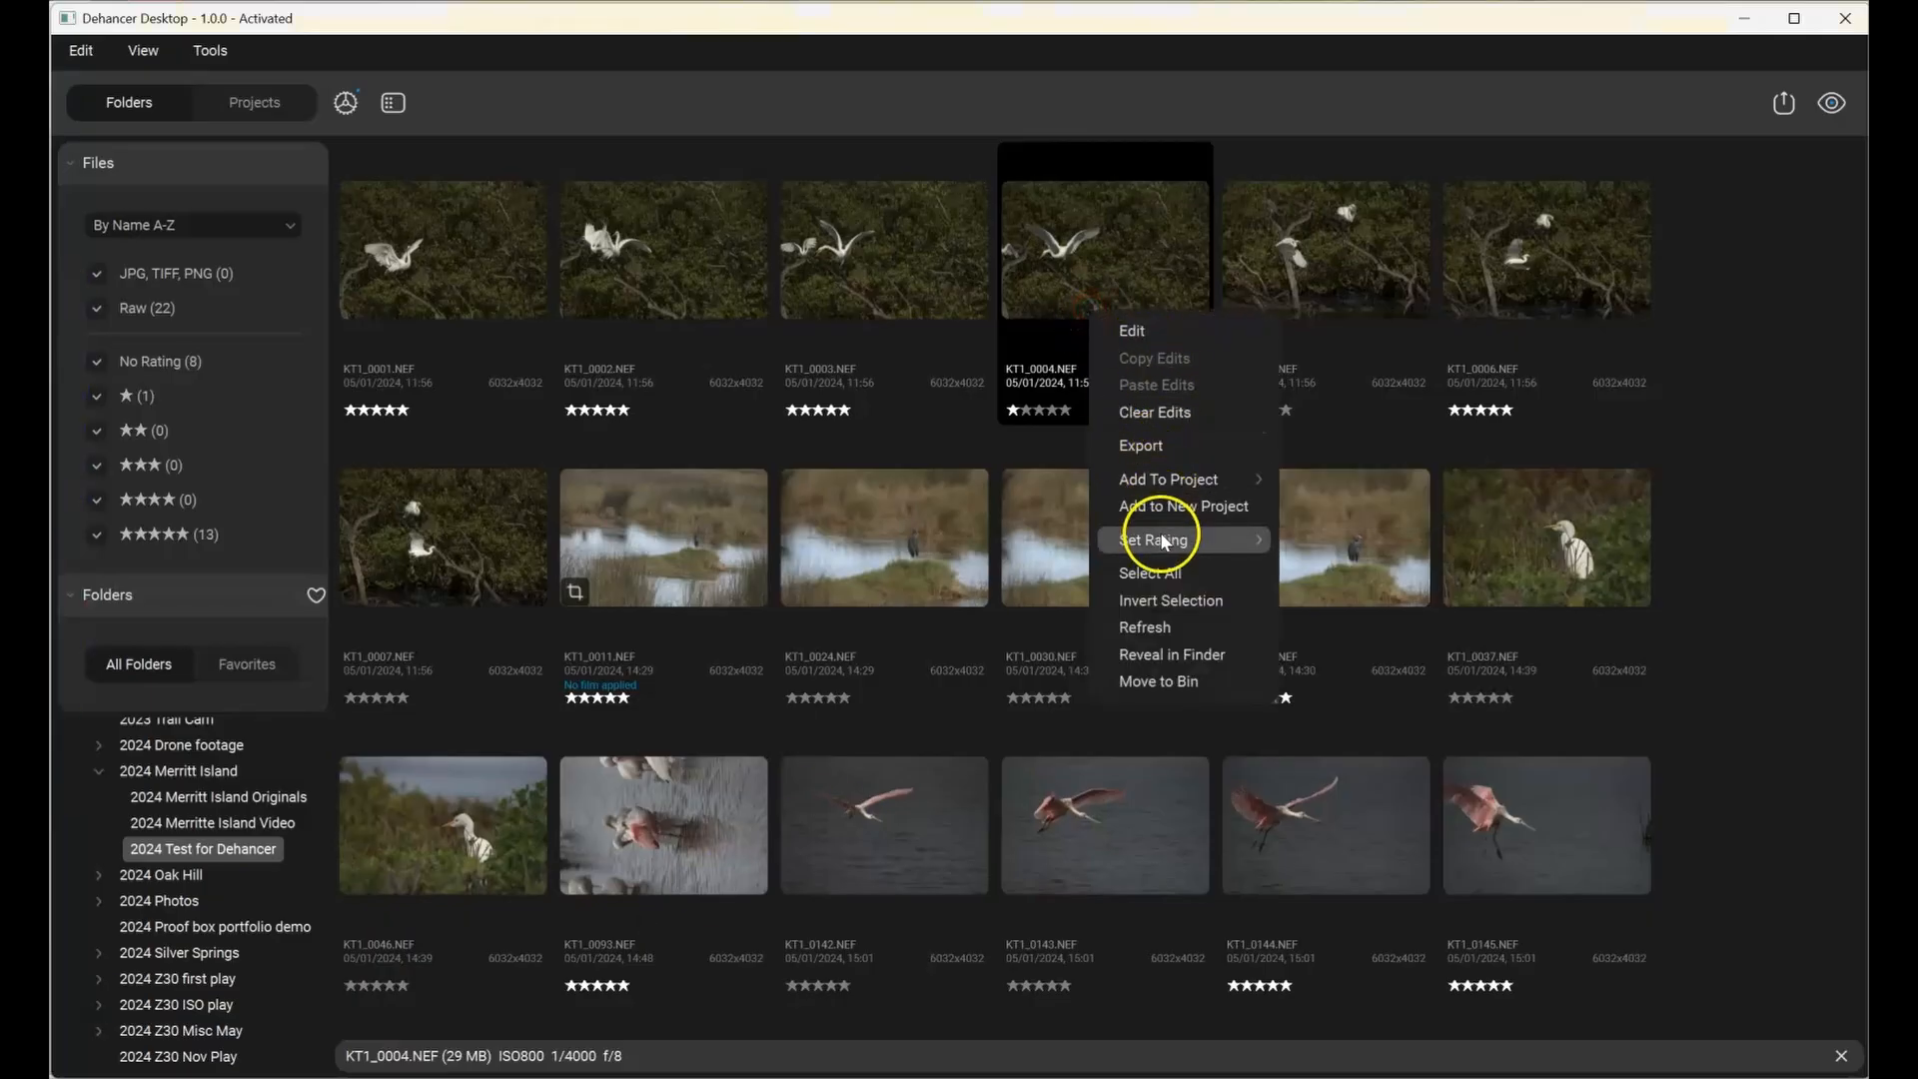
mouse_move(1162, 542)
click(1346, 674)
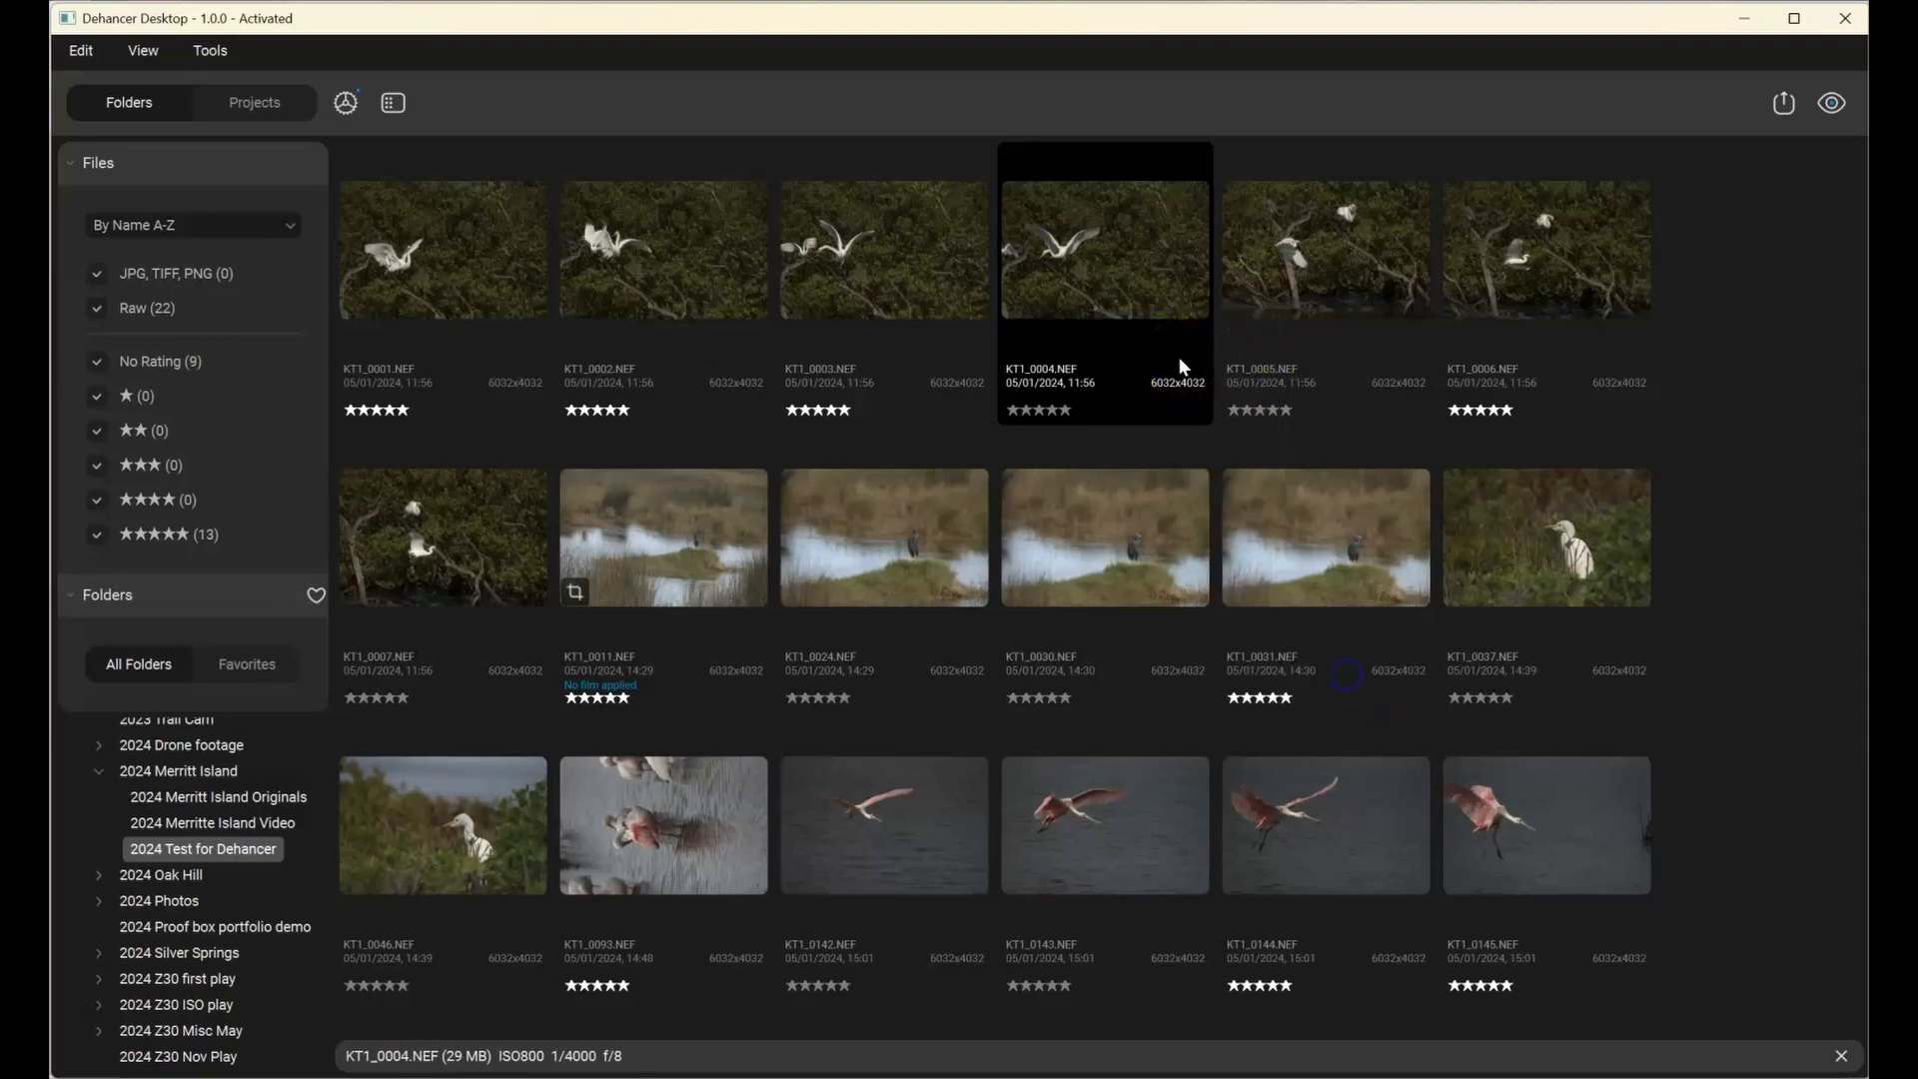
- View KT1_0004.NEF full screen, browse forward to KT1_0007.NEF, and return to the thumbnail grid
double_click(1133, 314)
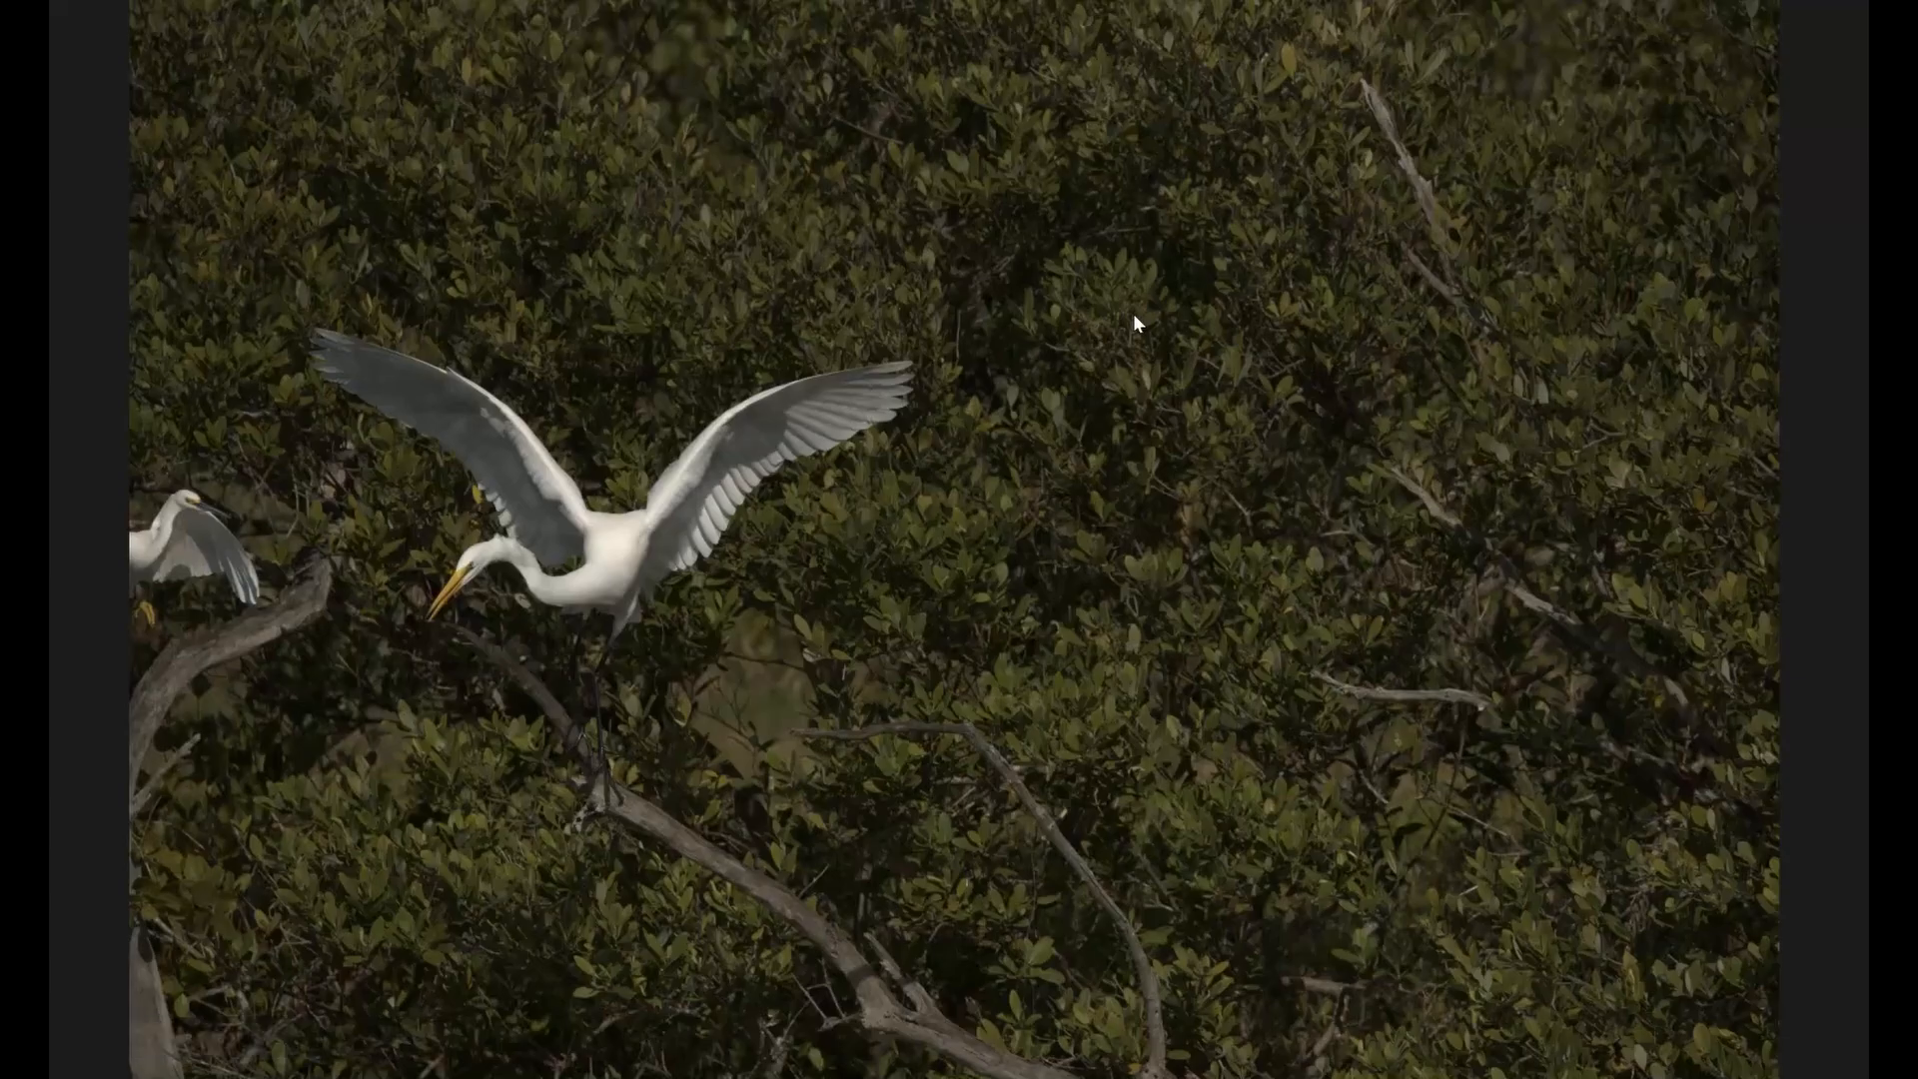
key(Right)
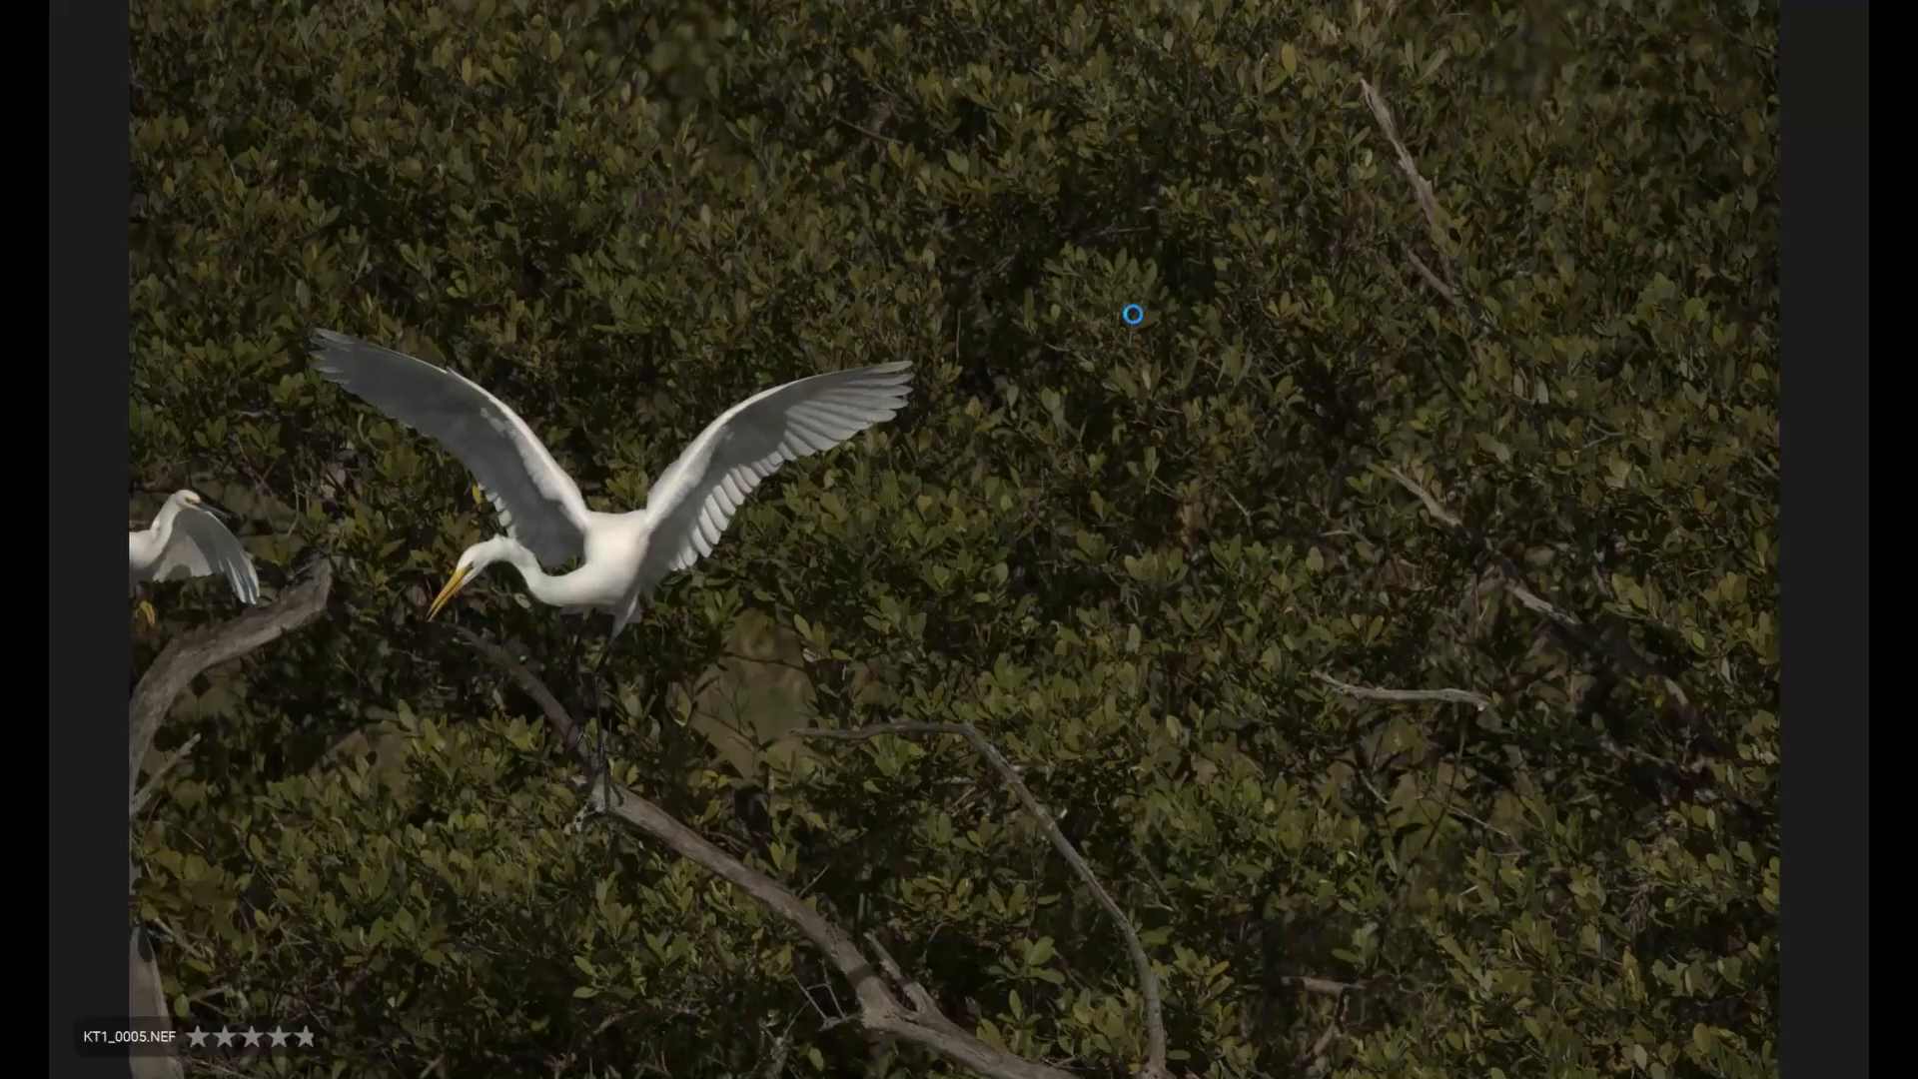
key(Right)
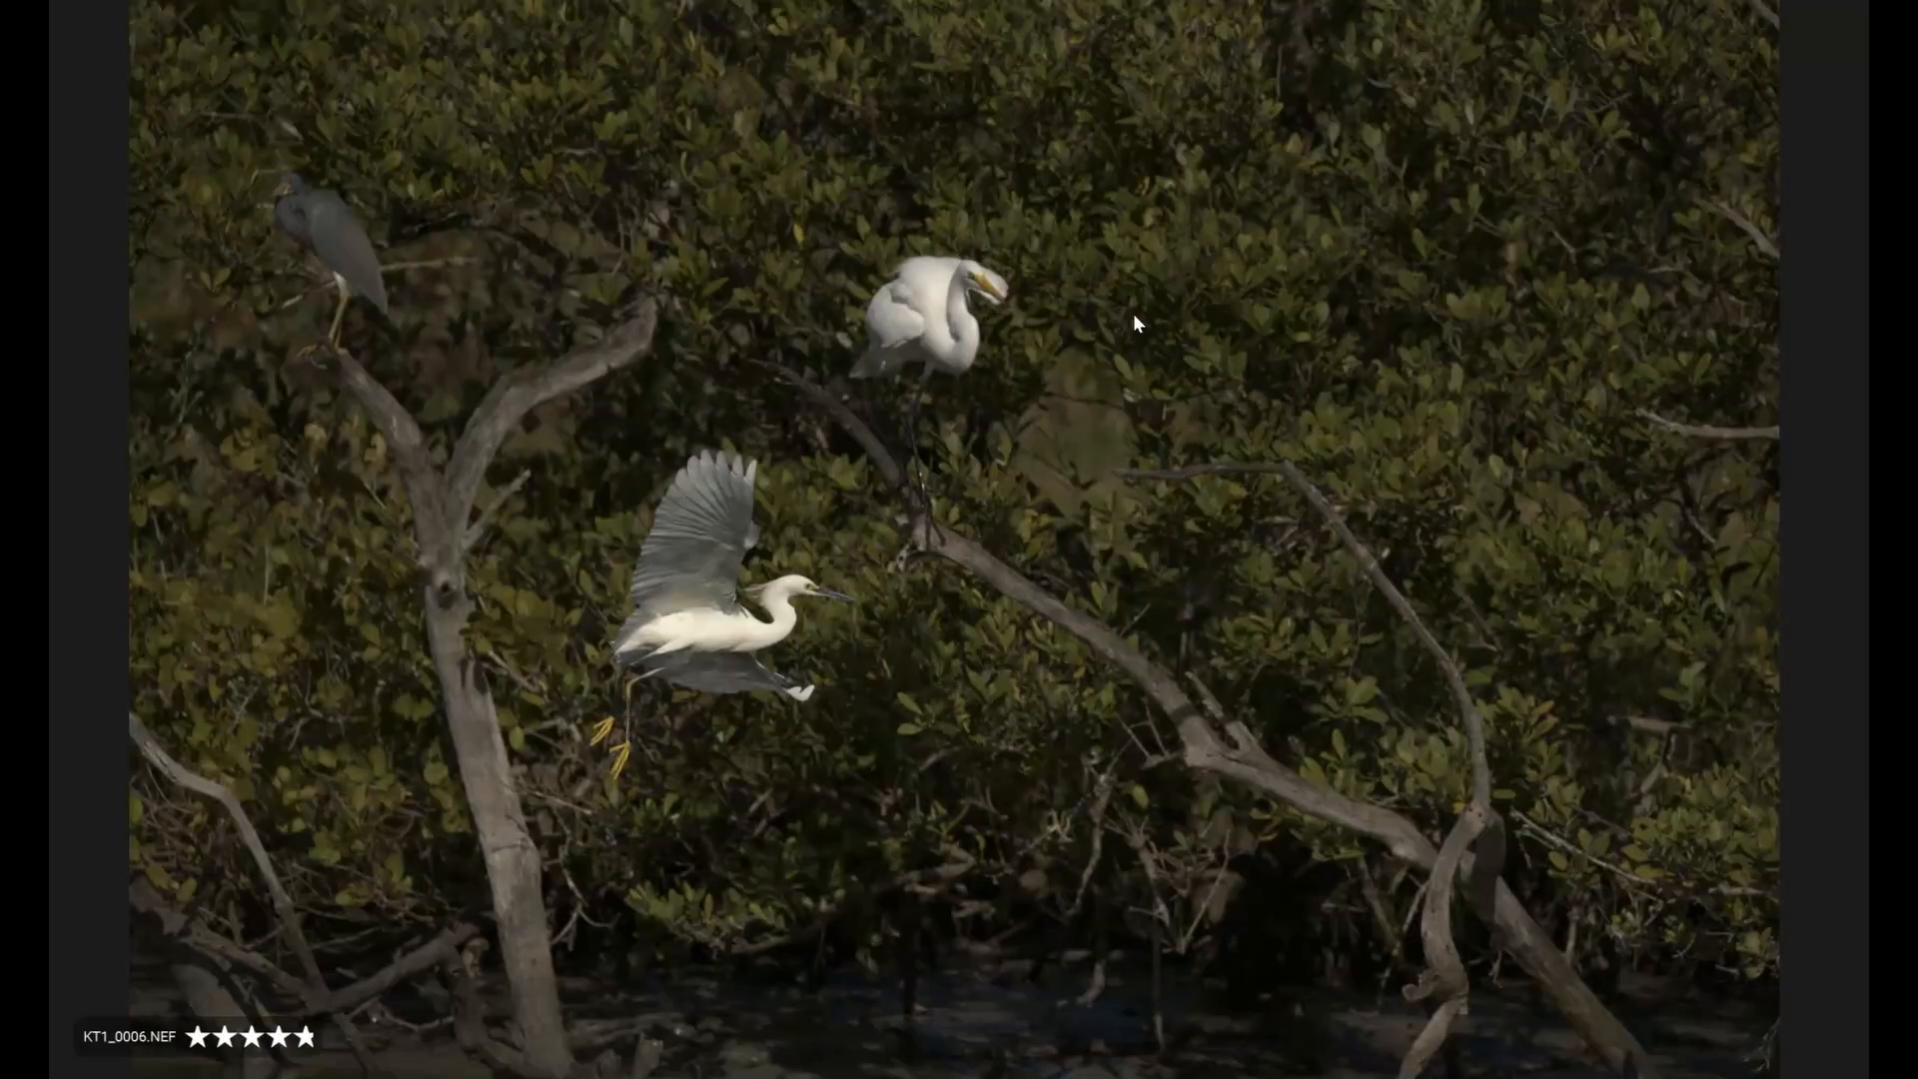
key(Right)
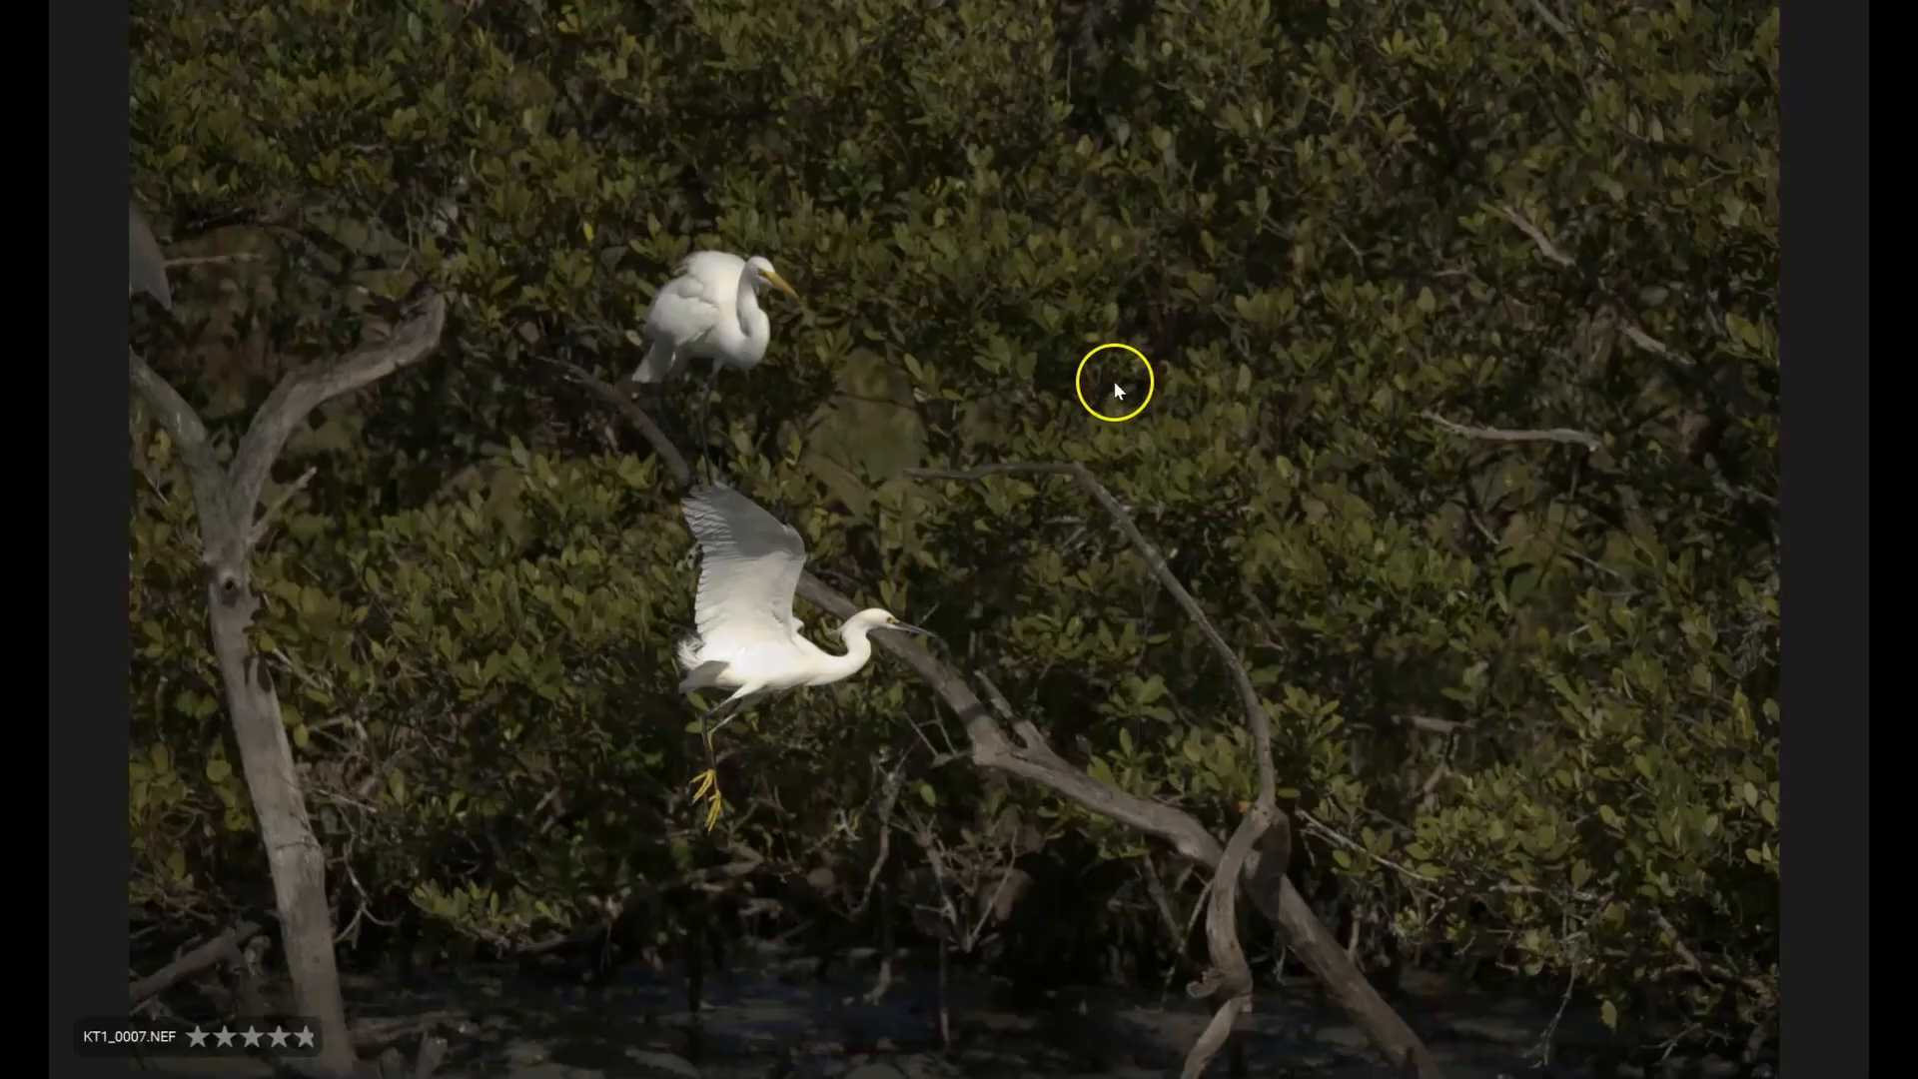
key(Escape)
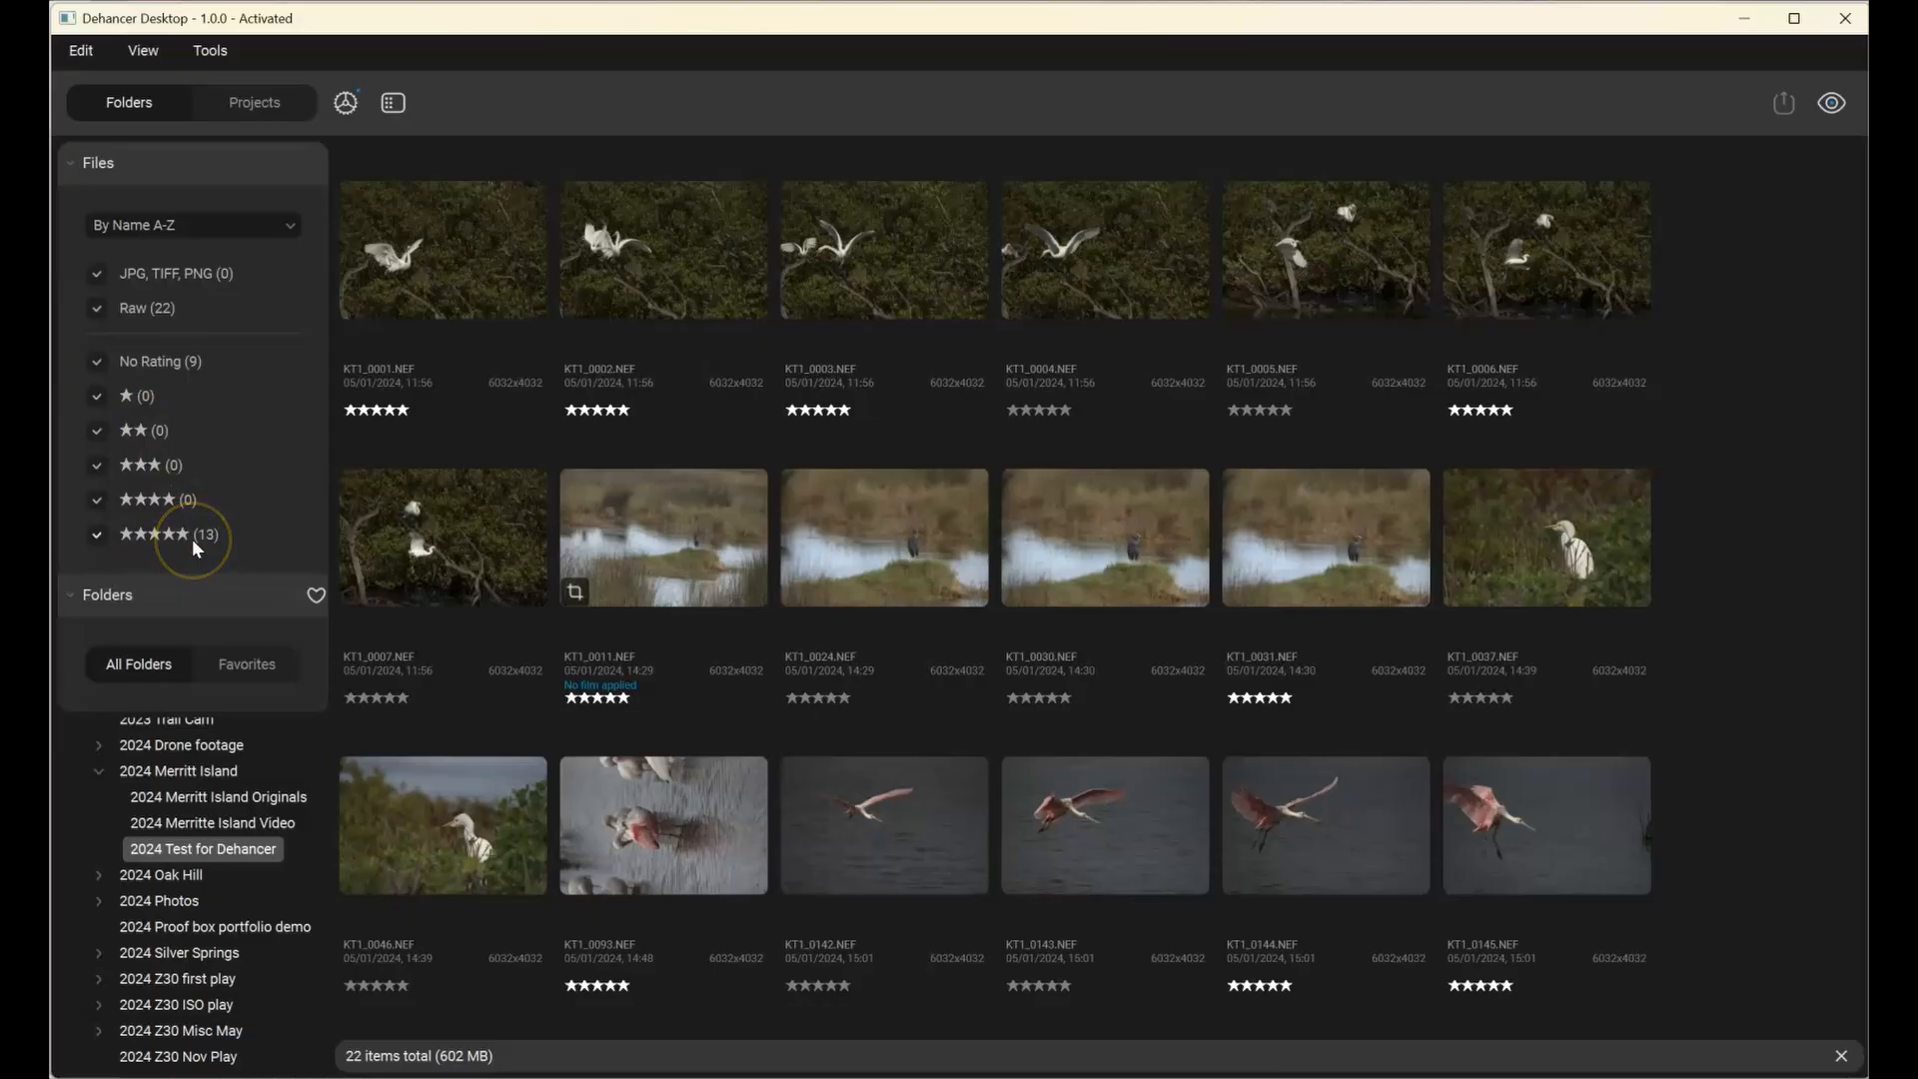
- Filter out the images with no rating and open all the remaining five-star images for editing
click(99, 364)
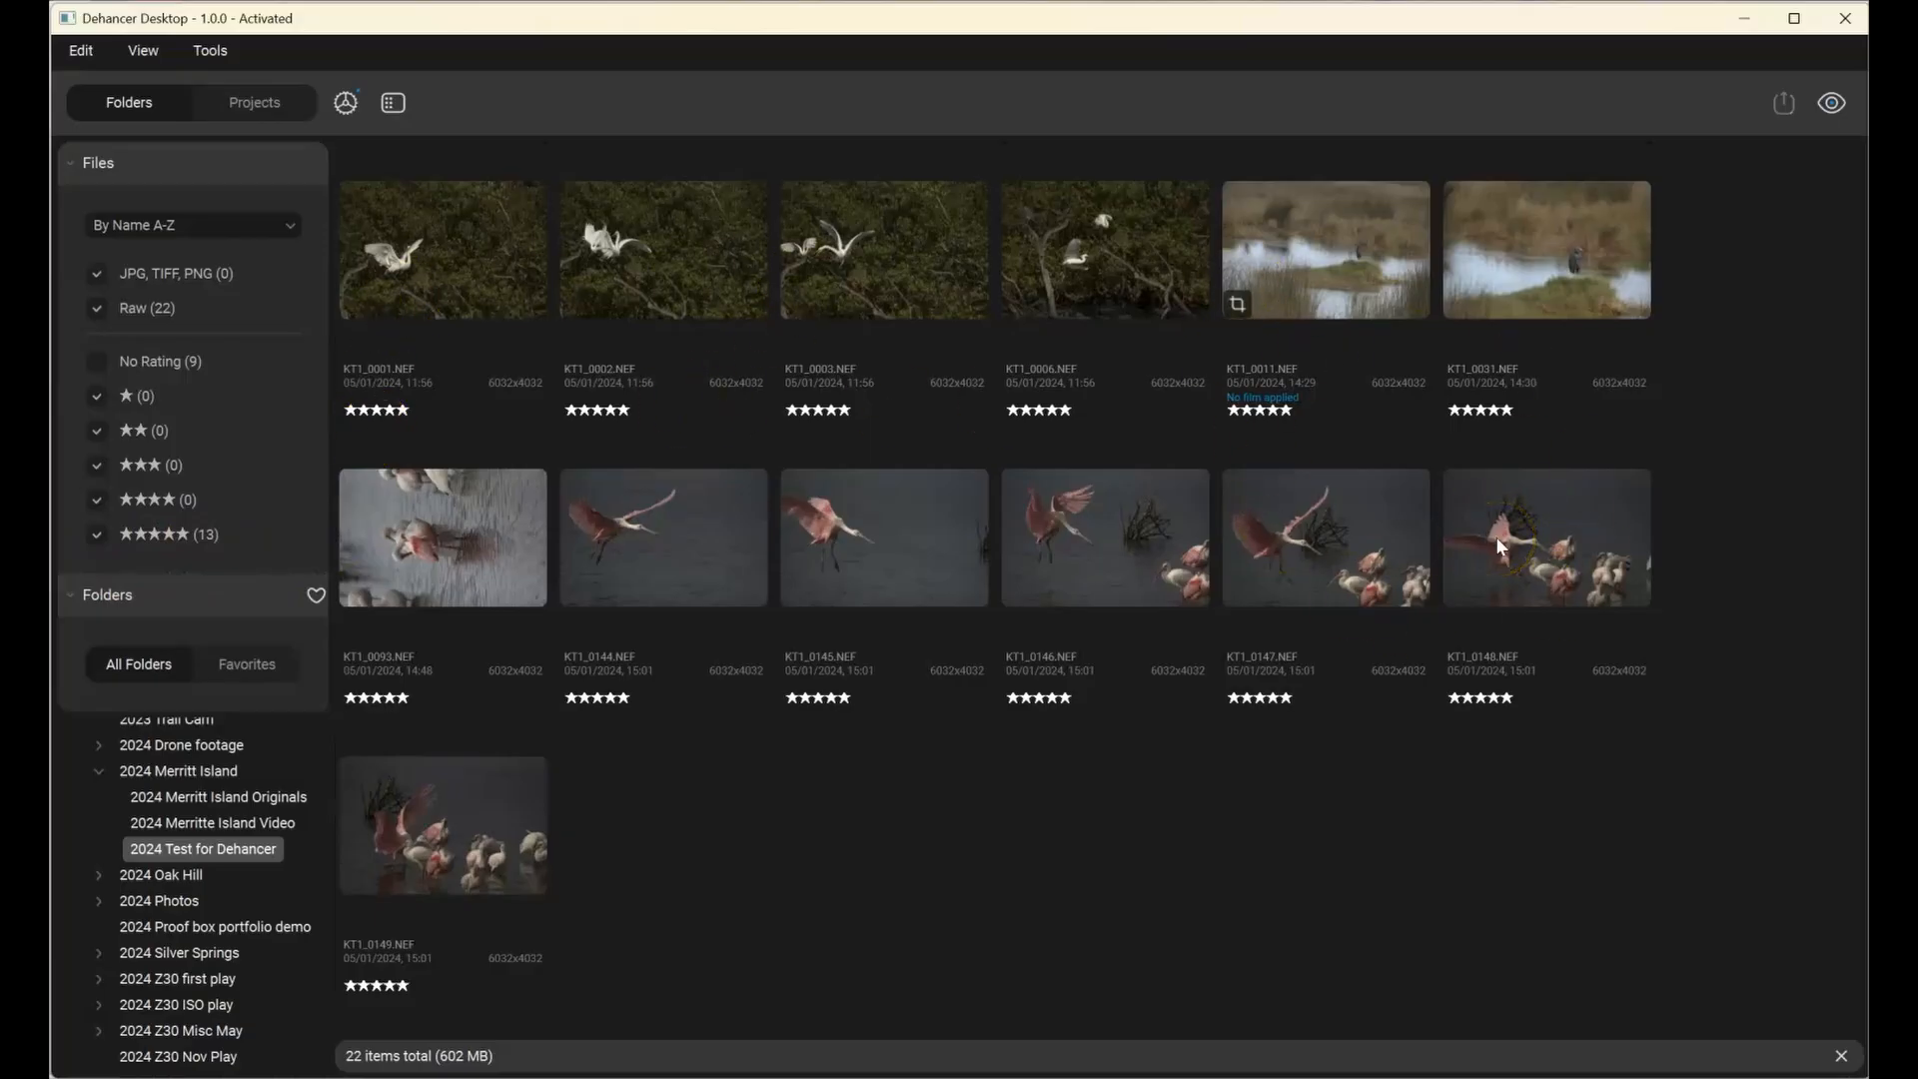
key(ctrl+a)
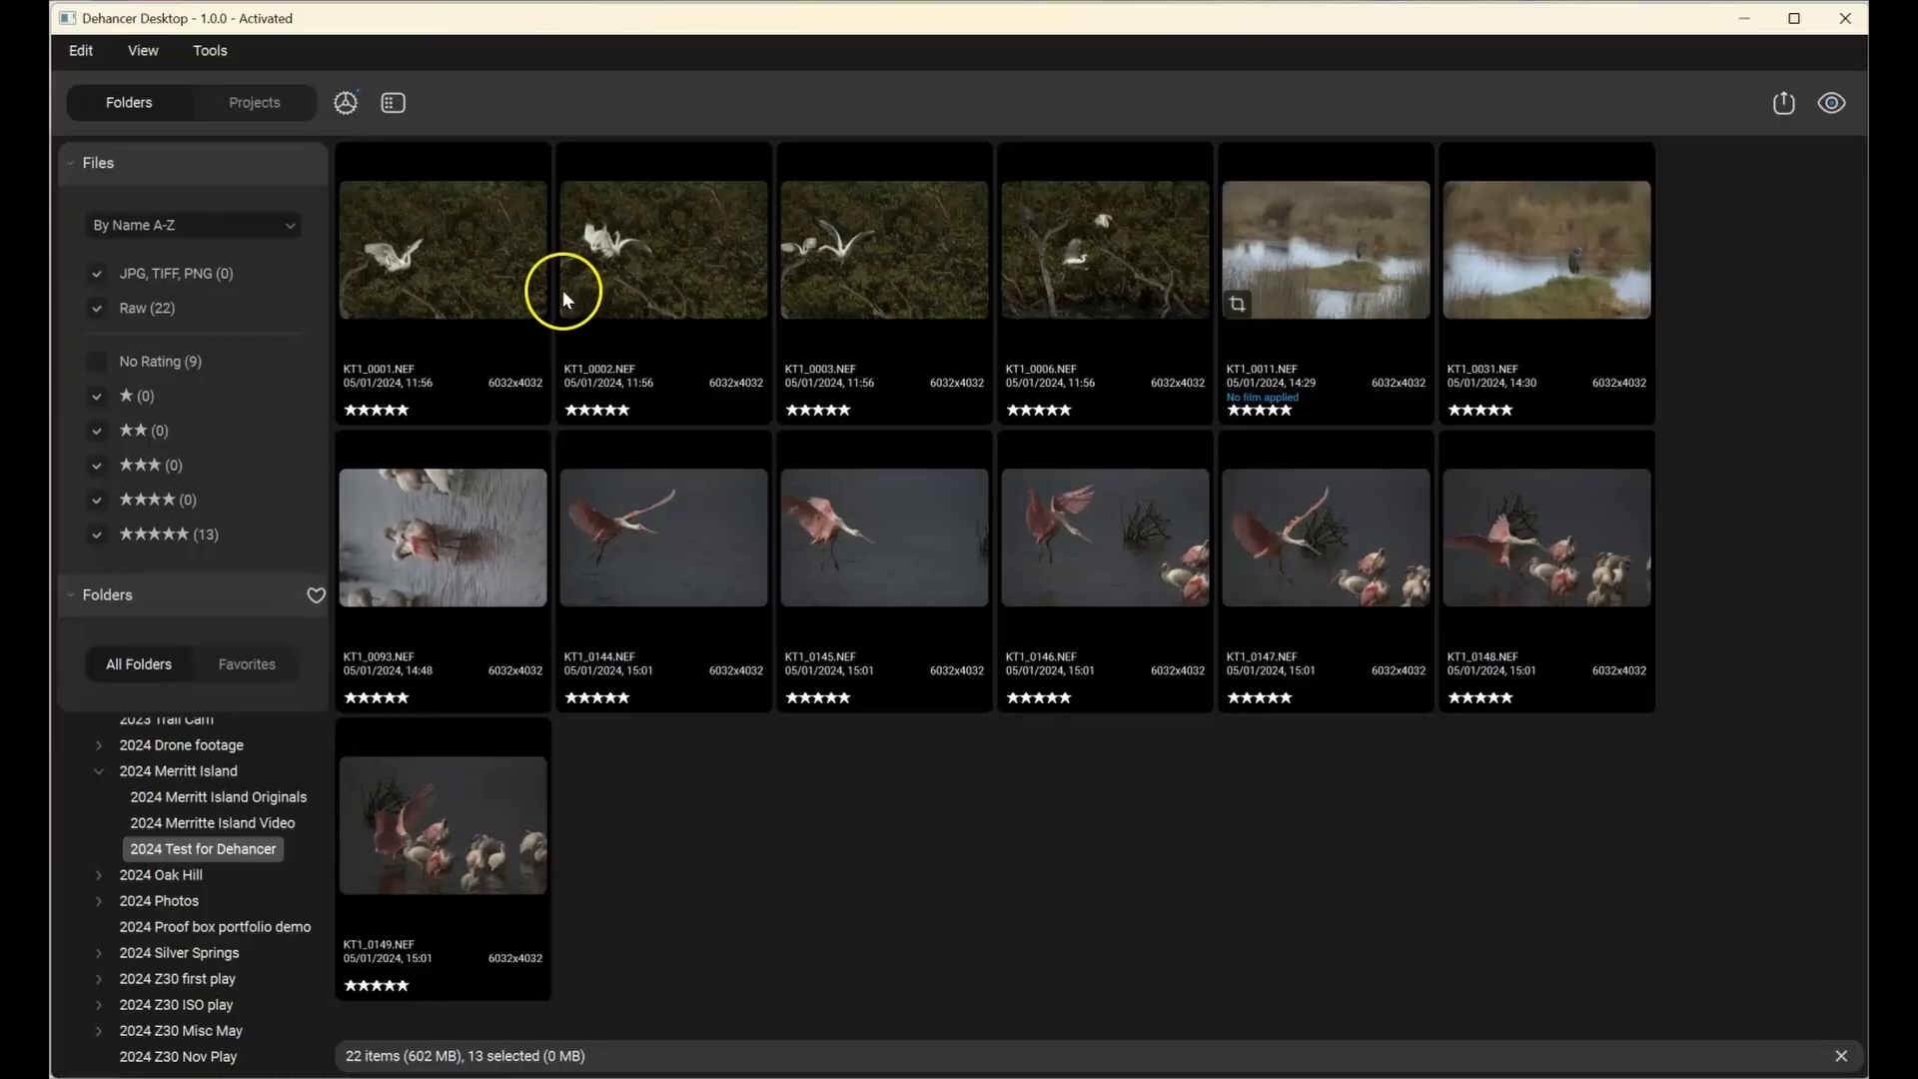
right_click(440, 285)
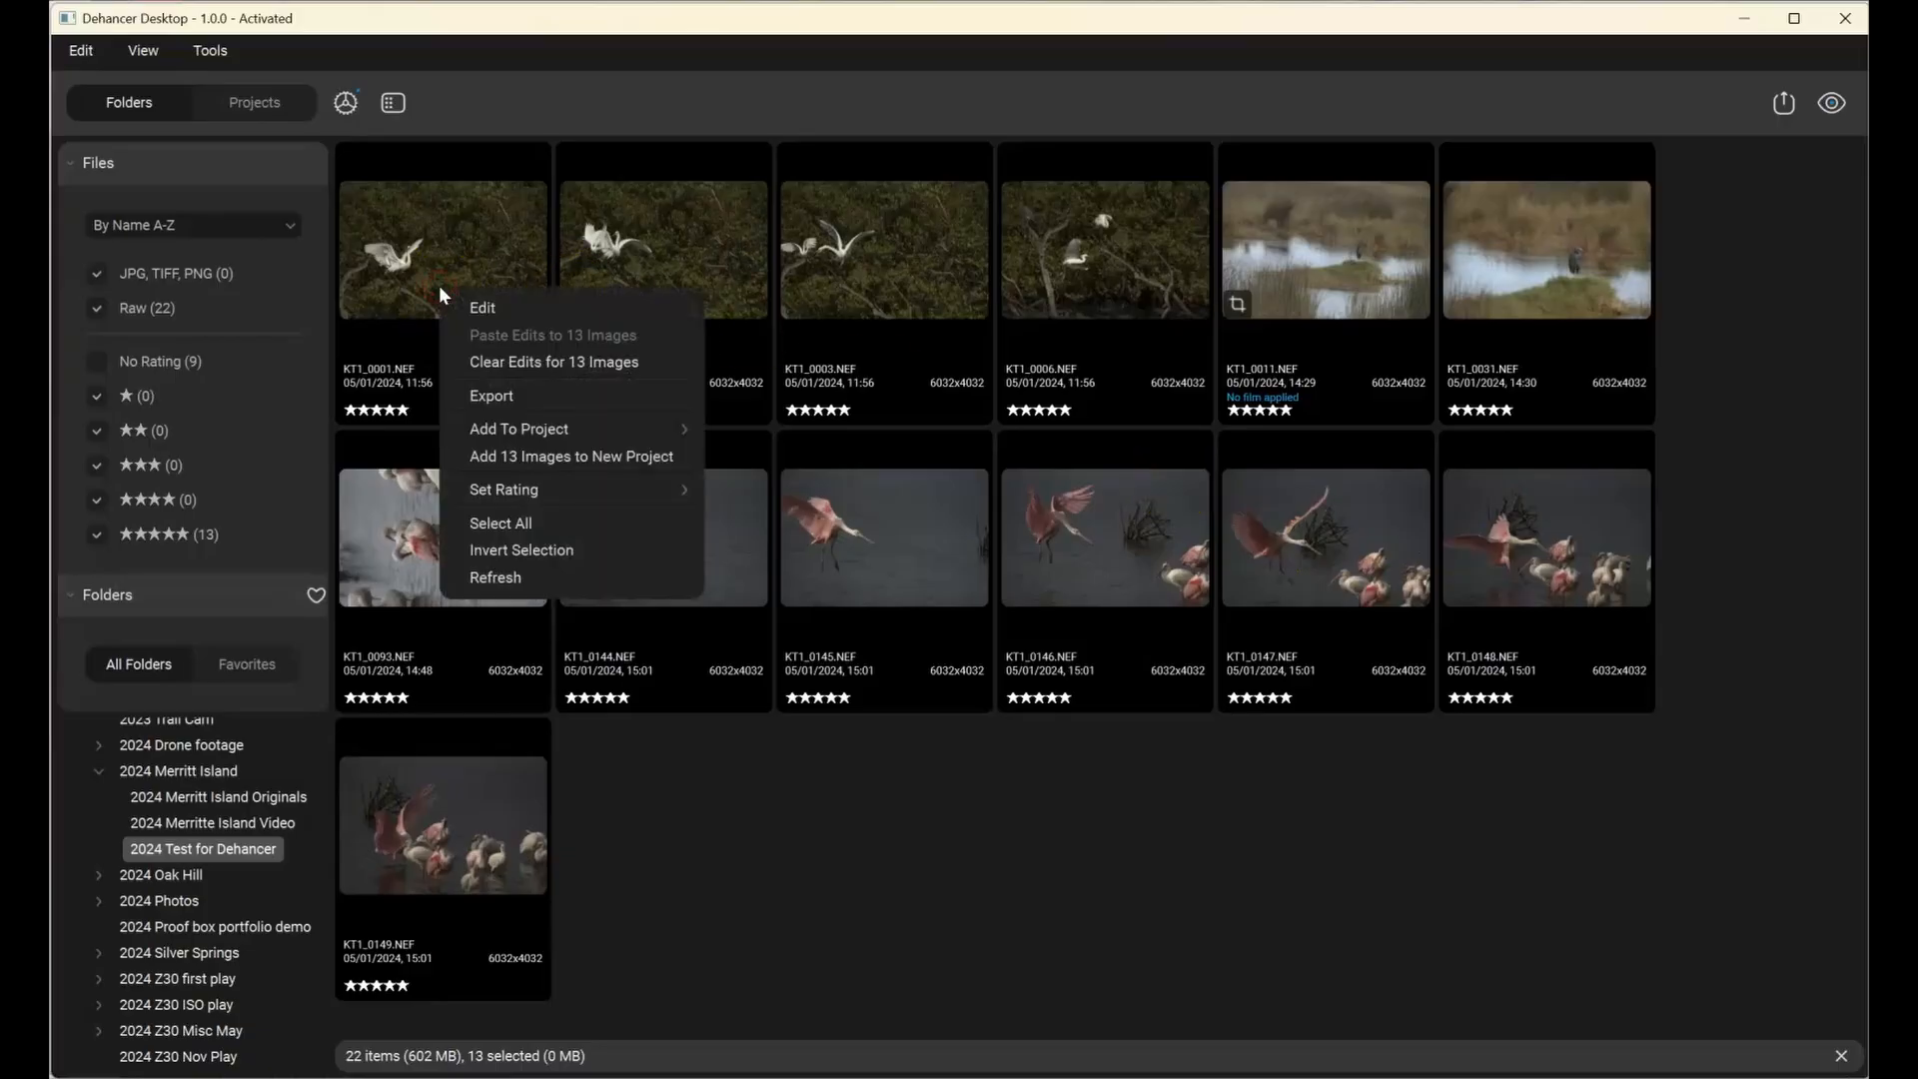
click(590, 430)
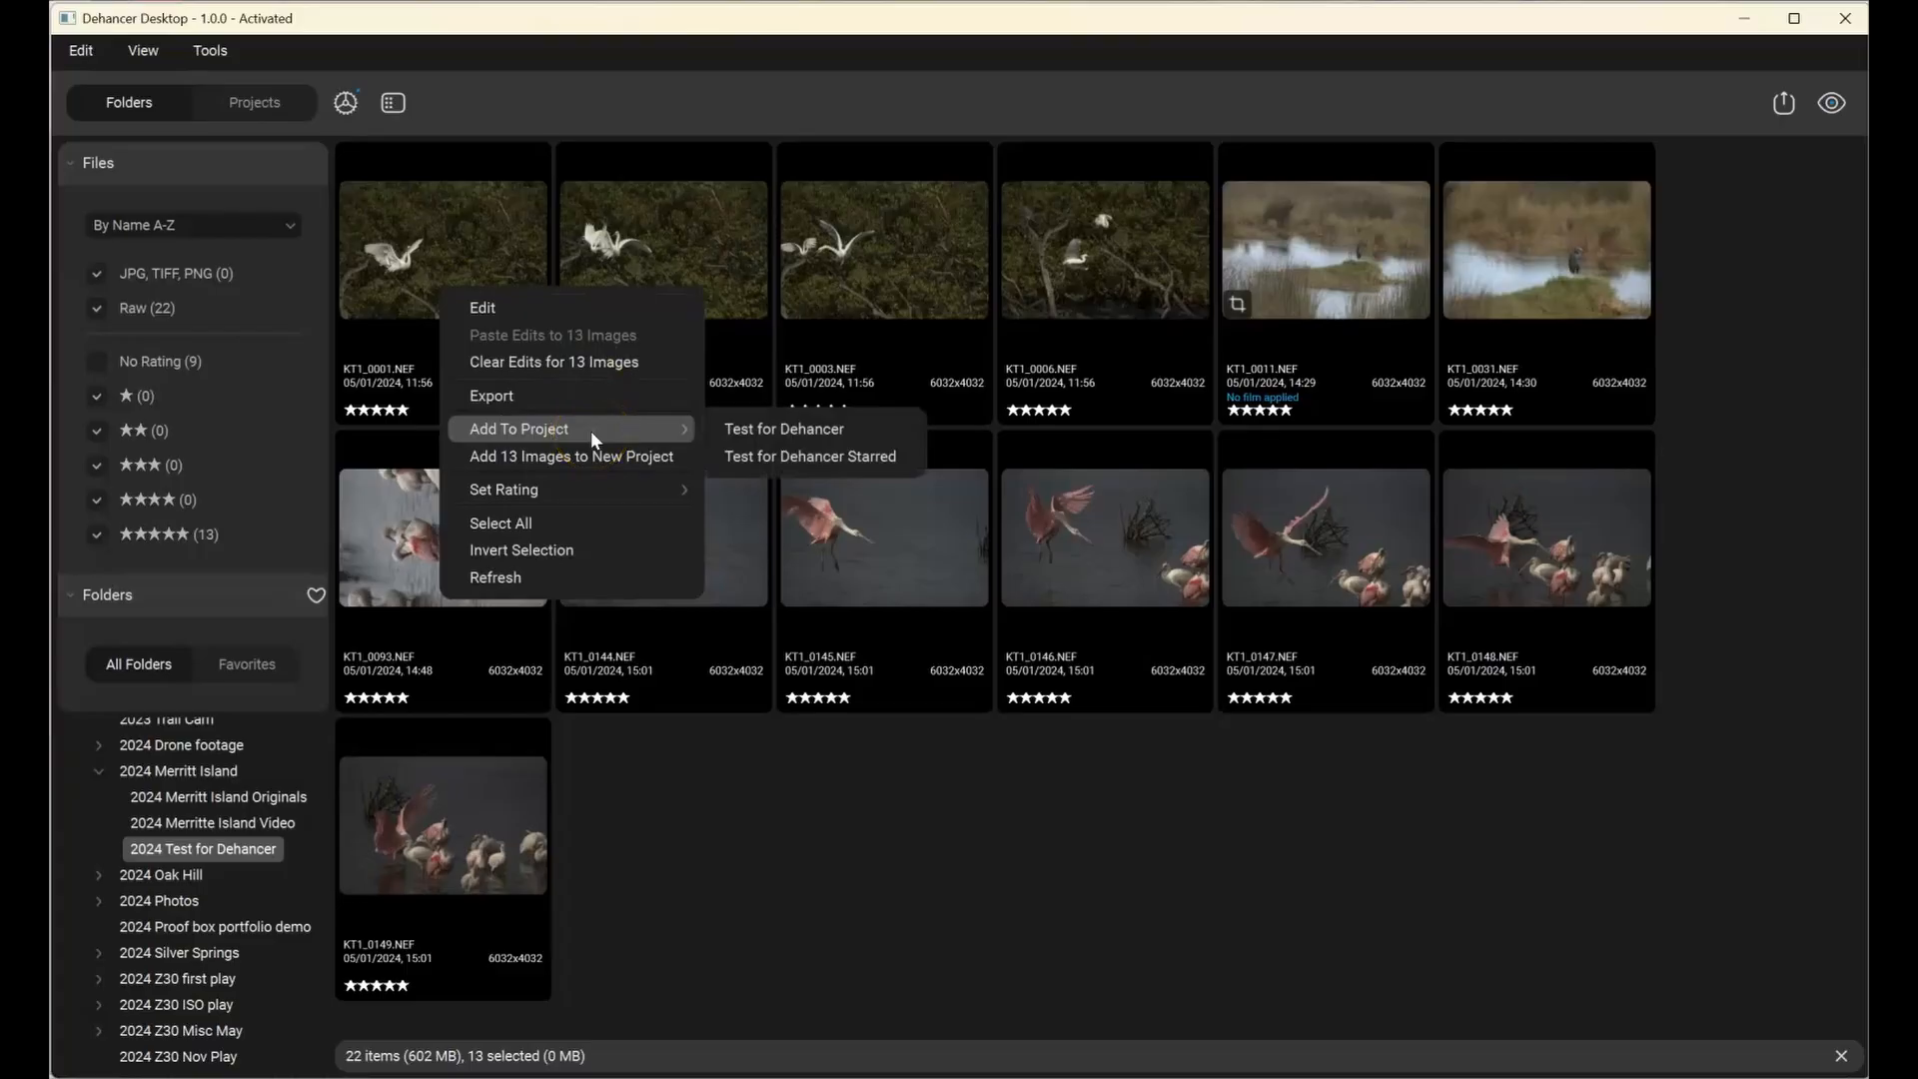
click(574, 312)
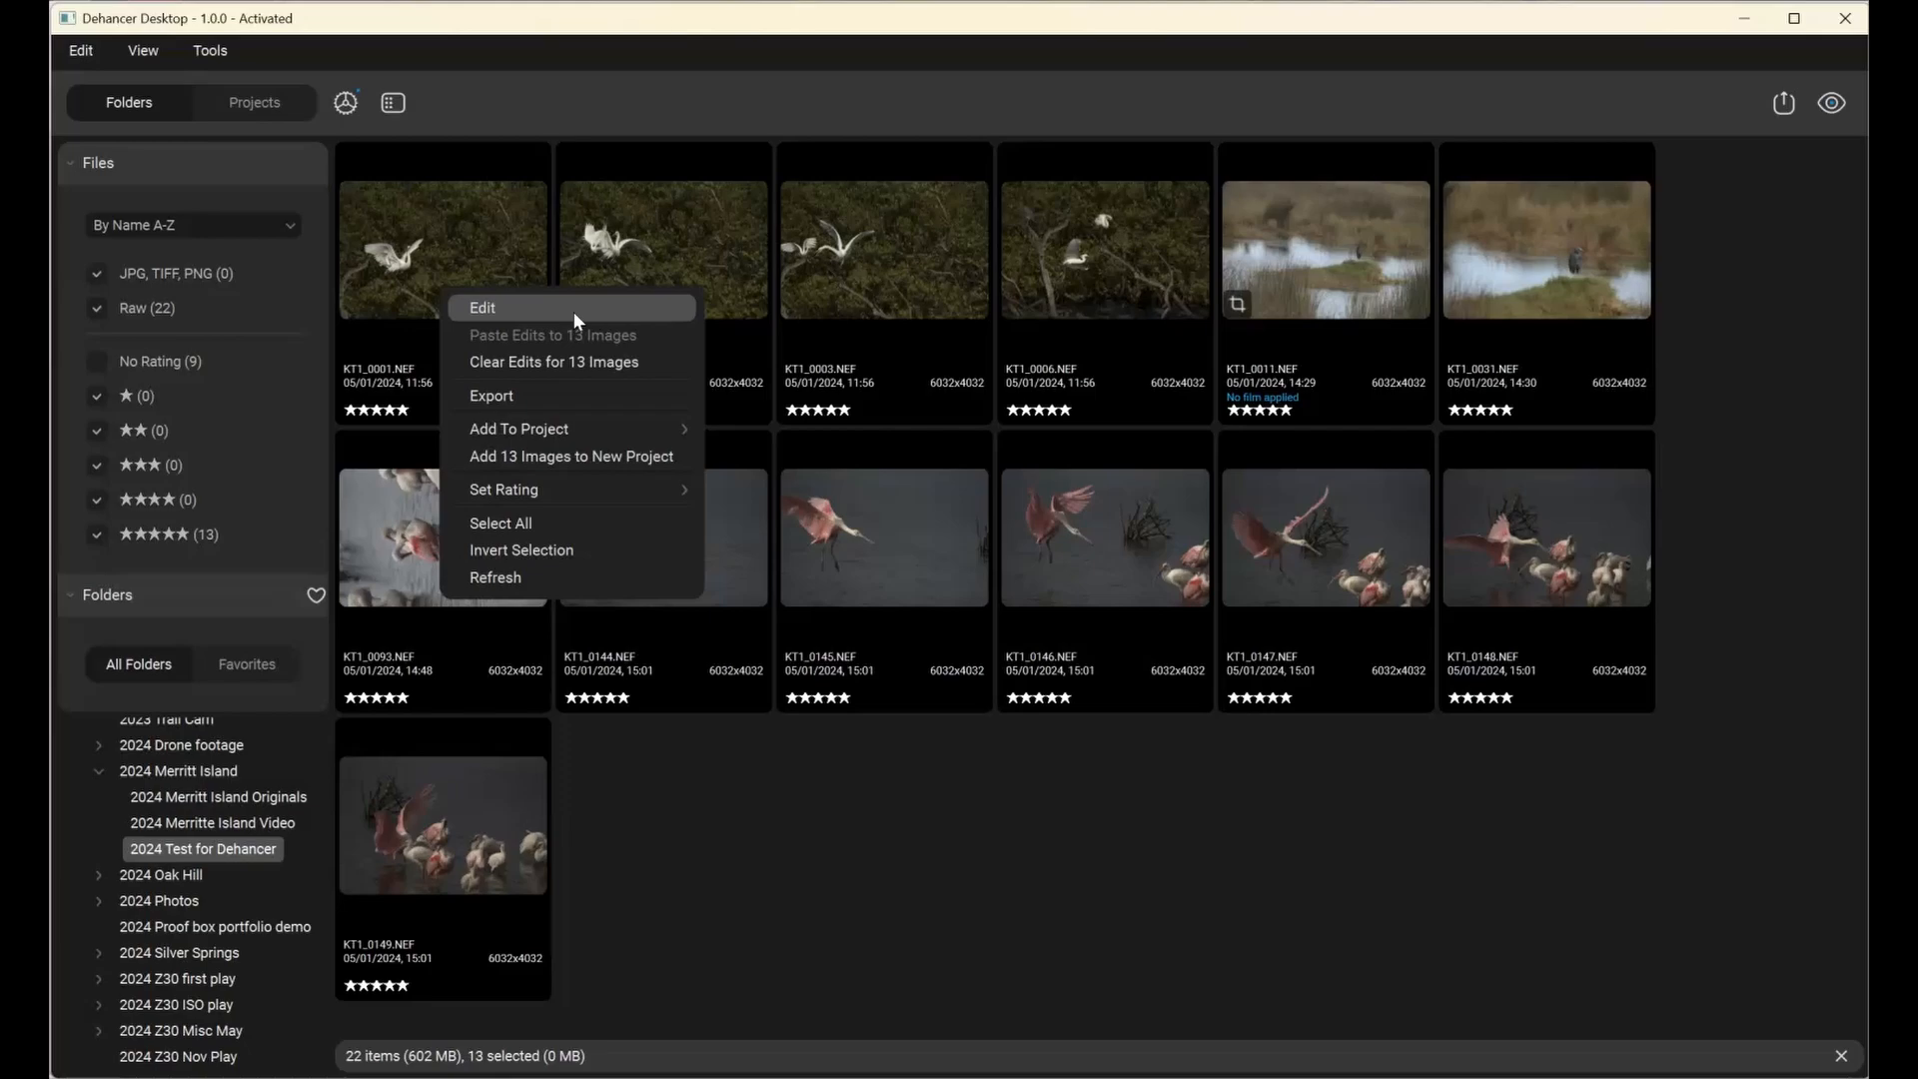
click(574, 310)
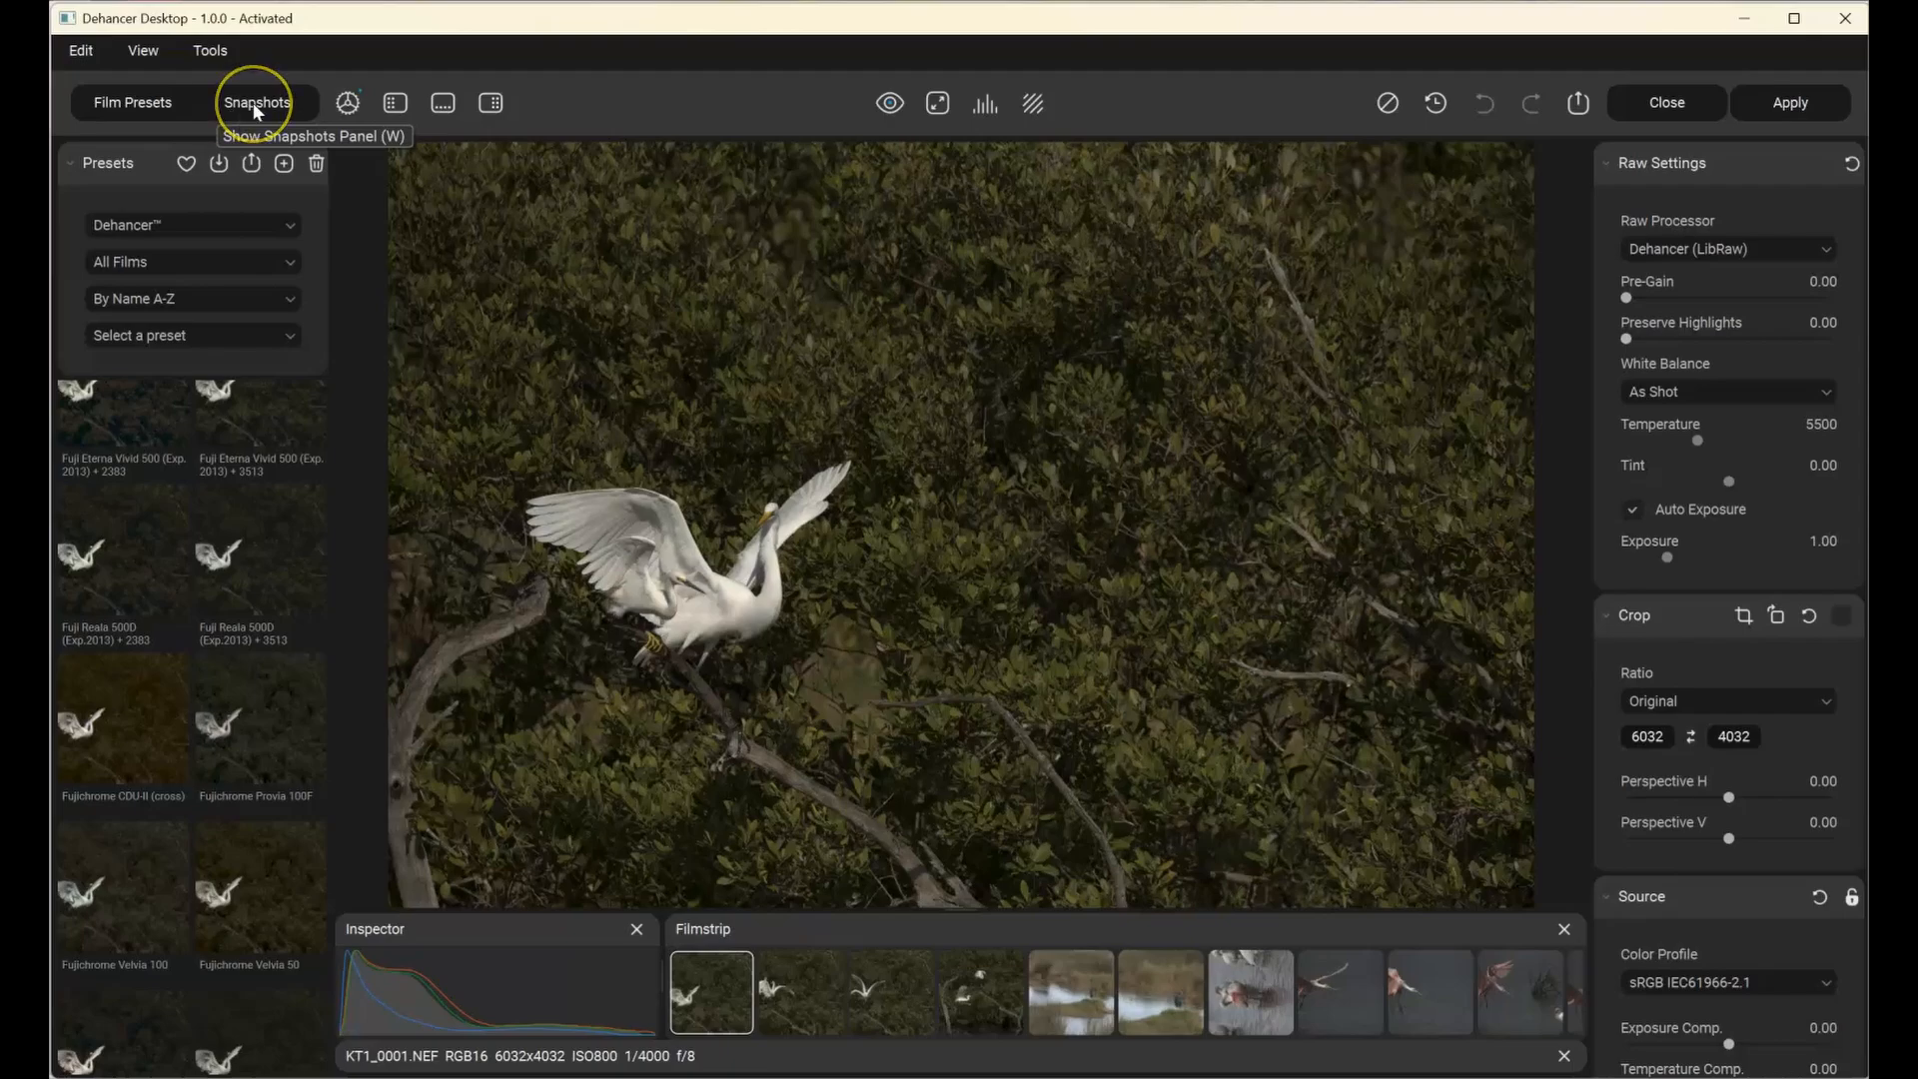
click(356, 107)
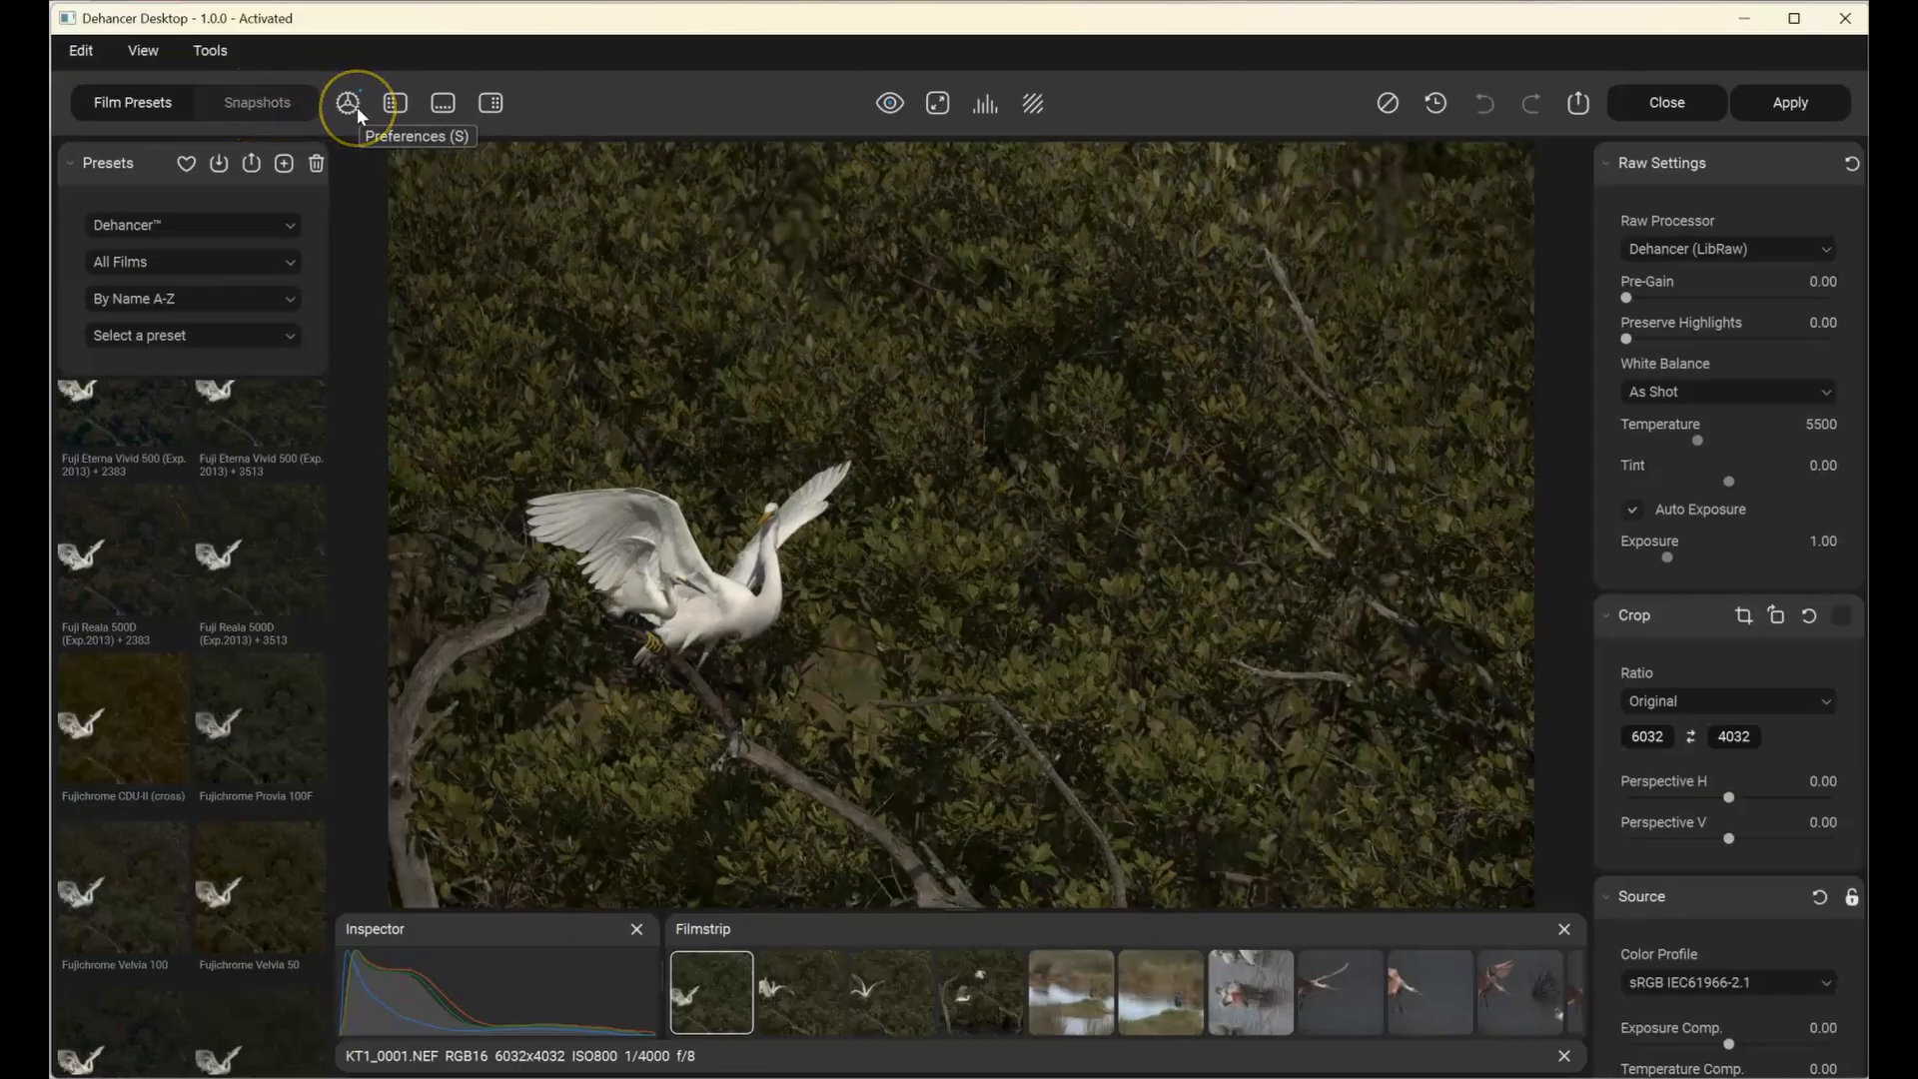
click(395, 106)
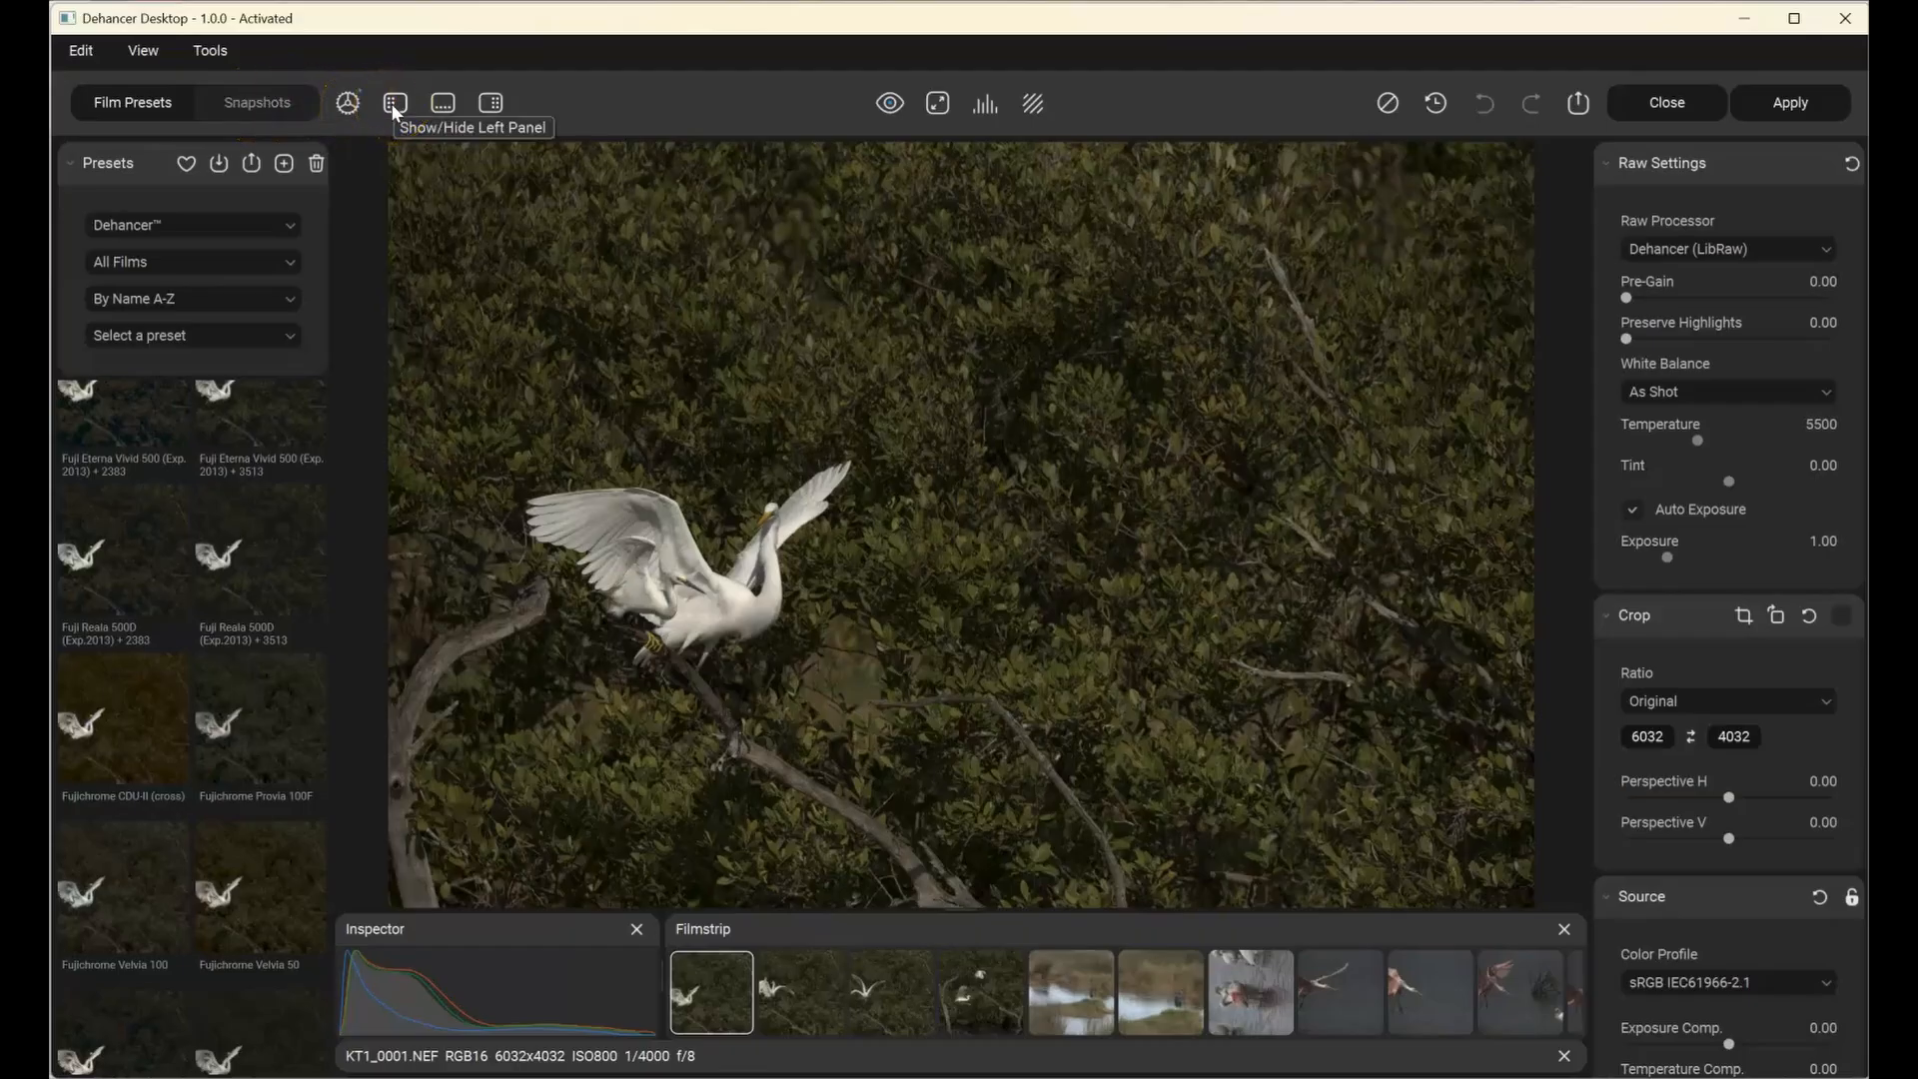
click(442, 104)
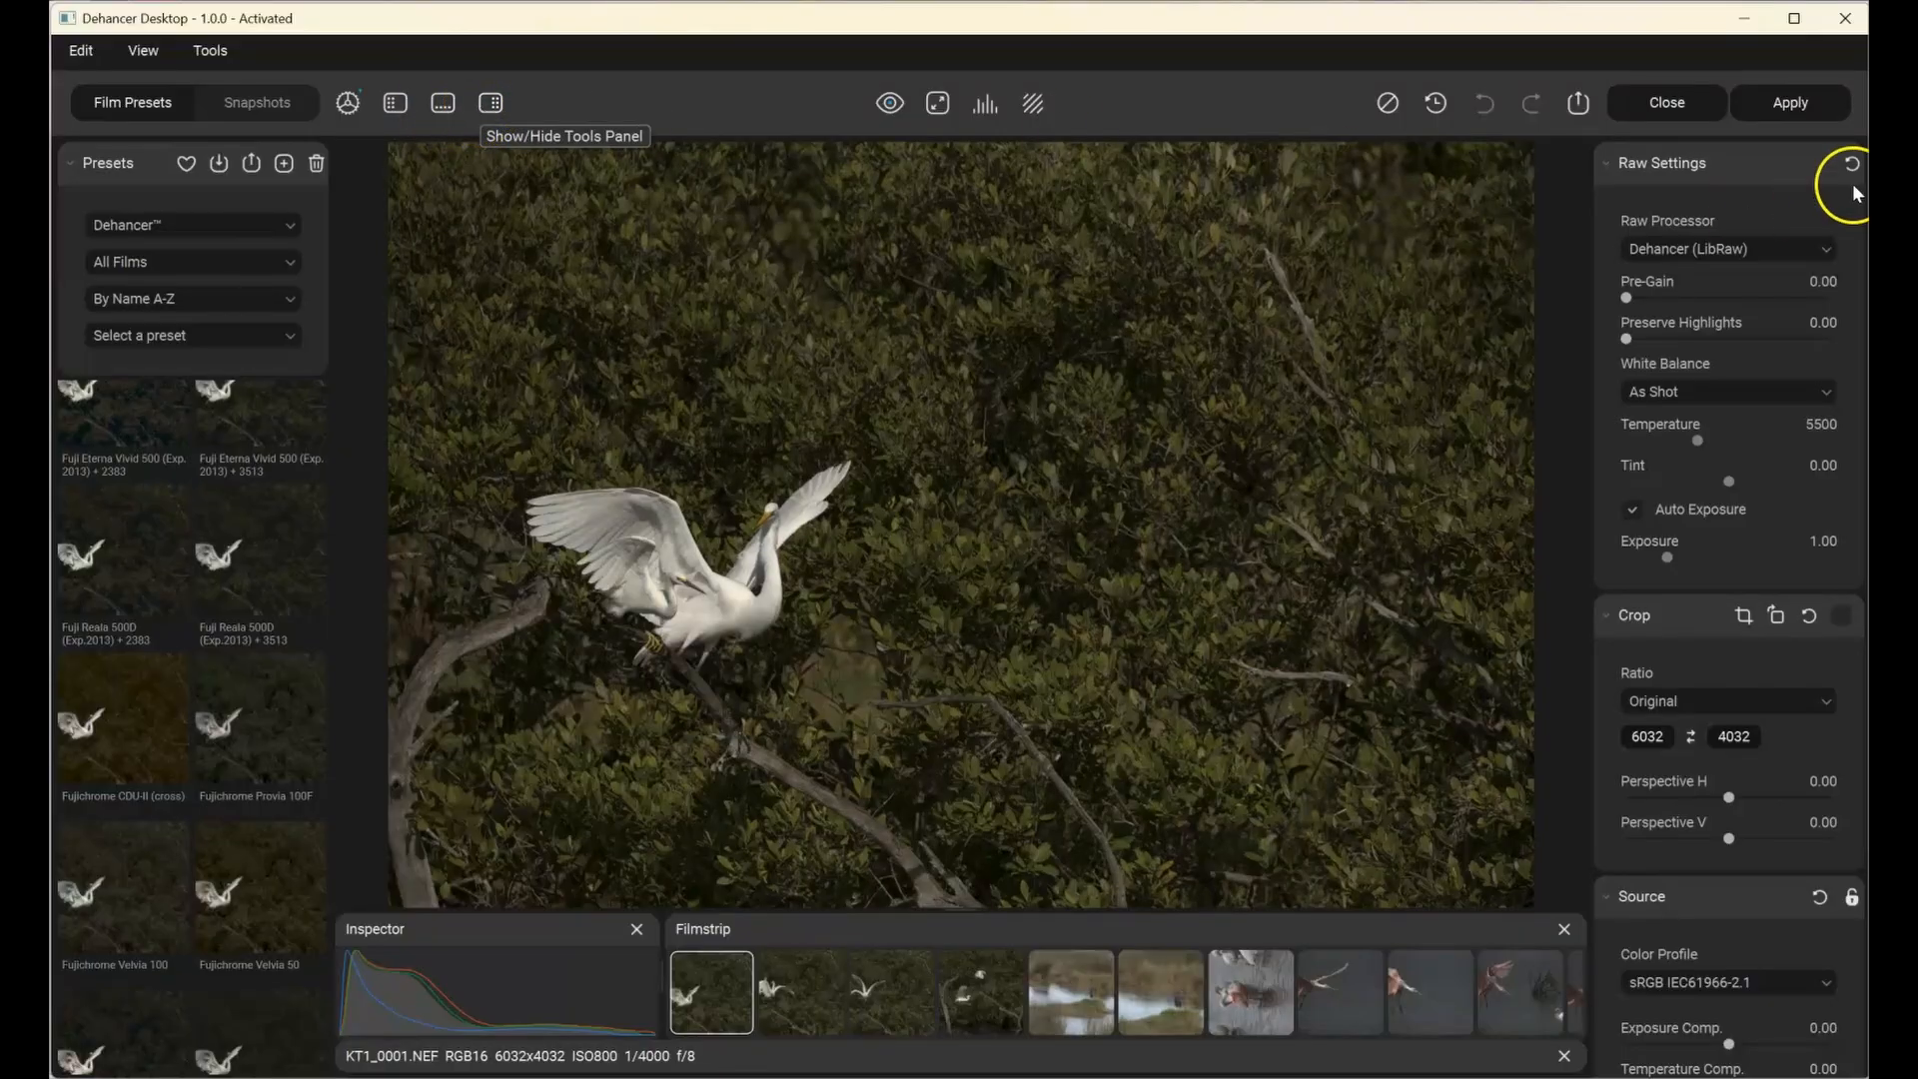
- Apply the Fujichrome Velvia 50 film preset to KT1_0001.NEF
scroll(250, 655, down, 3)
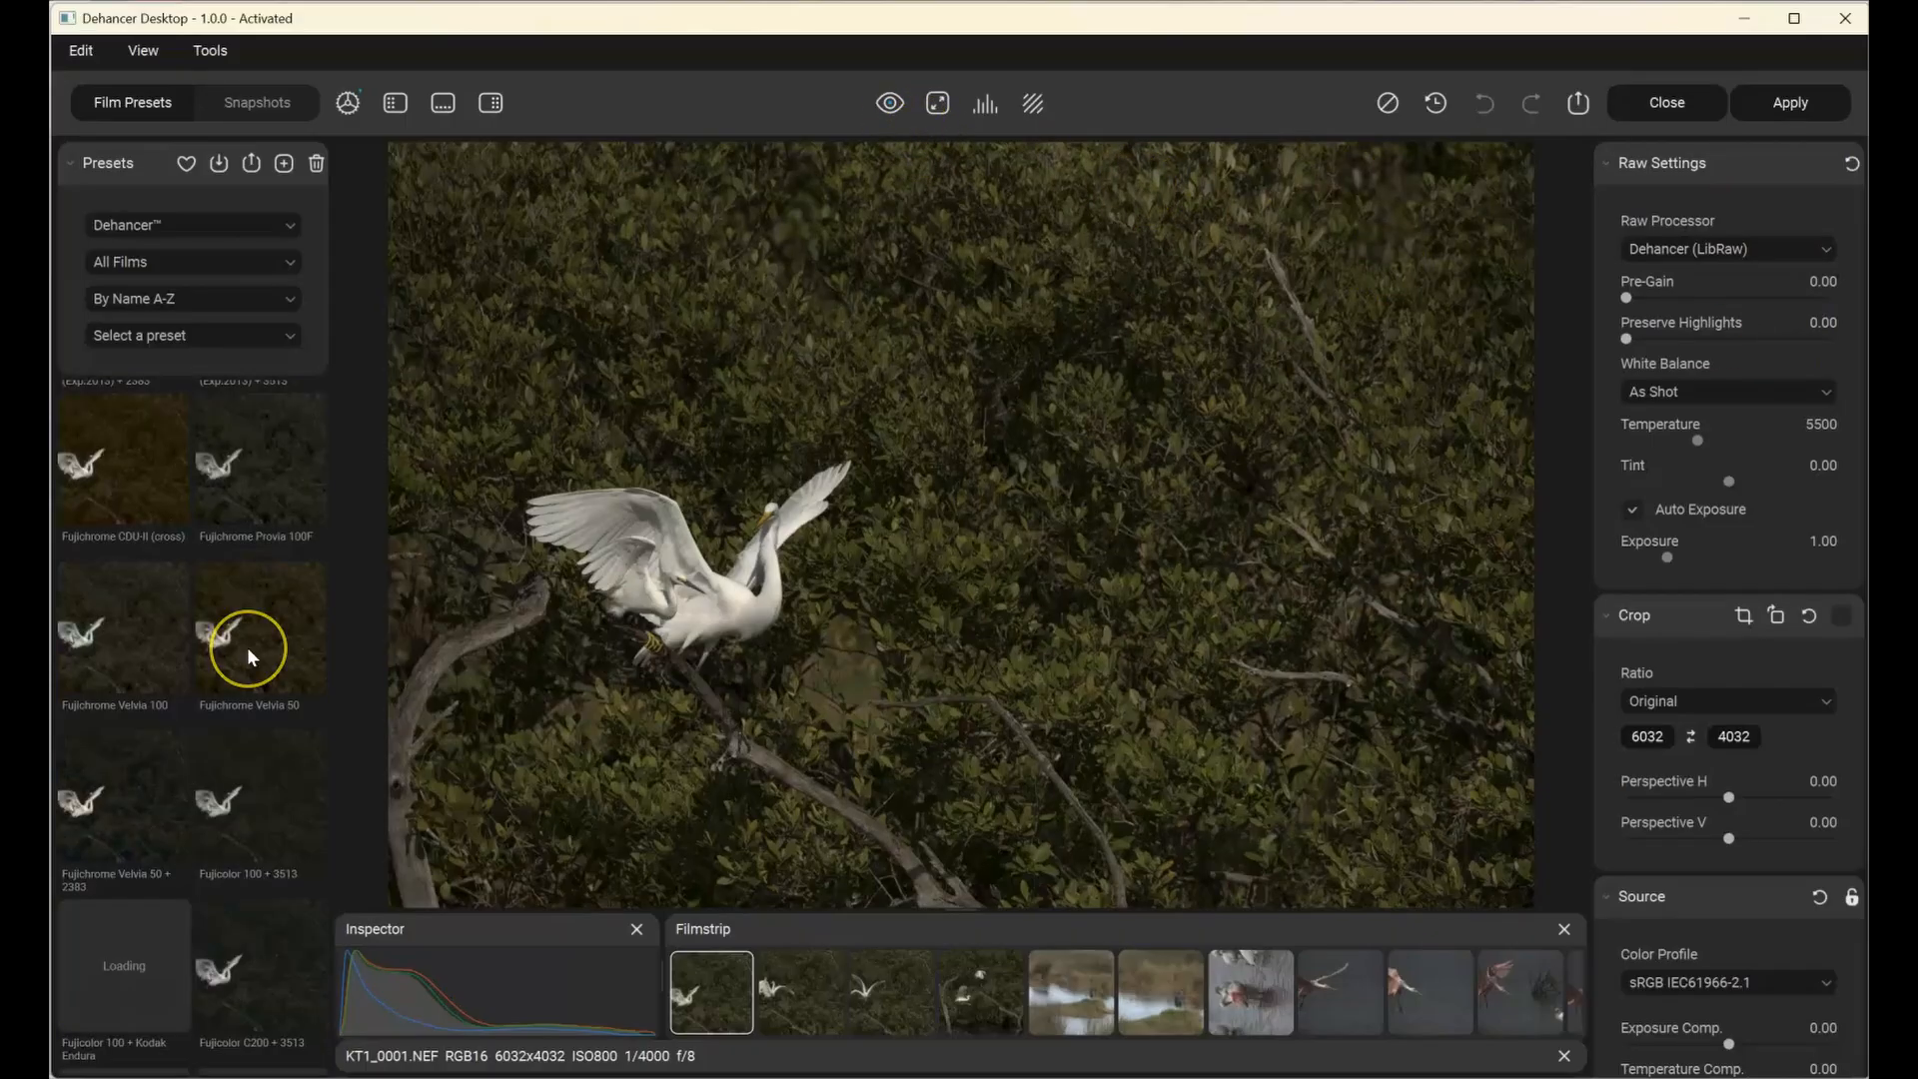
click(249, 652)
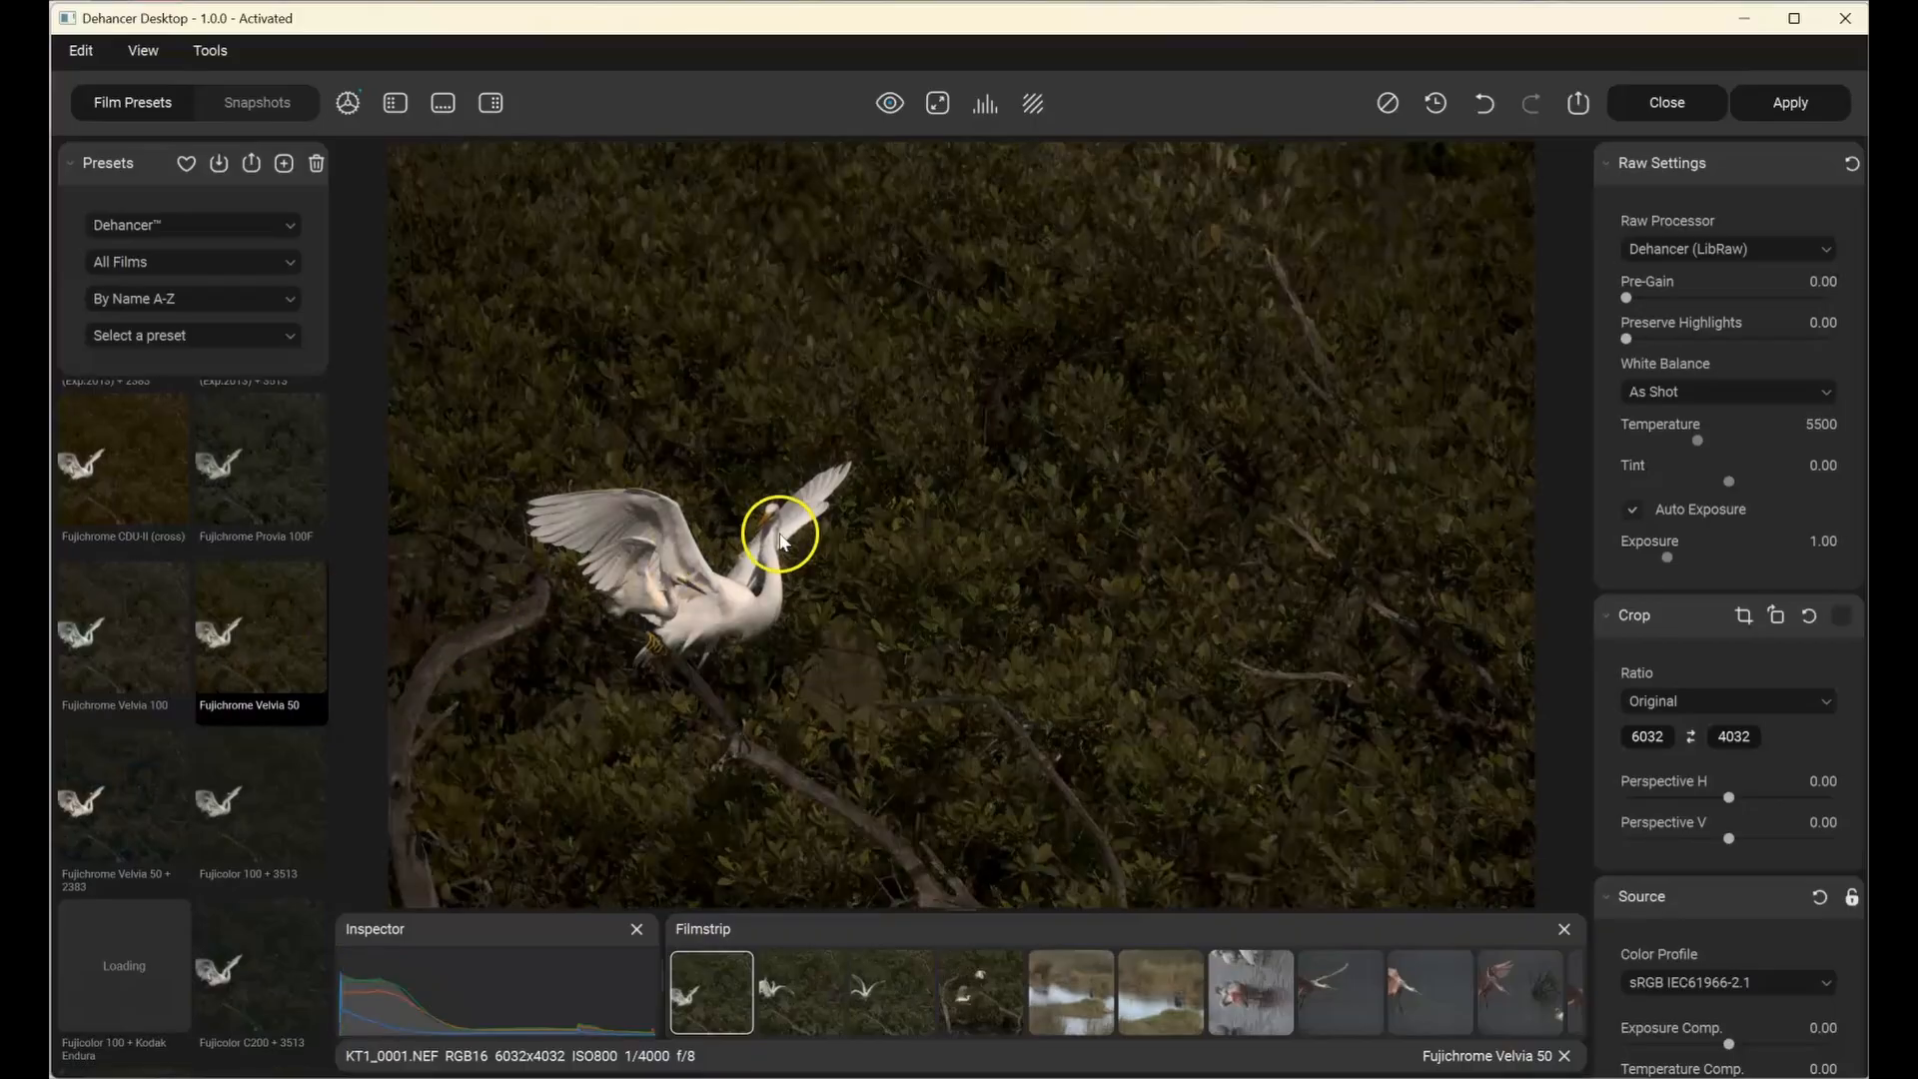
- Compare the egret photo before and after the film preset by toggling the before/after preview
click(897, 118)
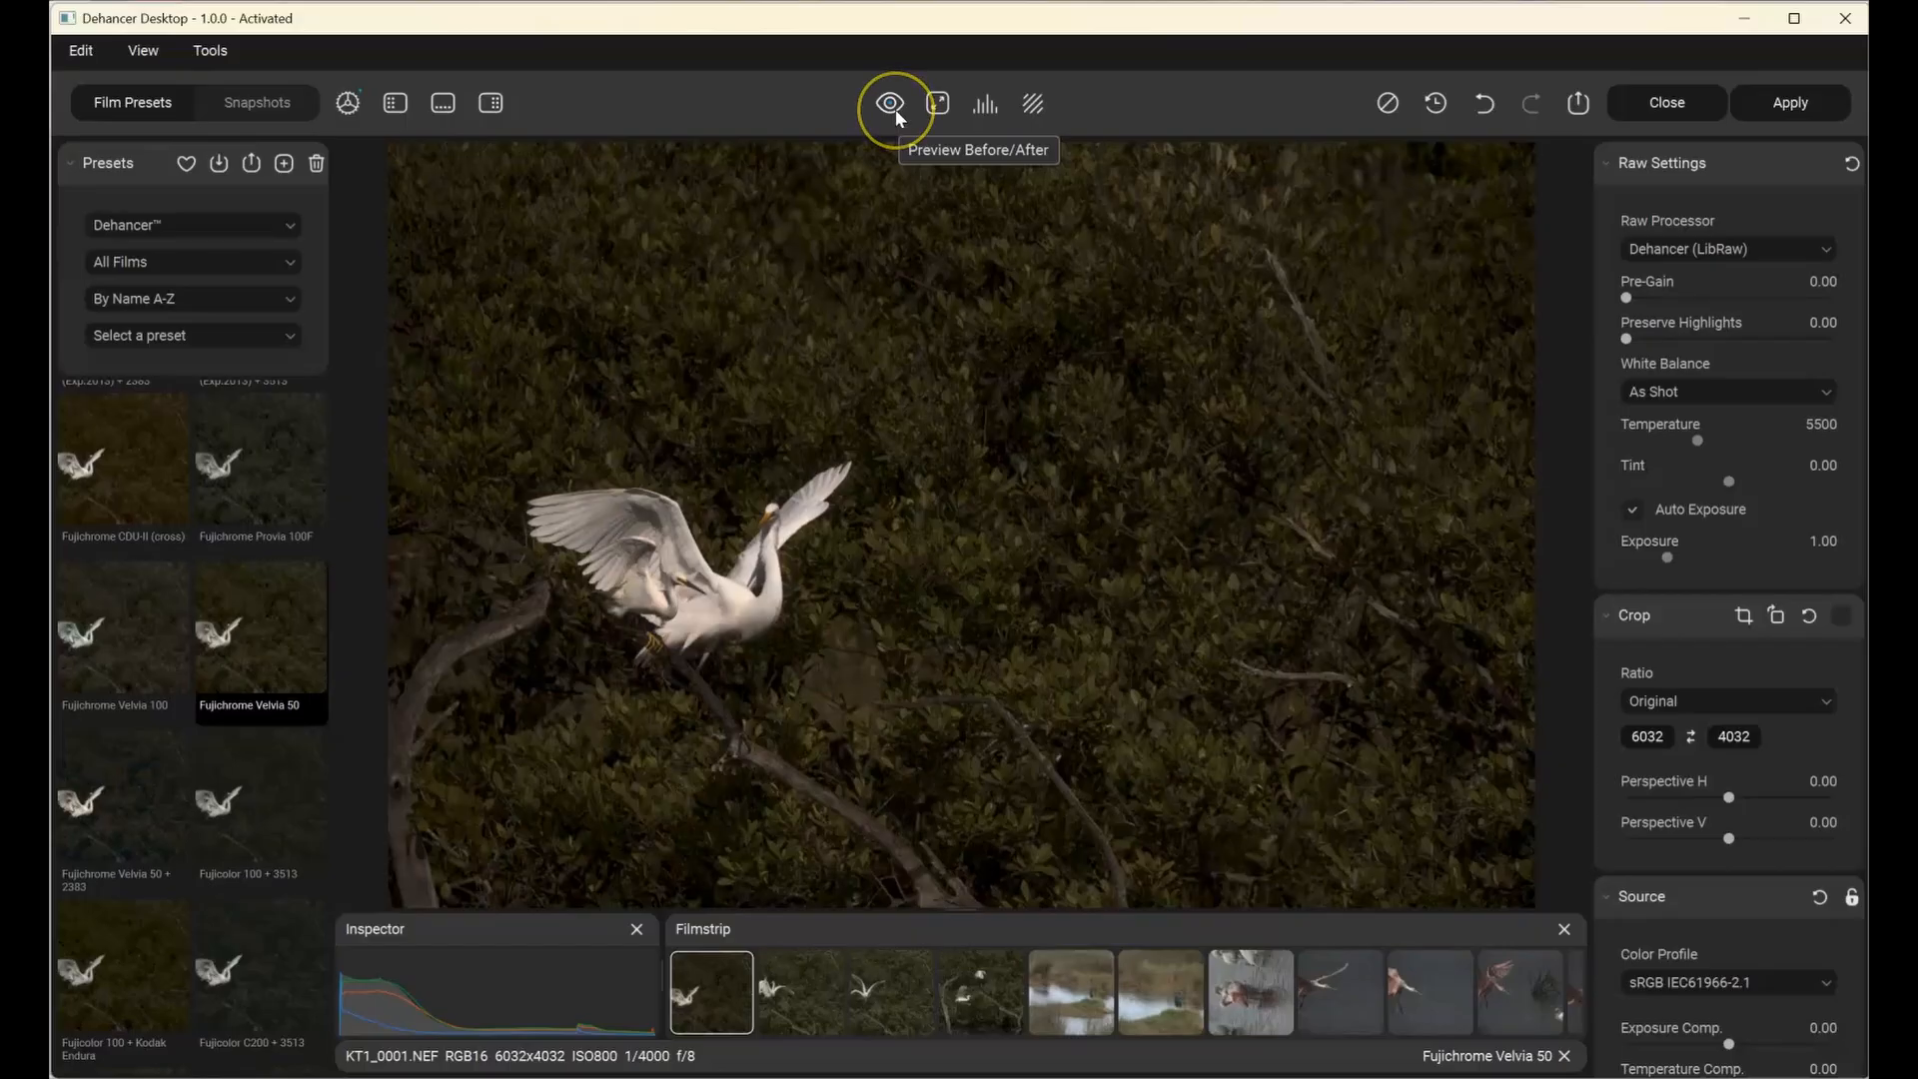
click(890, 103)
click(890, 104)
click(892, 106)
click(892, 106)
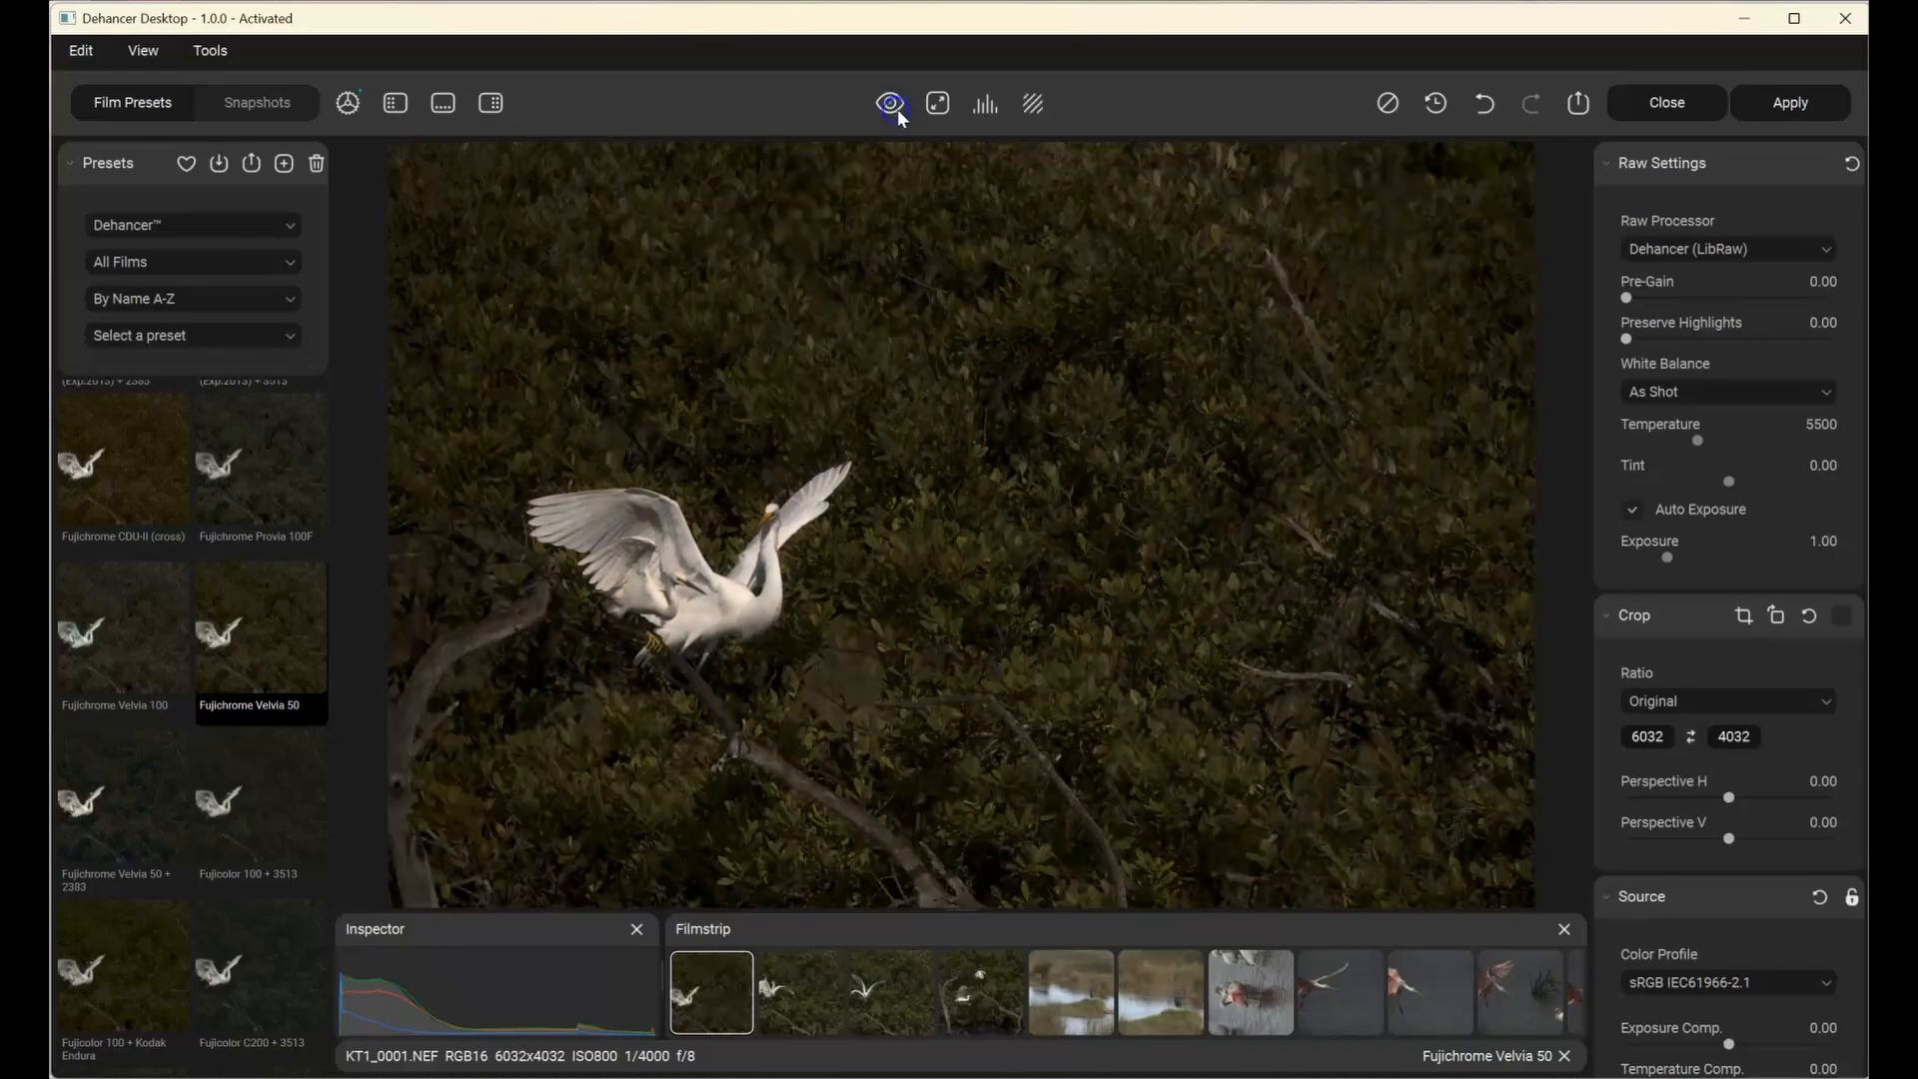
- Inspect the egret photo at 1:1 magnification and return to the fitted view
click(938, 105)
click(938, 106)
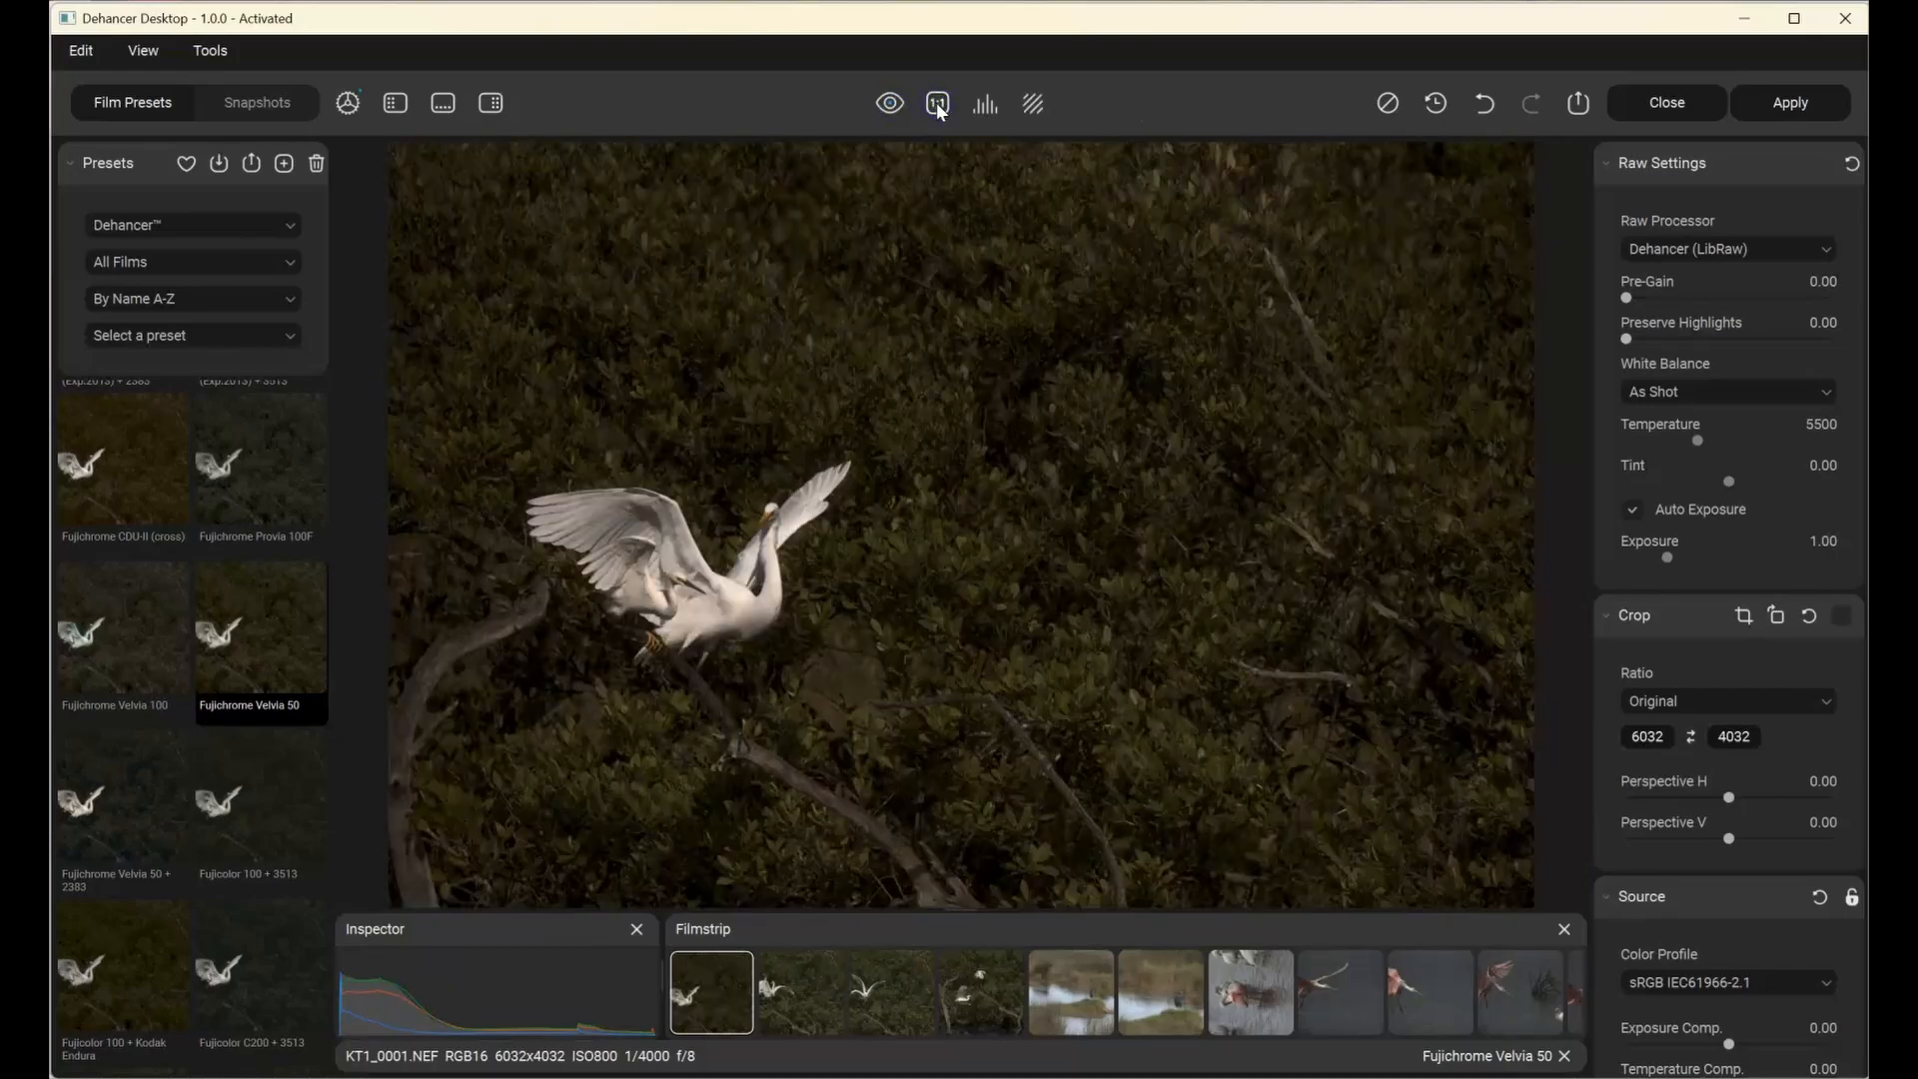
click(937, 104)
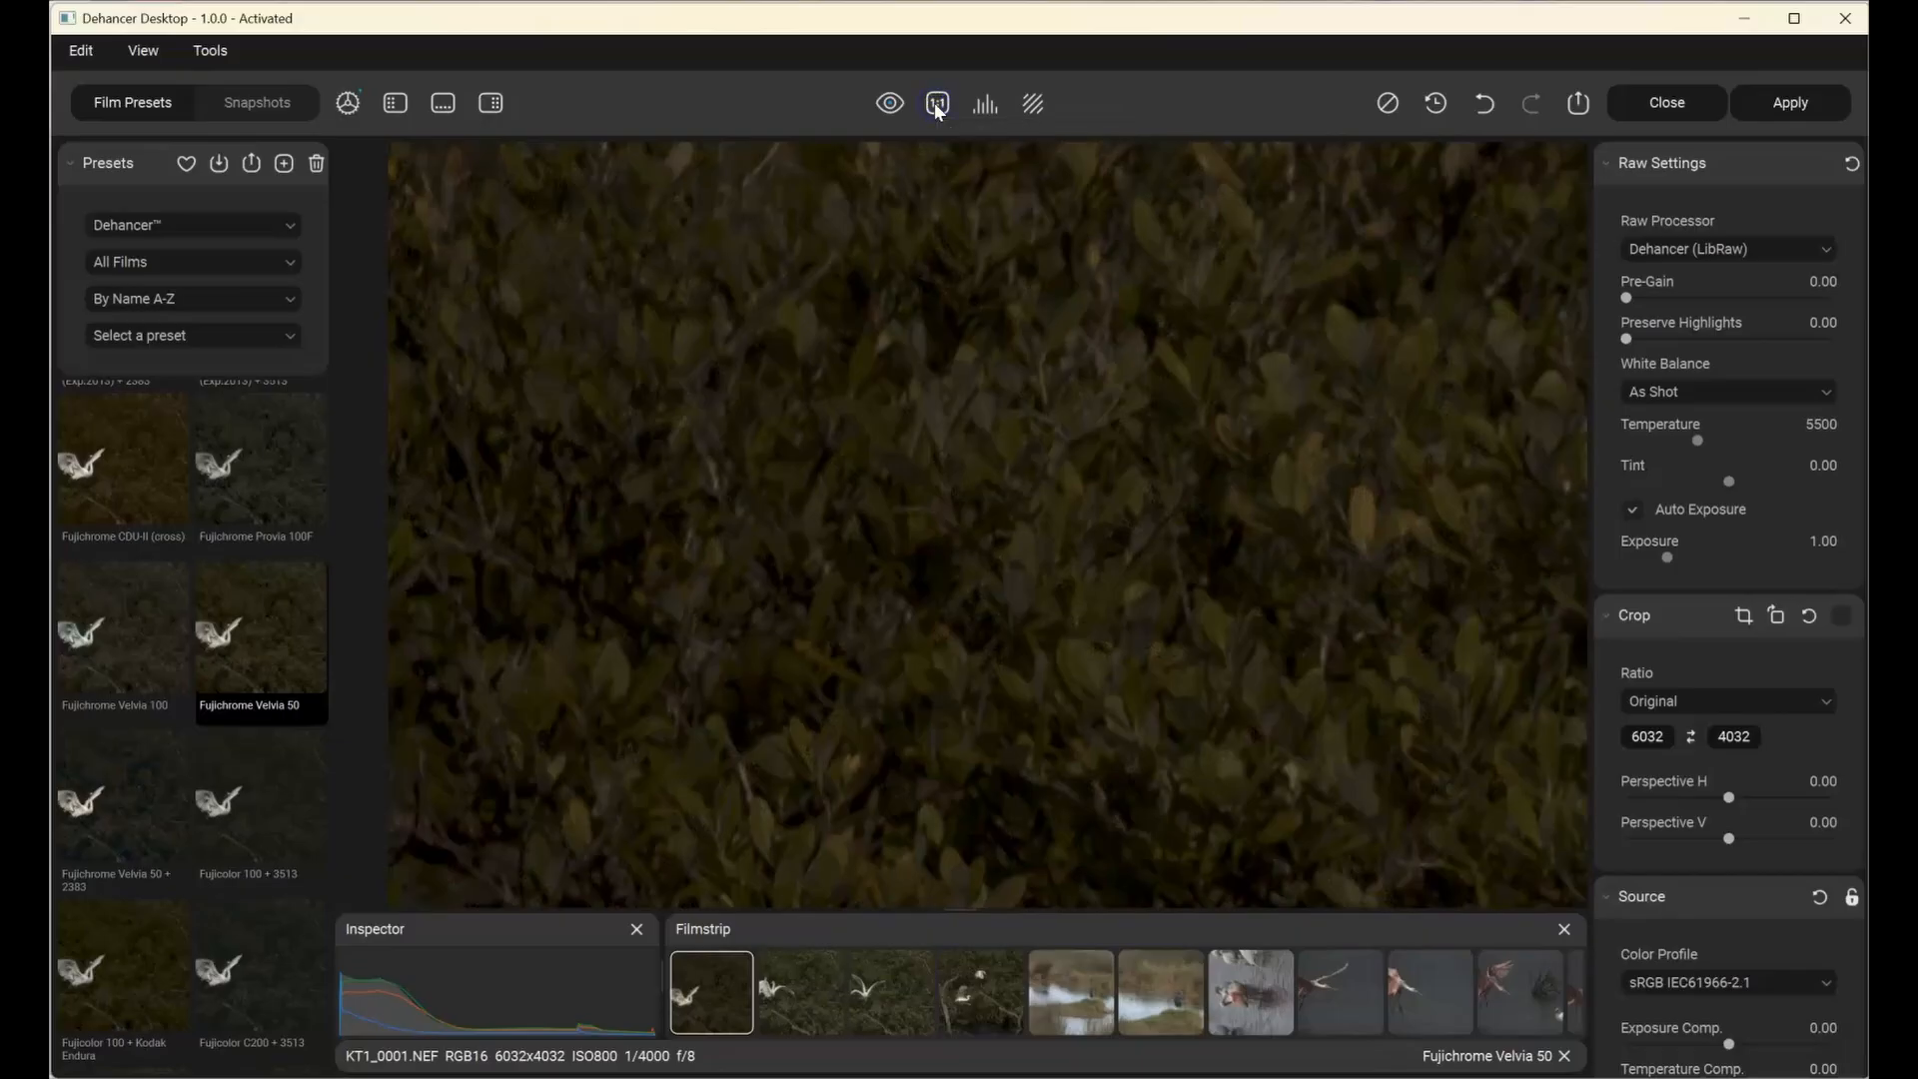
click(937, 104)
- Switch the histogram and clipping display options on and off for the egret photo
click(987, 104)
click(987, 106)
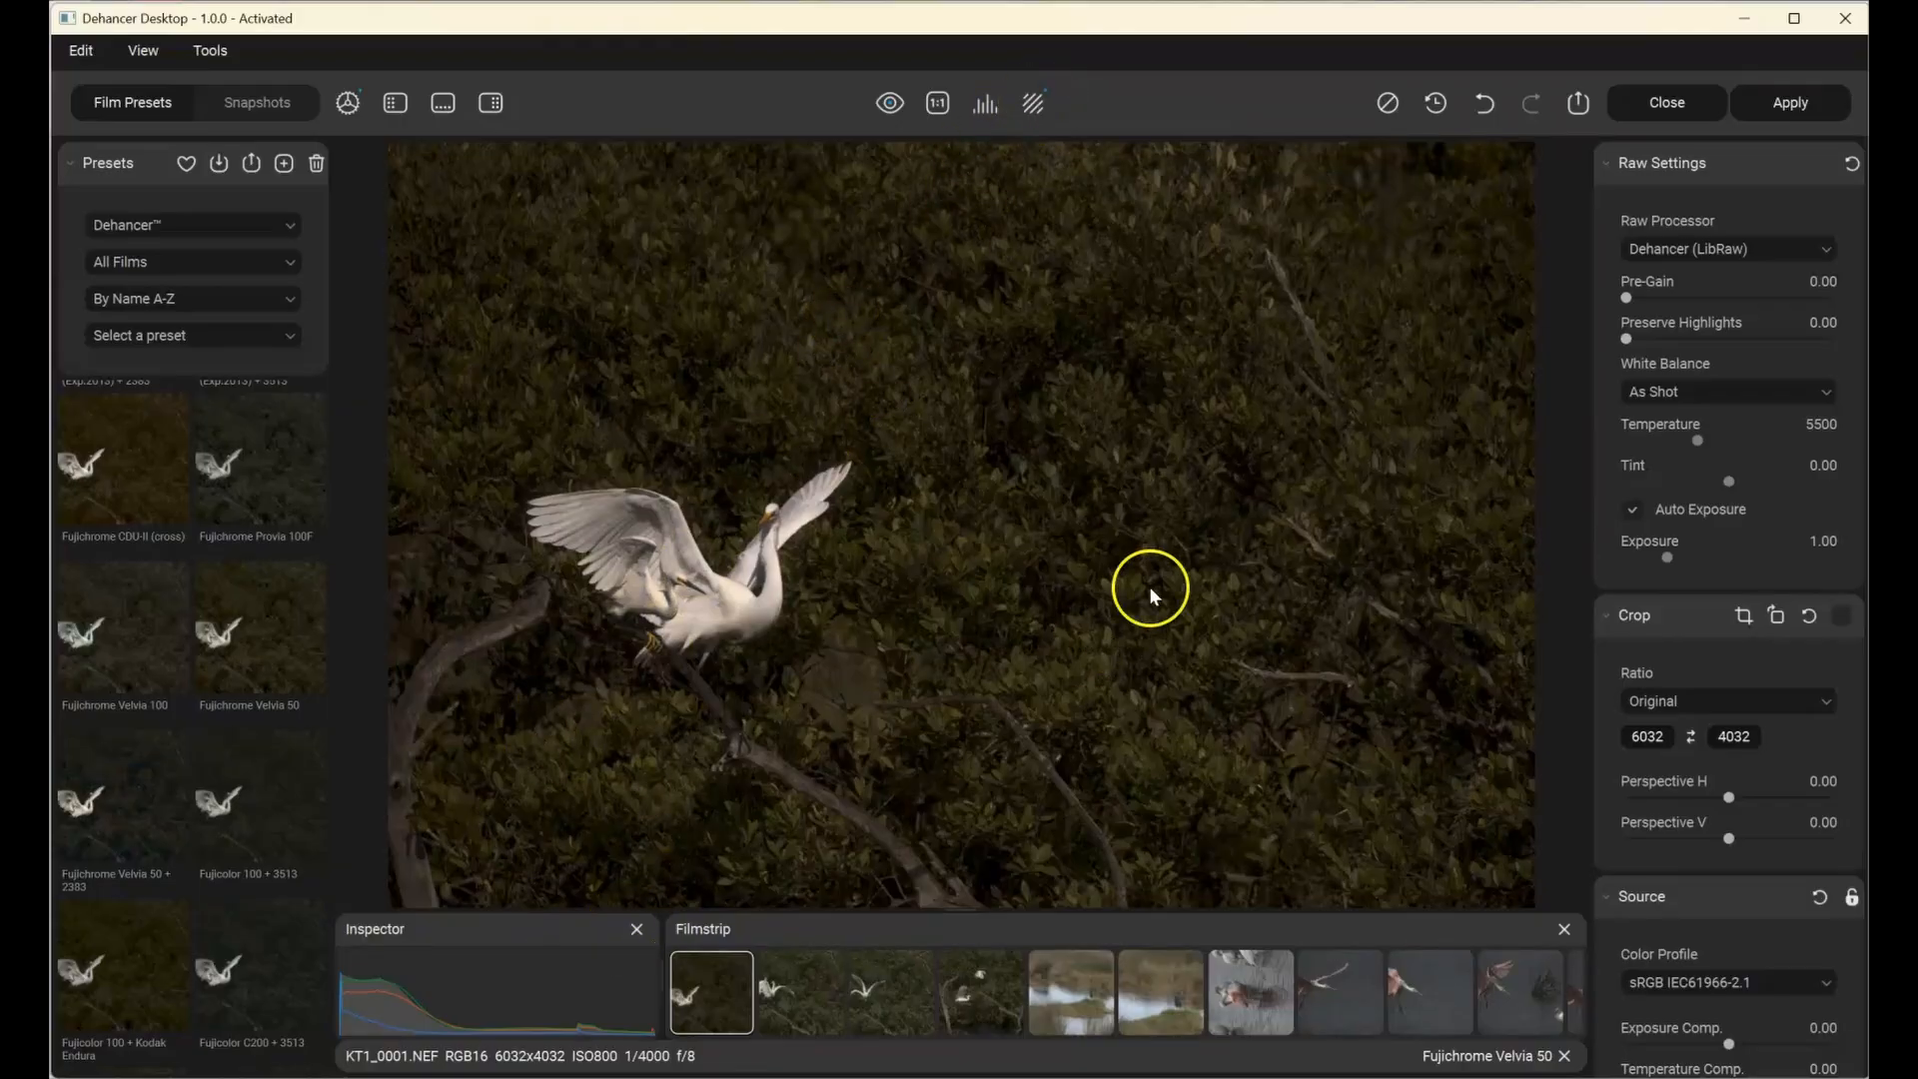
click(1035, 107)
click(1035, 107)
click(1101, 404)
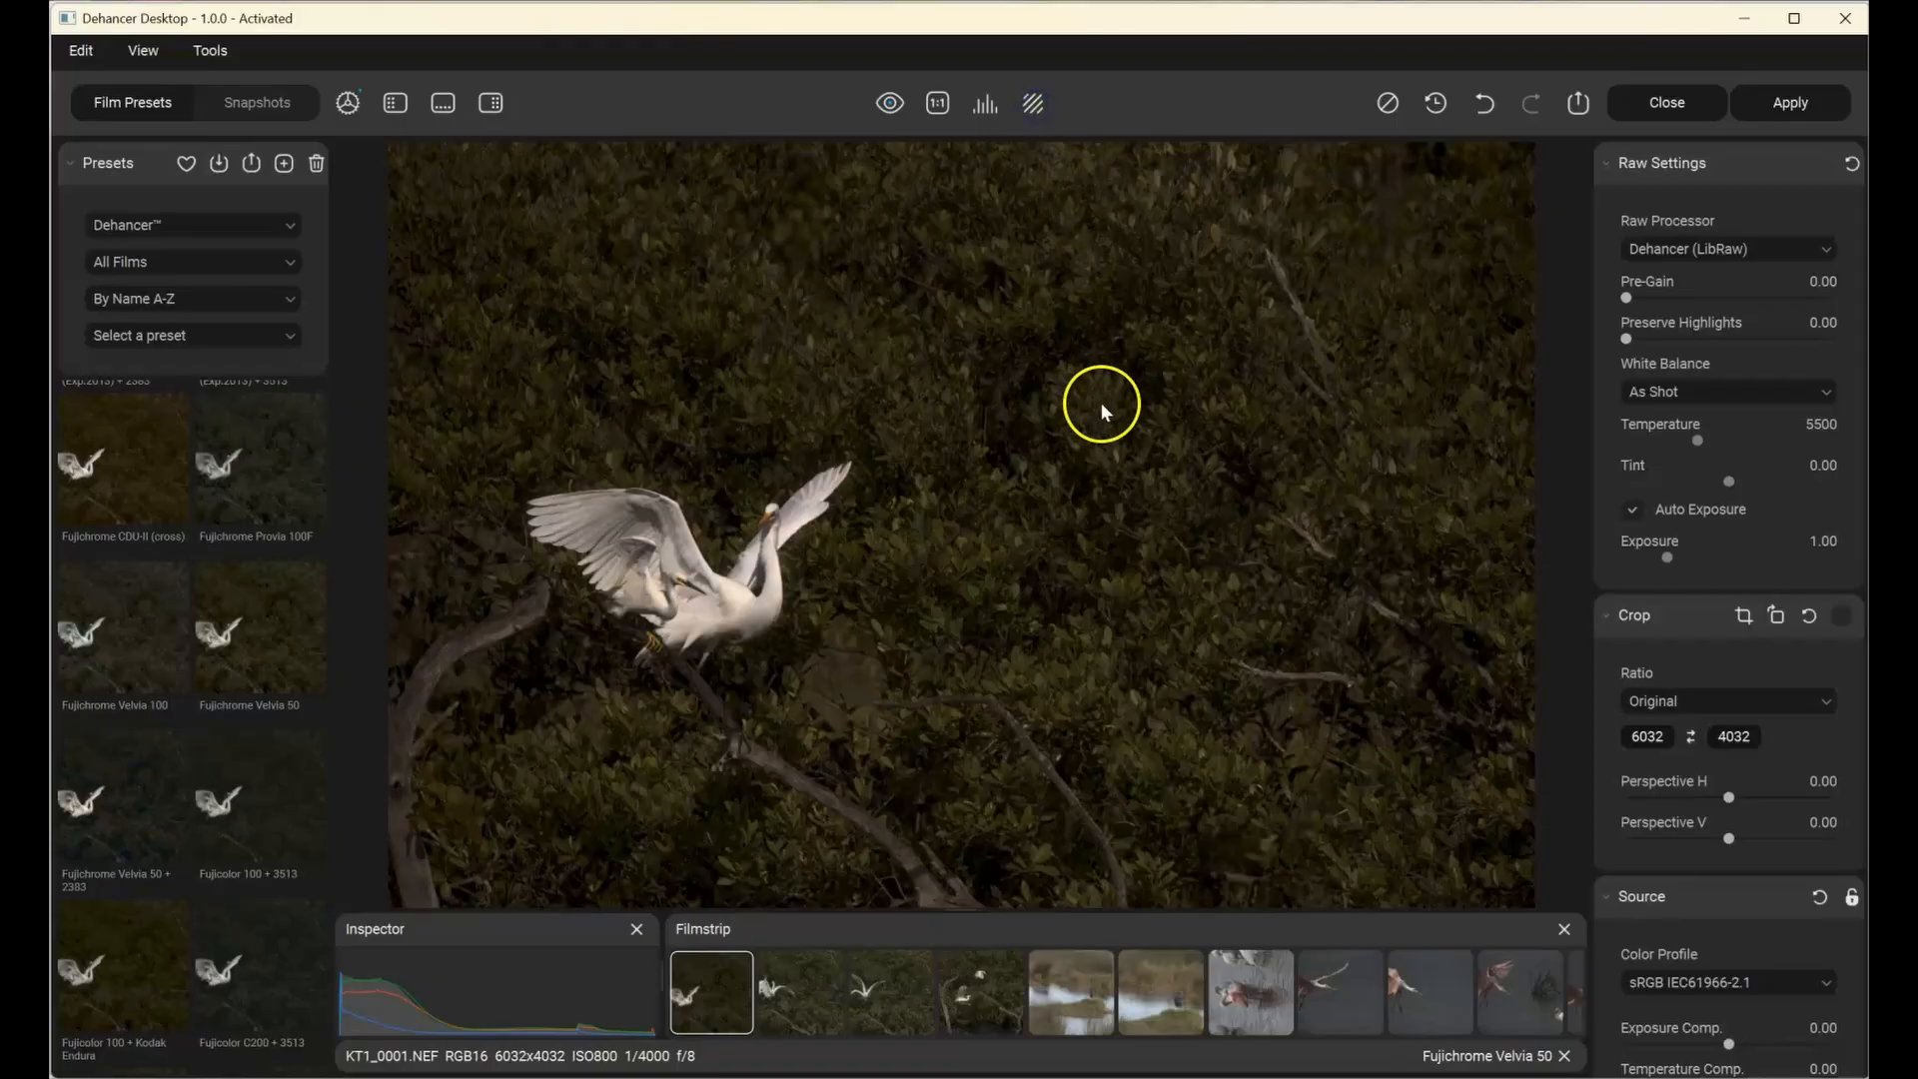
- Clear the film preset from KT1_0001.NEF and reapply Fujichrome Velvia 50
click(1389, 102)
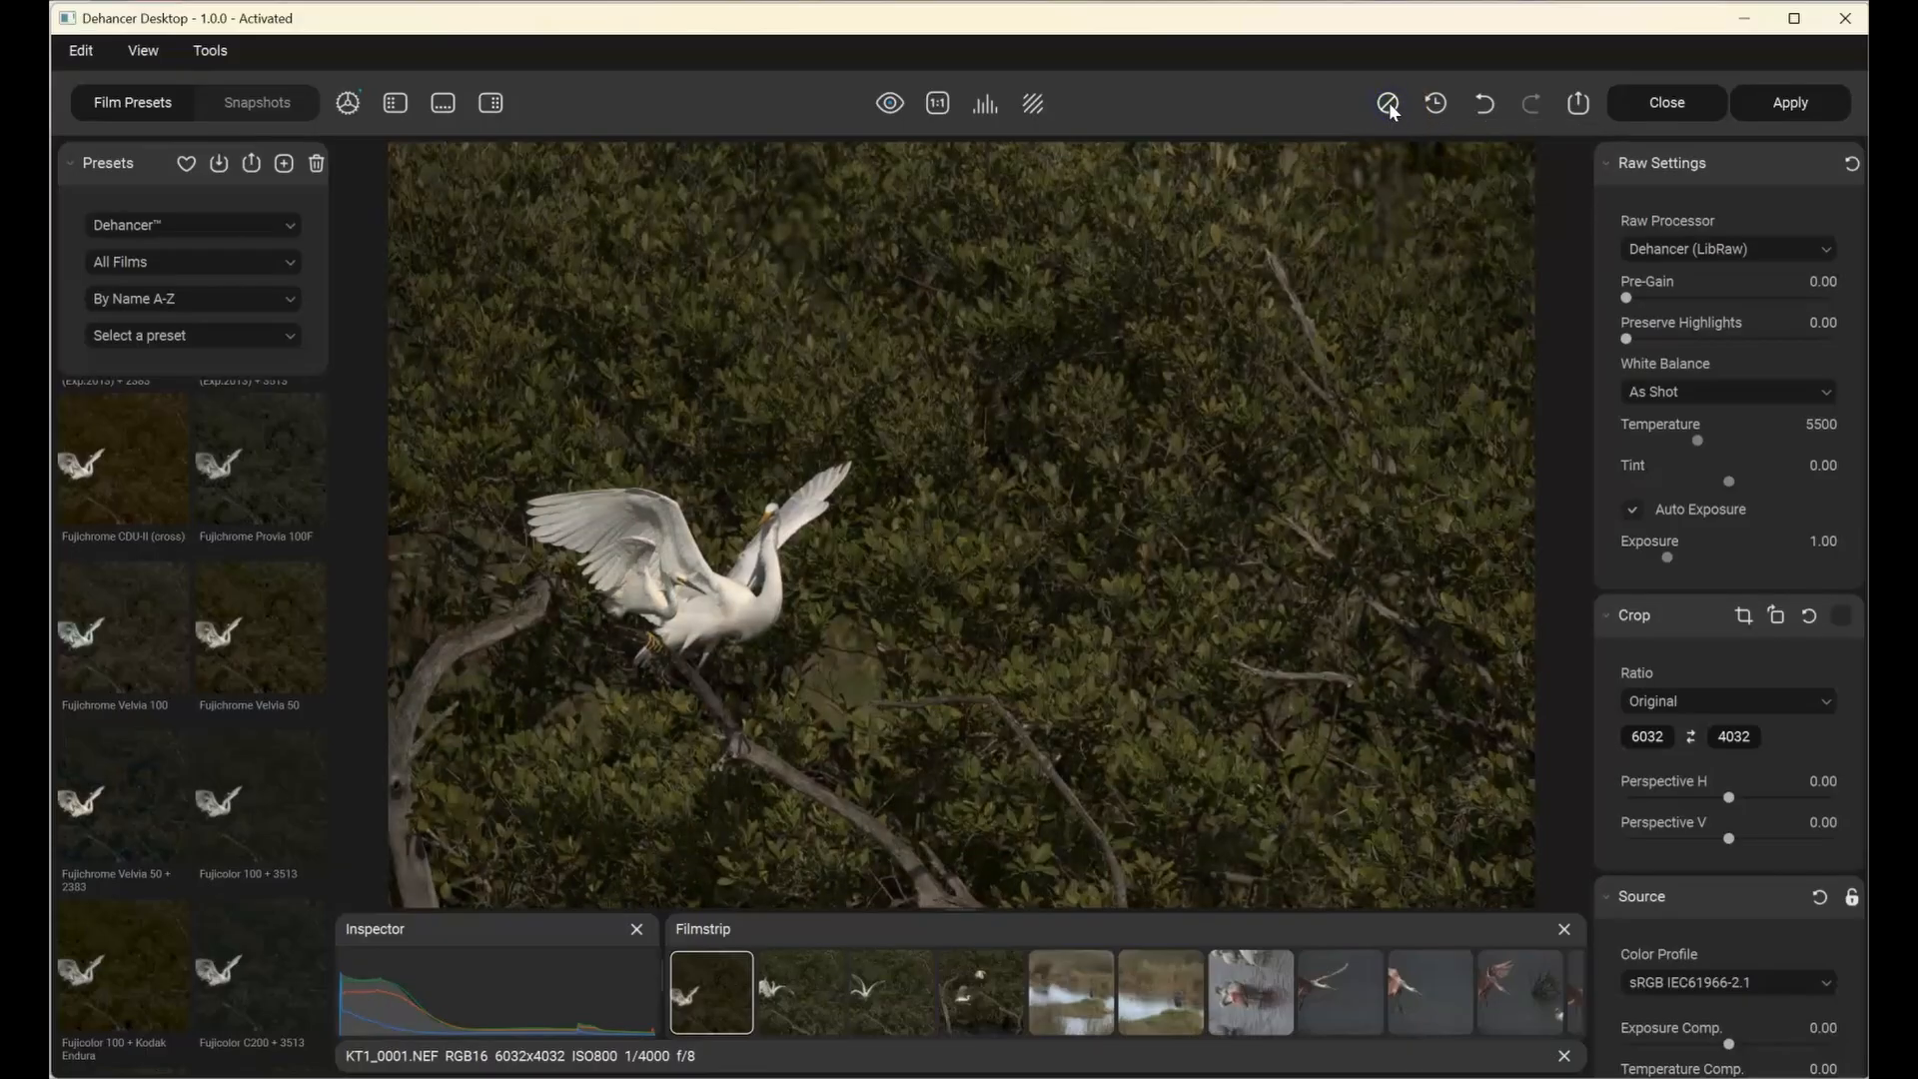
click(305, 654)
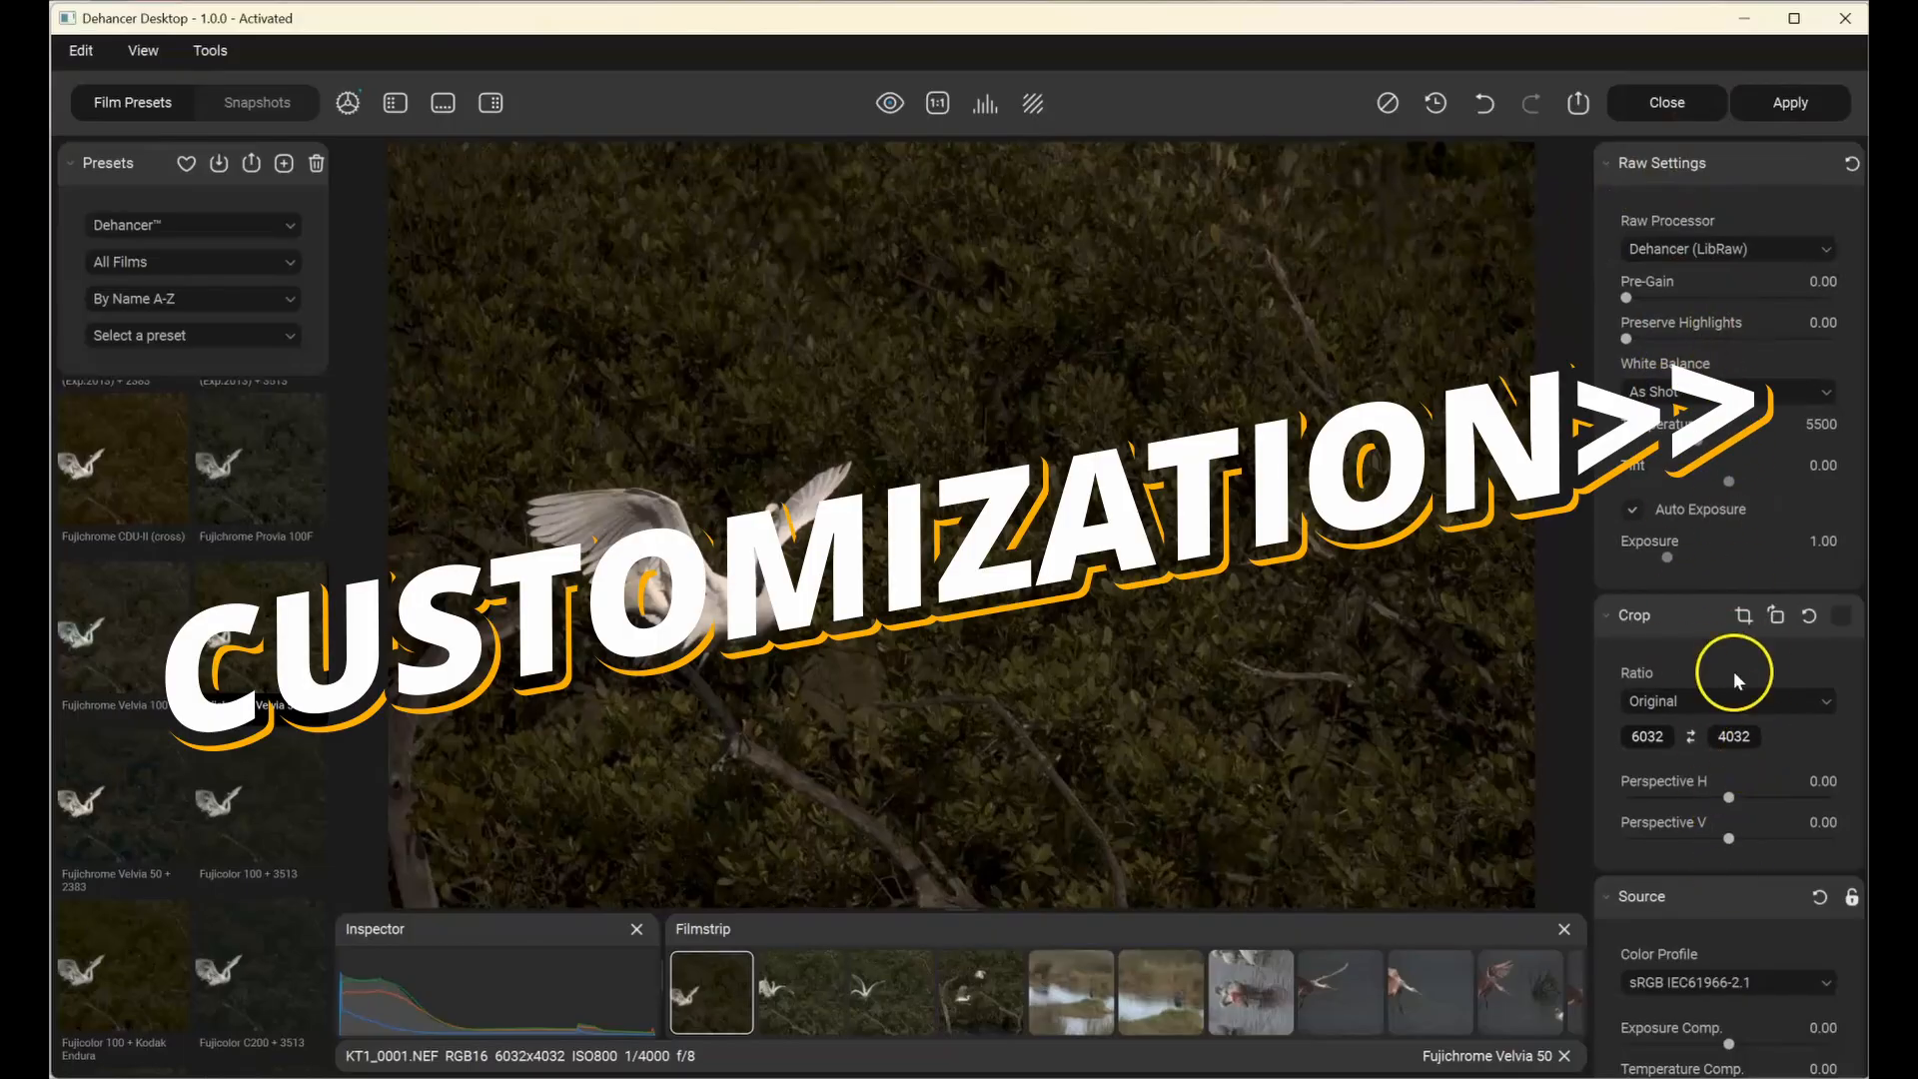
- Turn off Auto Exposure in the raw settings of KT1_0001.NEF and set its exposure to 2.98
click(1633, 509)
drag(1667, 557, 1776, 557)
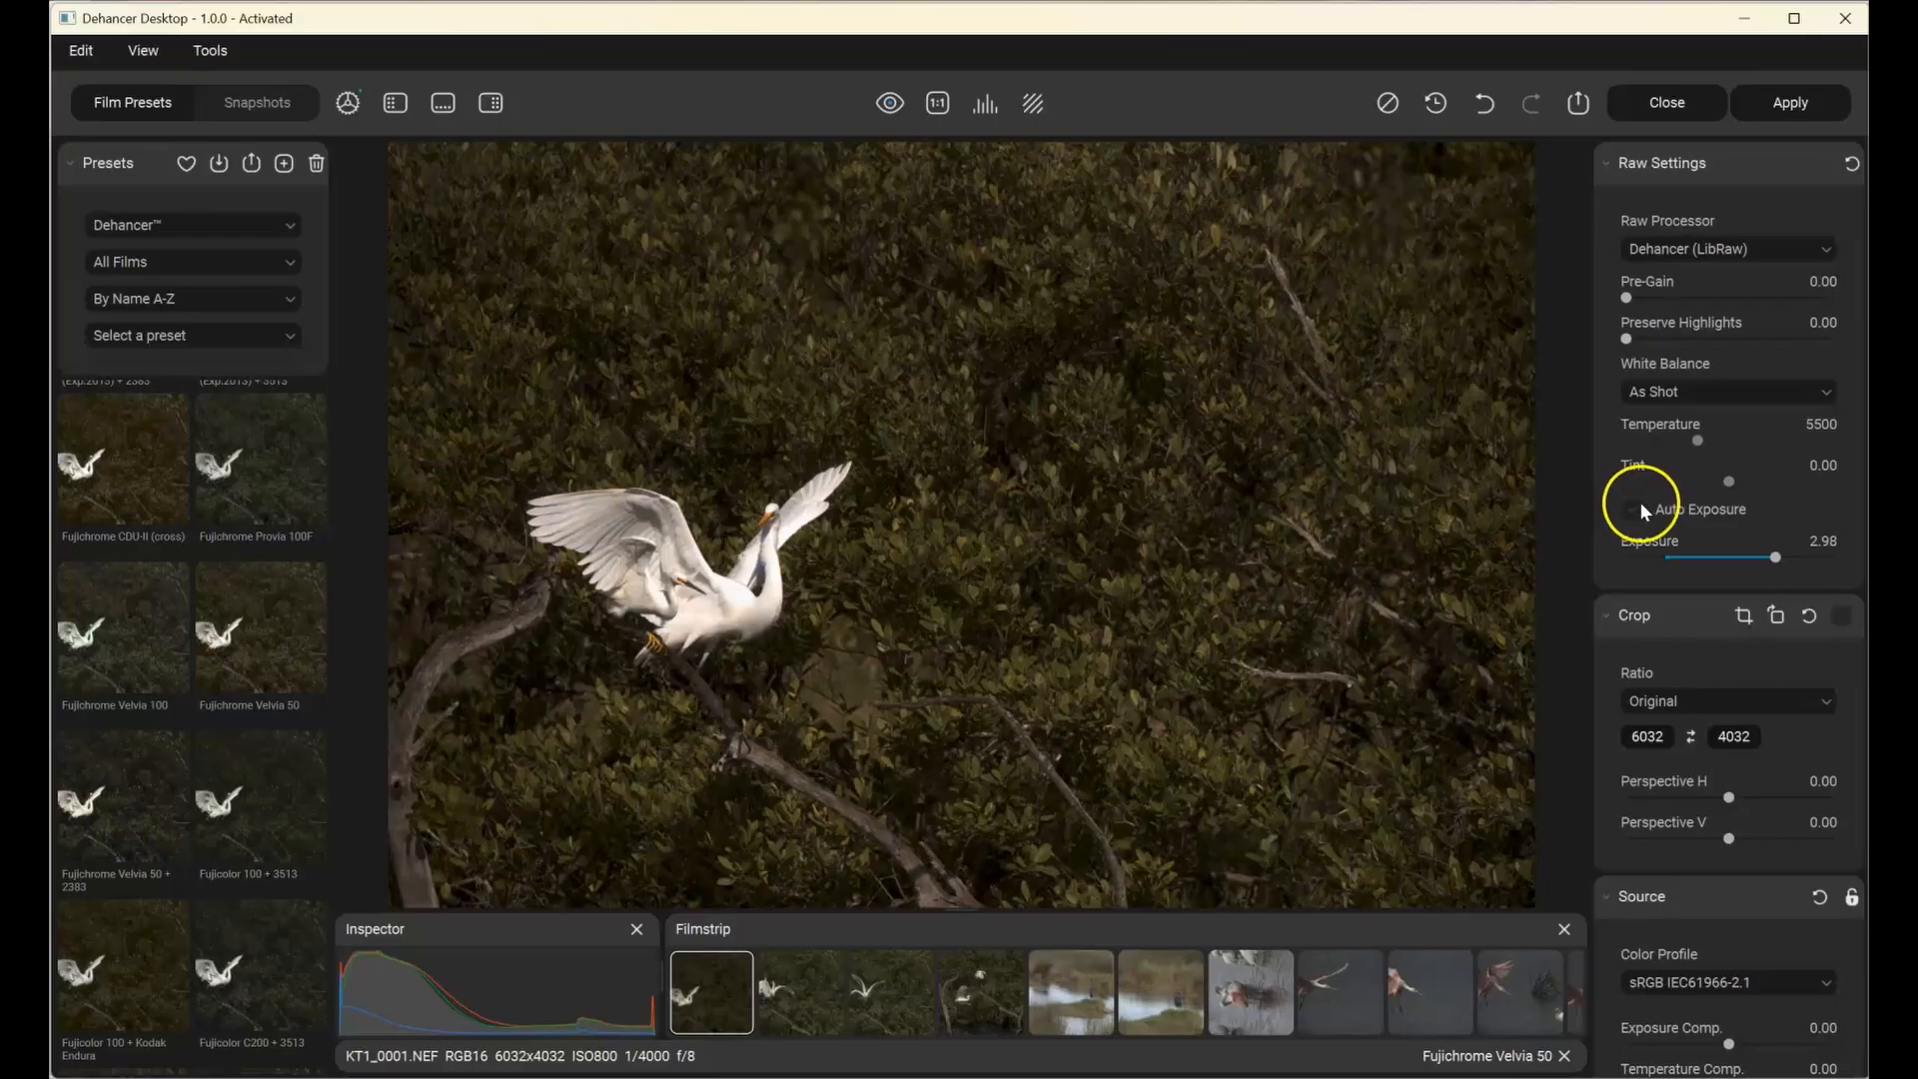
- Look through the adjustment settings from Source and Film Profile down through Expand, Print and Film Grain
scroll(1724, 496, down, 5)
scroll(1725, 495, down, 6)
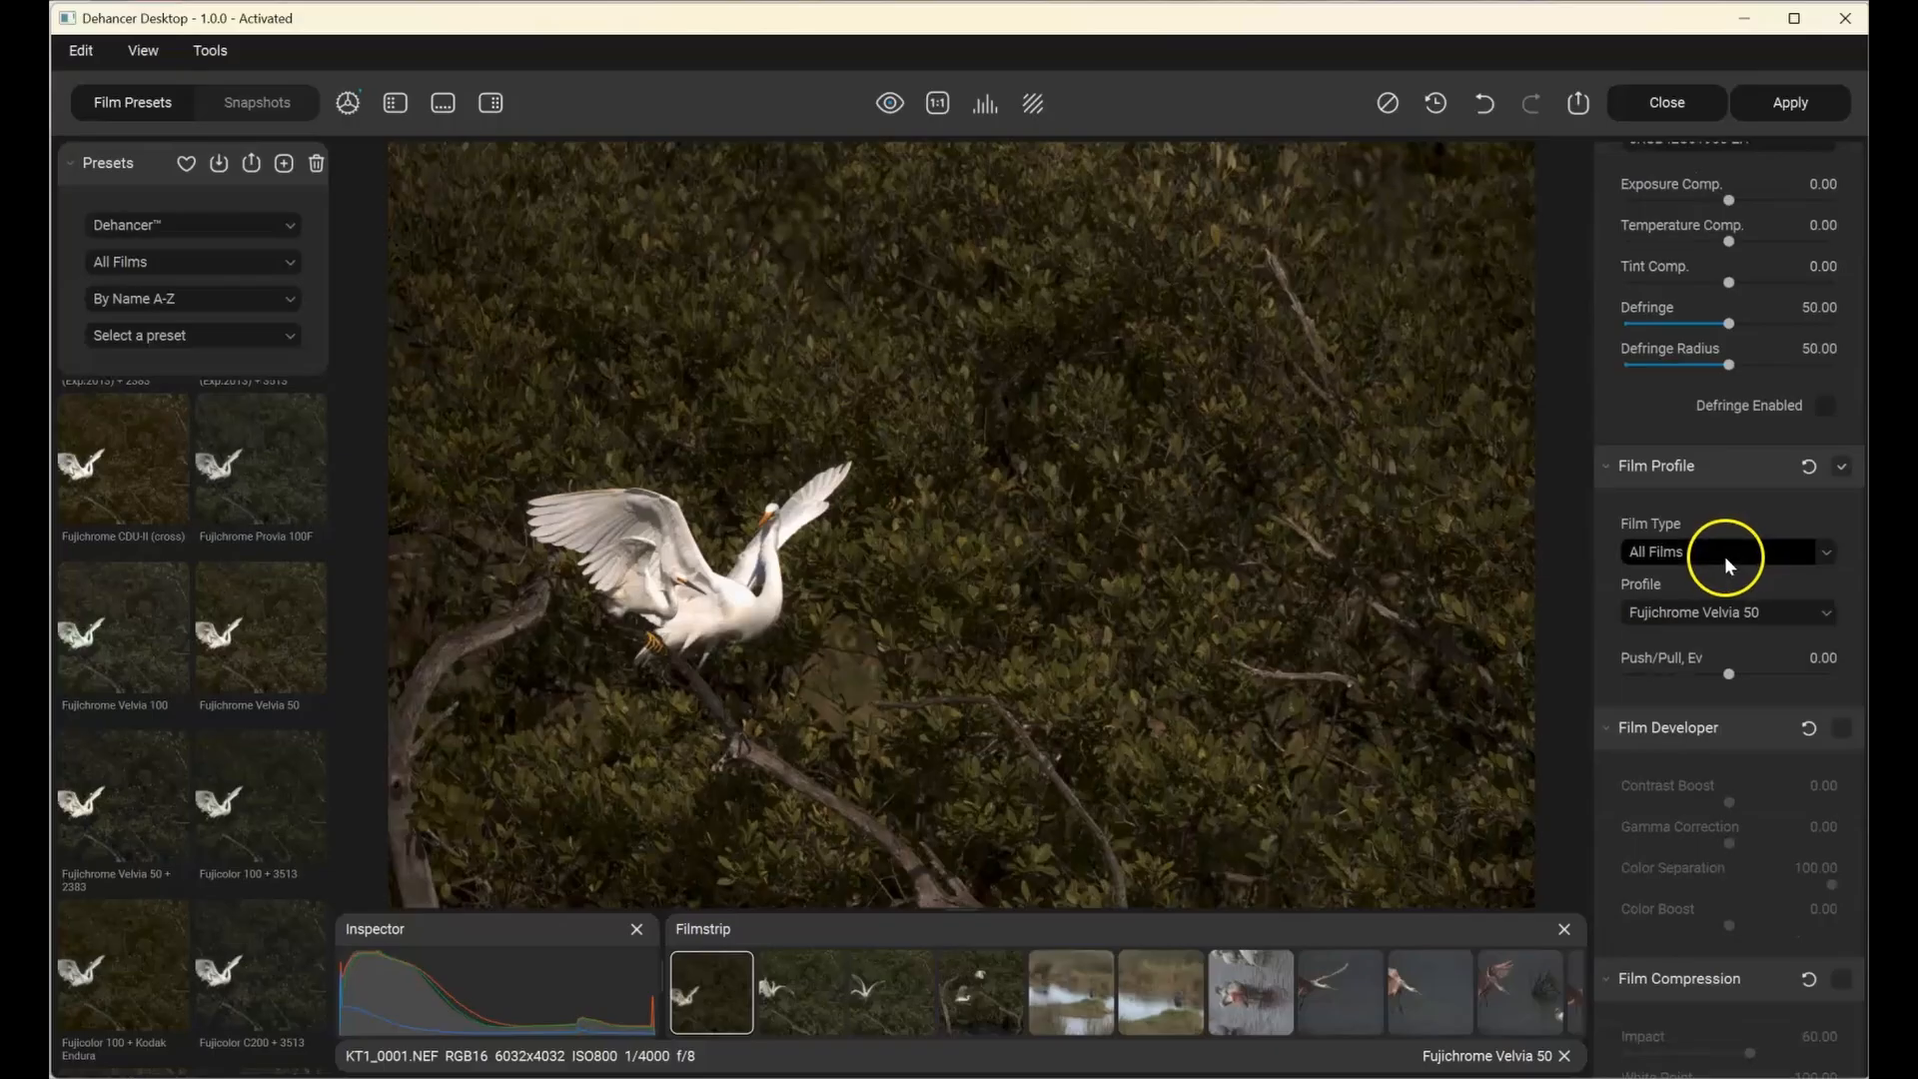
scroll(1726, 514, down, 1)
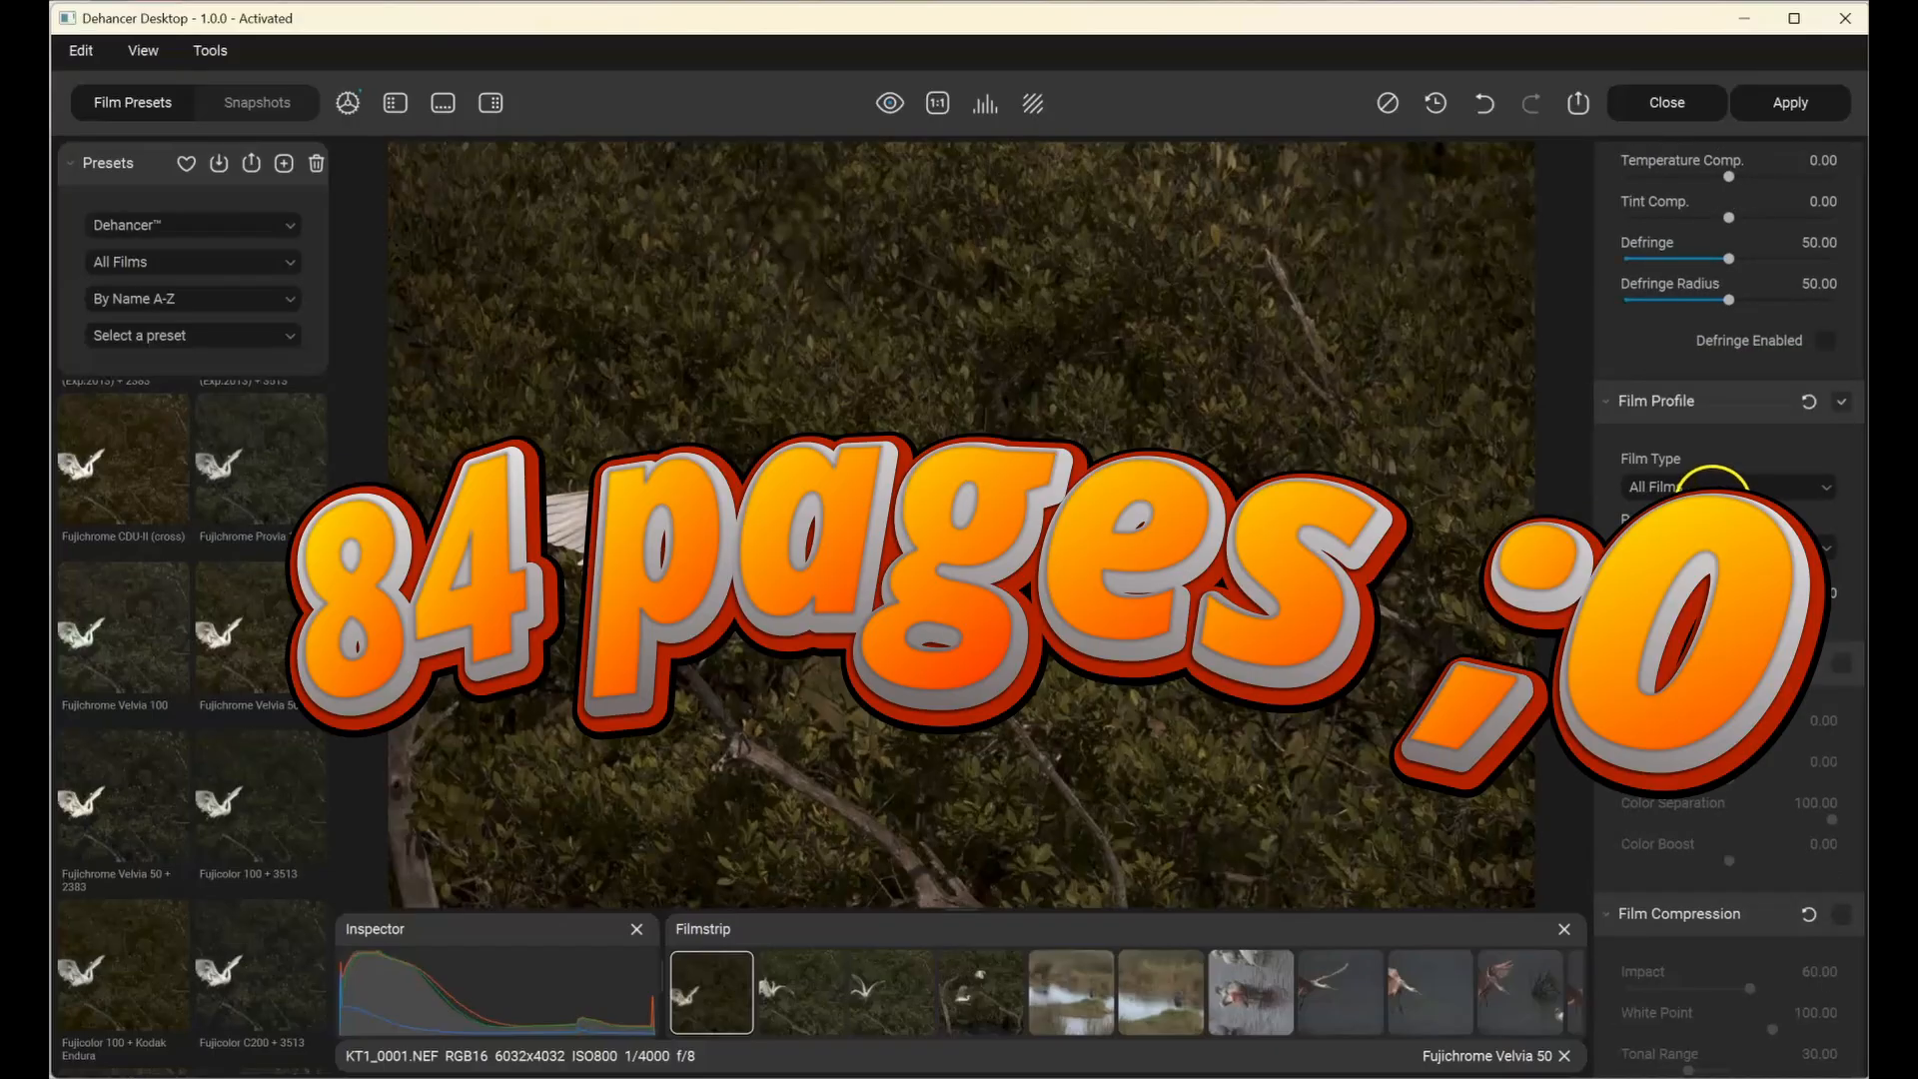
scroll(1712, 479, down, 4)
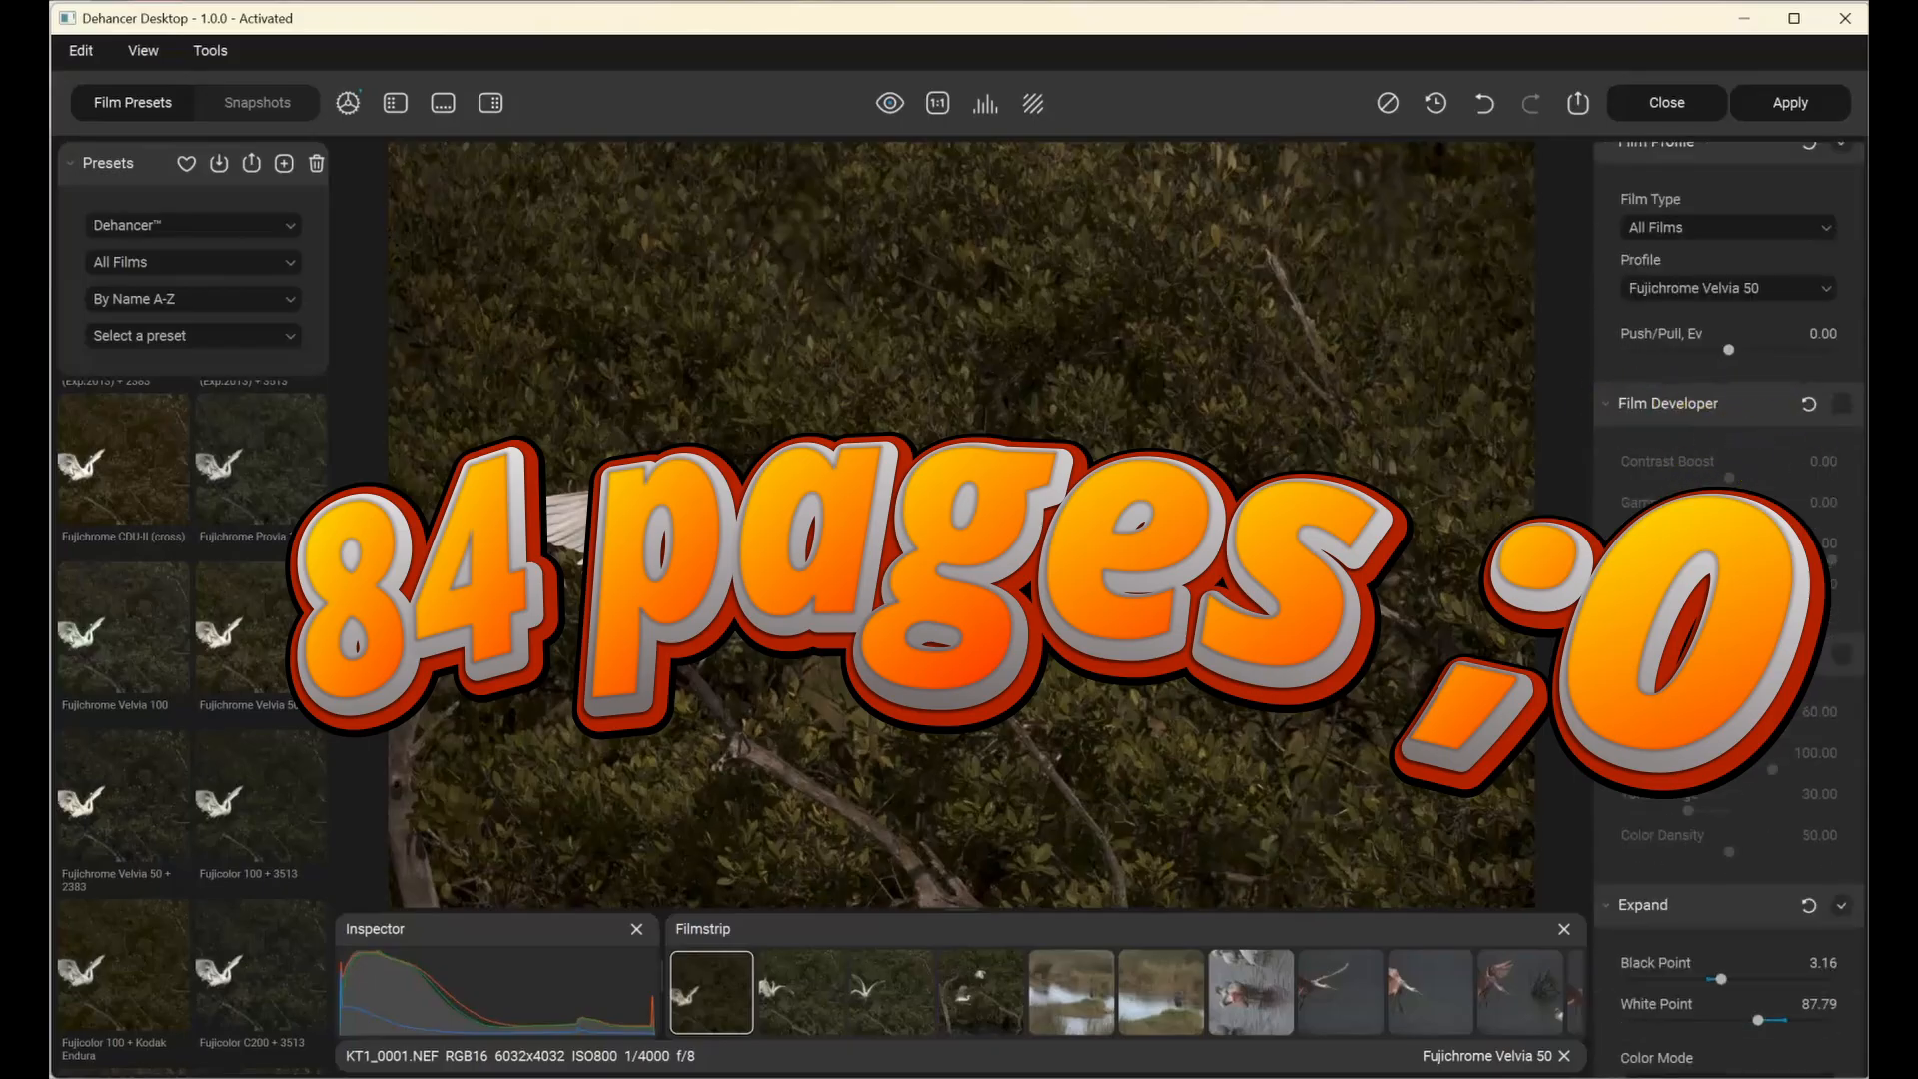
scroll(1728, 609, down, 2)
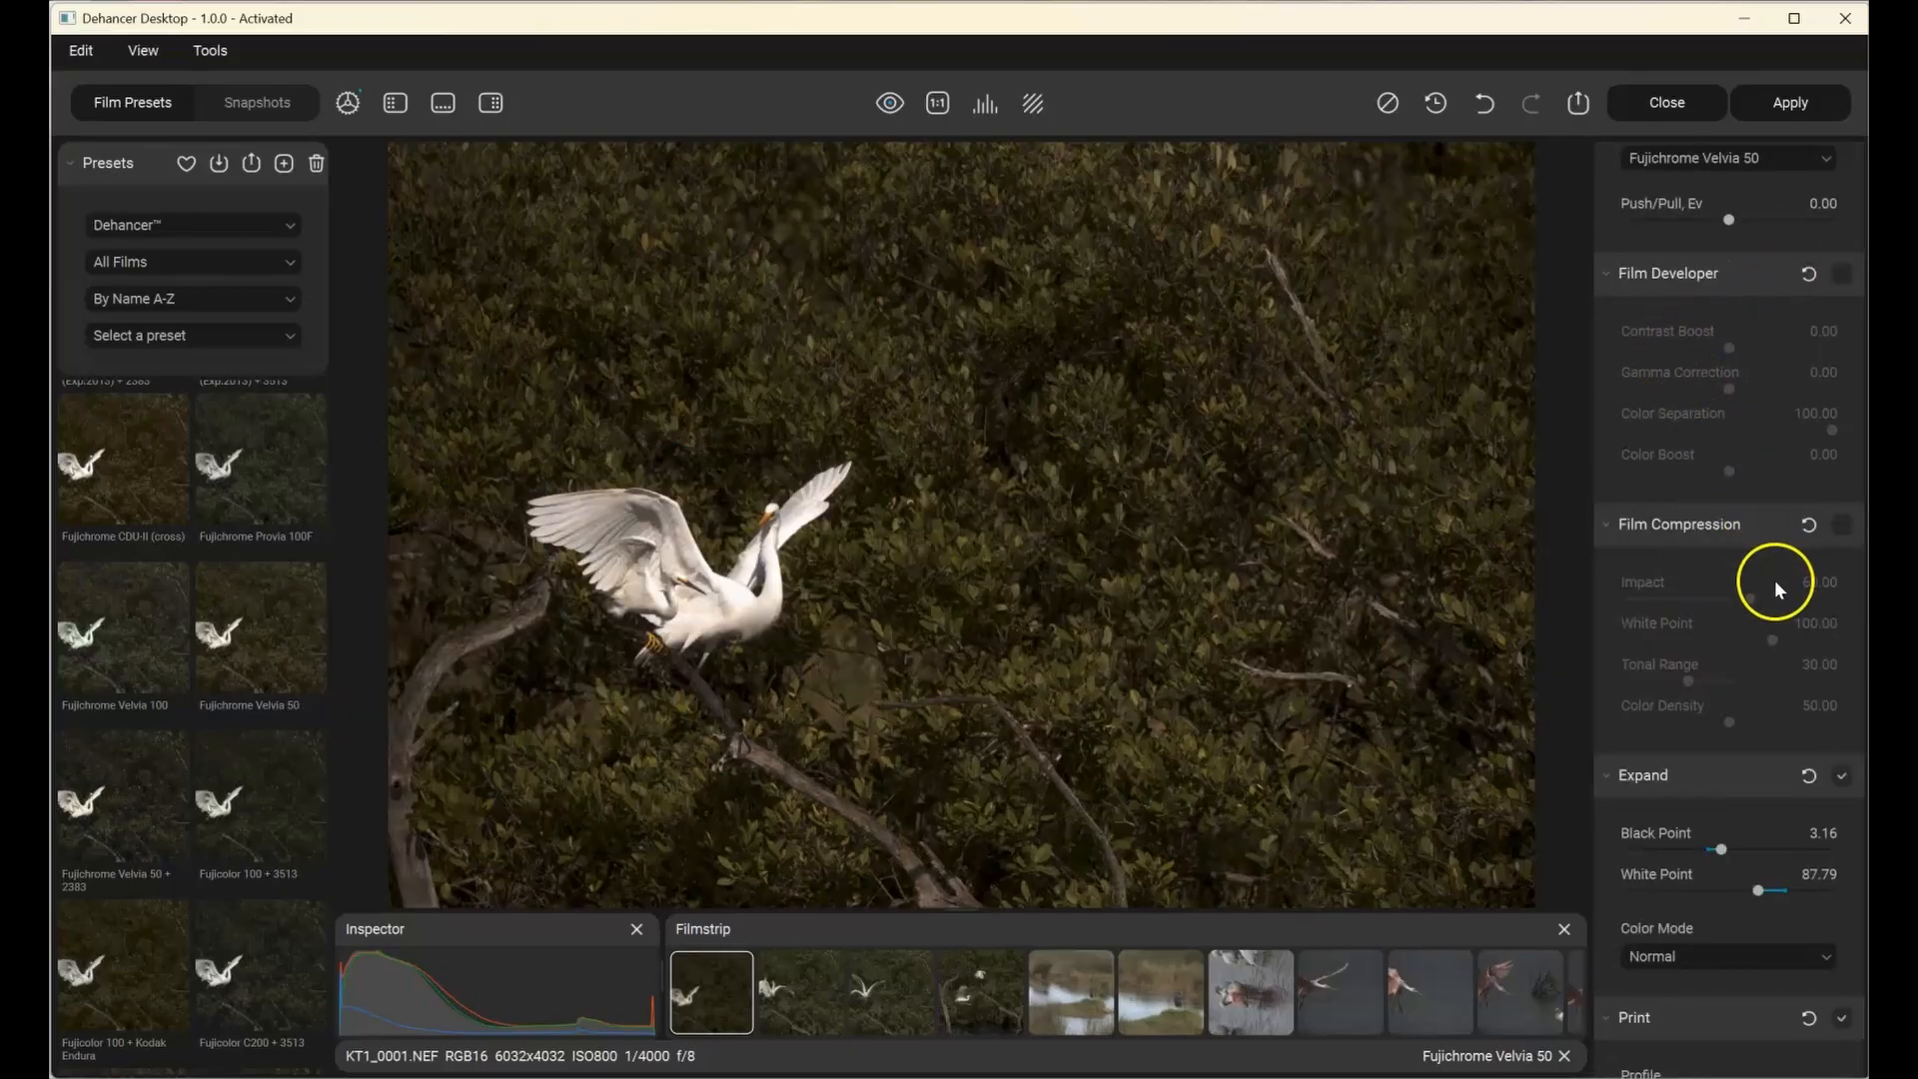
scroll(1774, 571, down, 1)
scroll(1774, 571, down, 2)
scroll(1771, 584, down, 9)
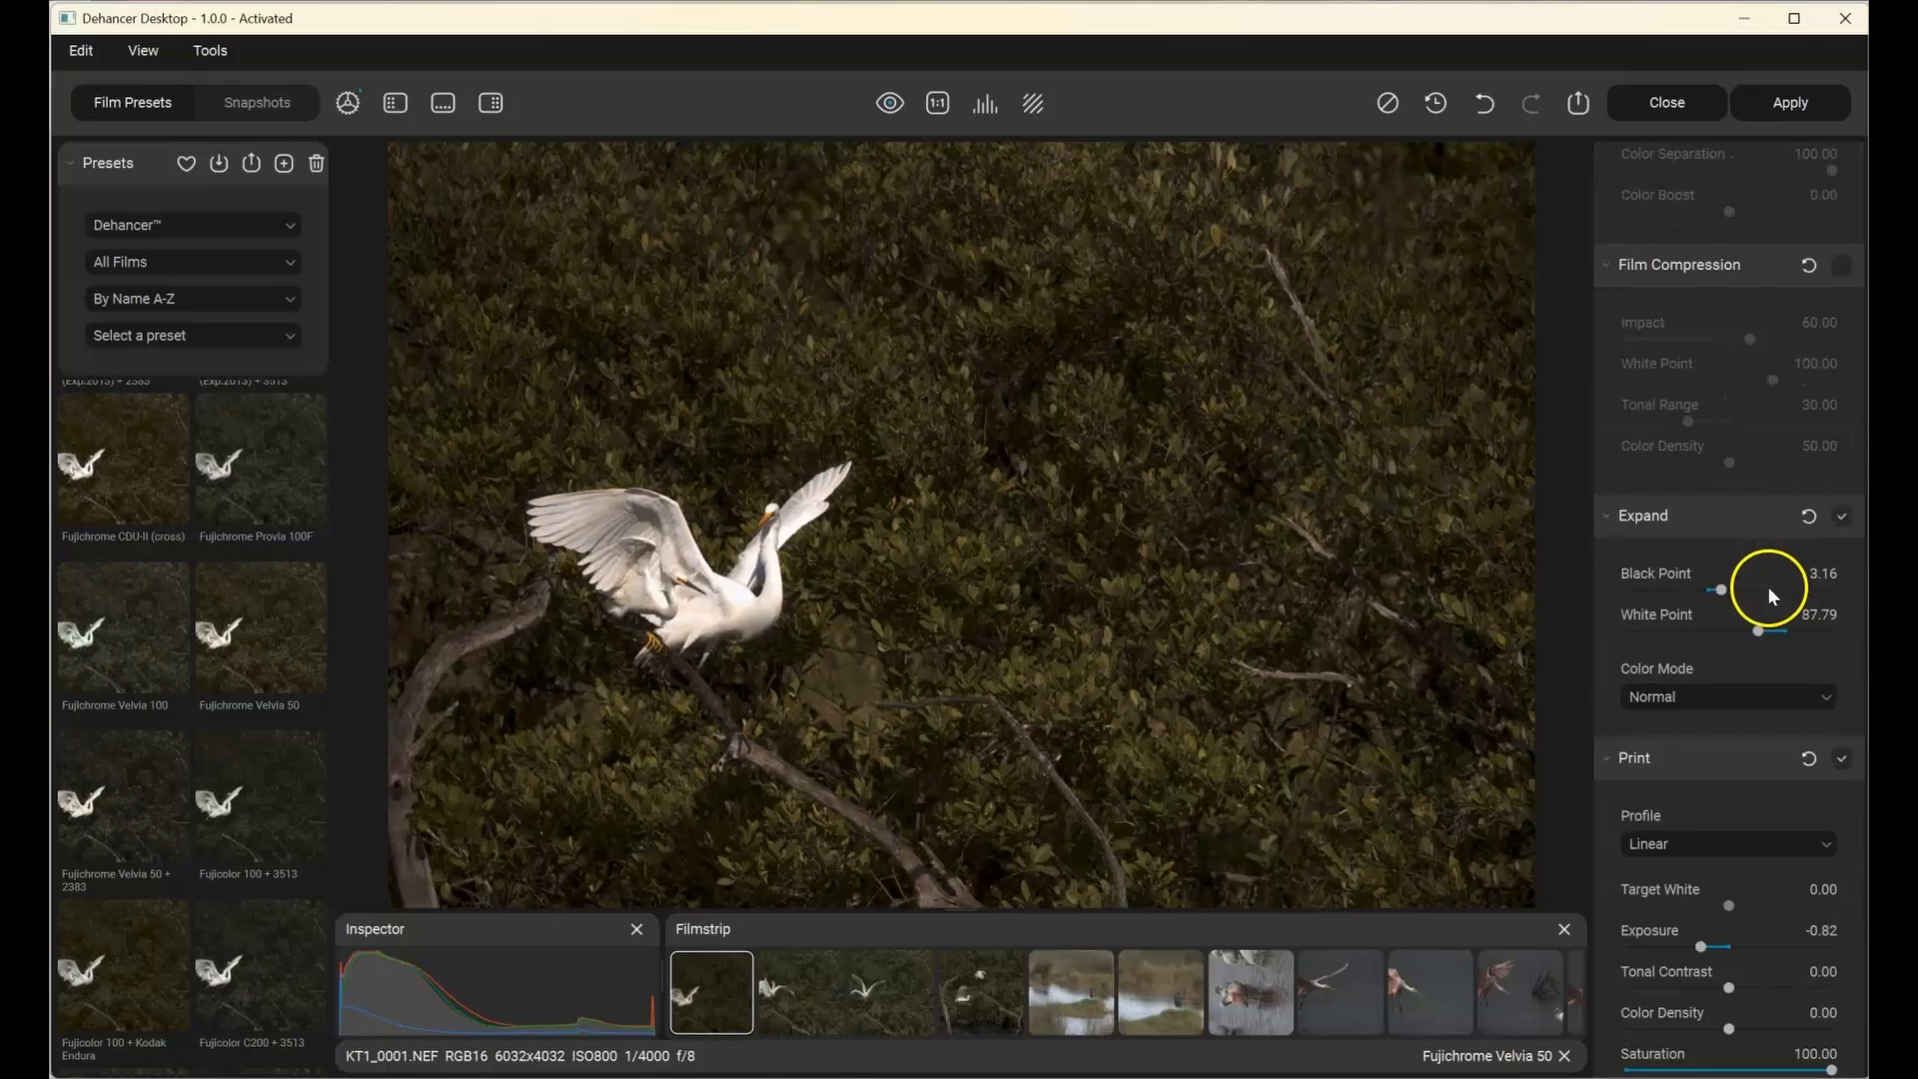
scroll(1760, 608, down, 8)
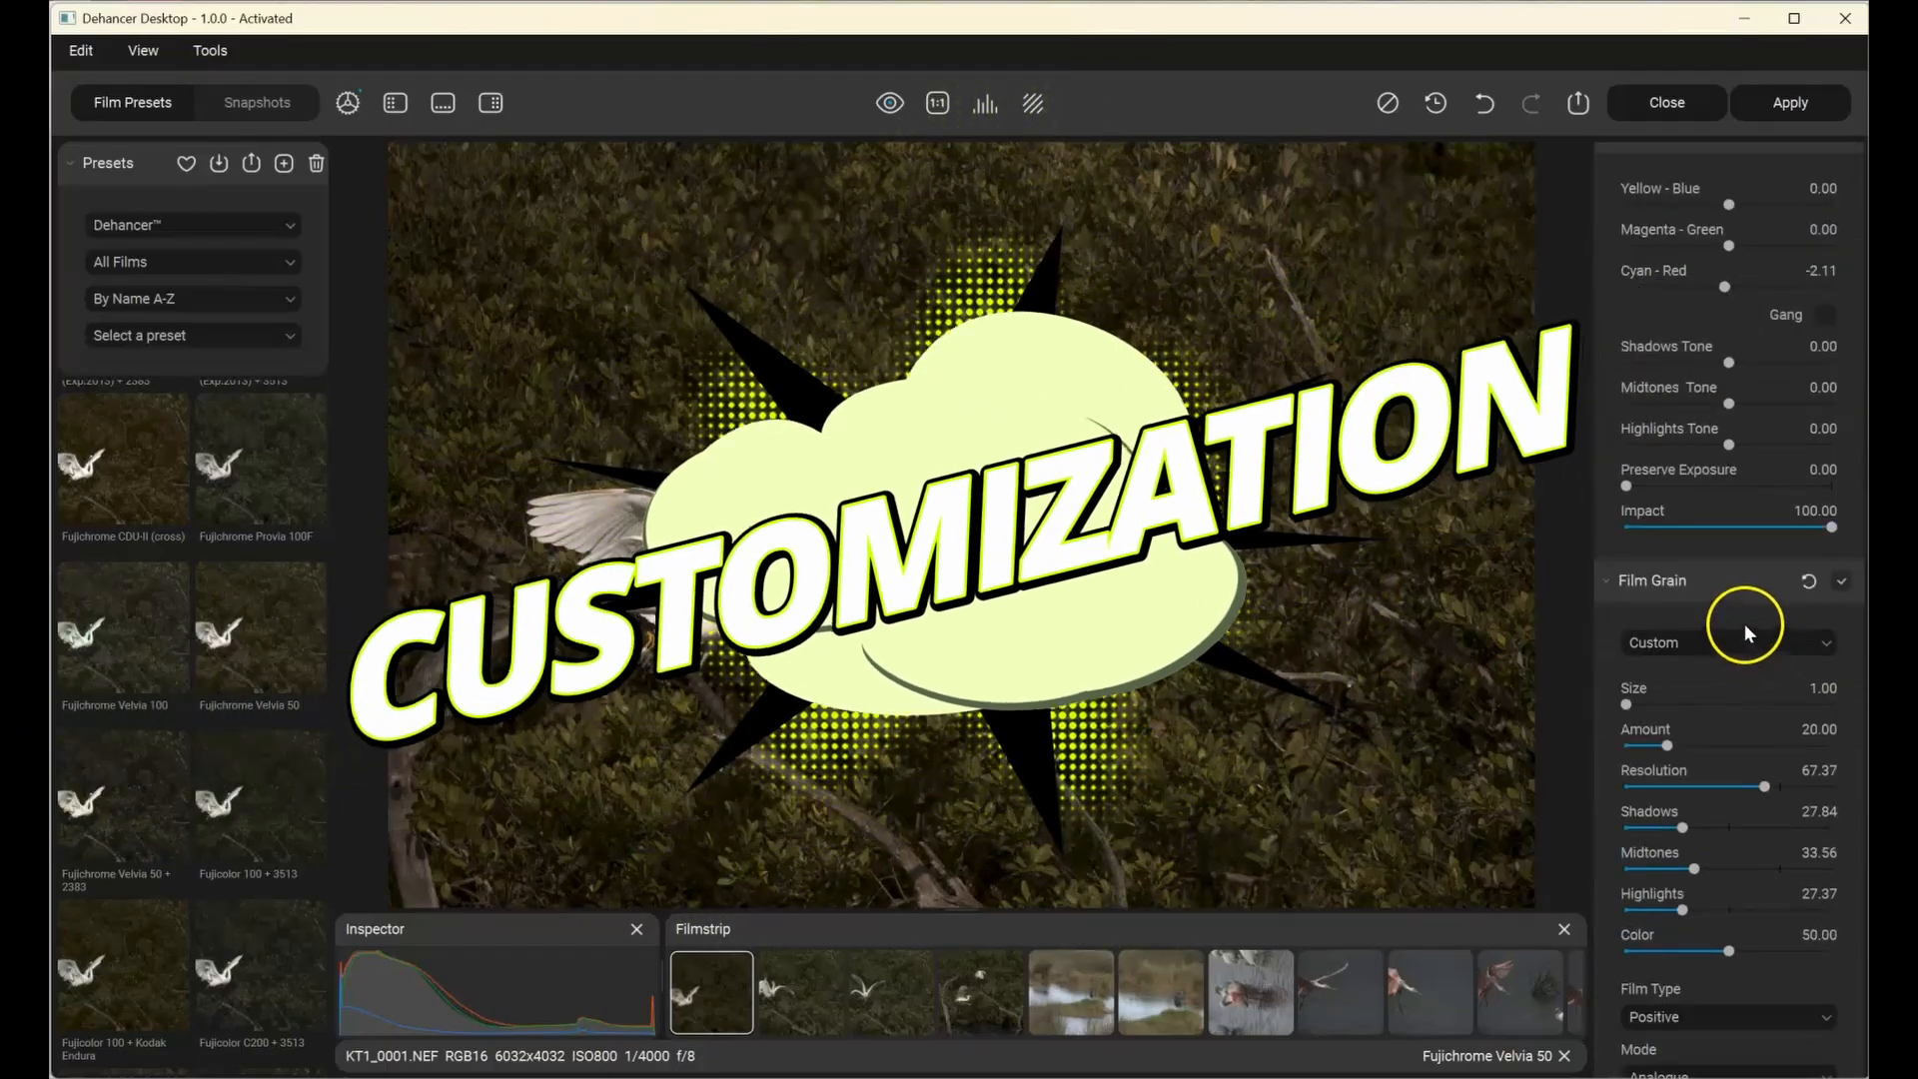
scroll(1744, 627, down, 2)
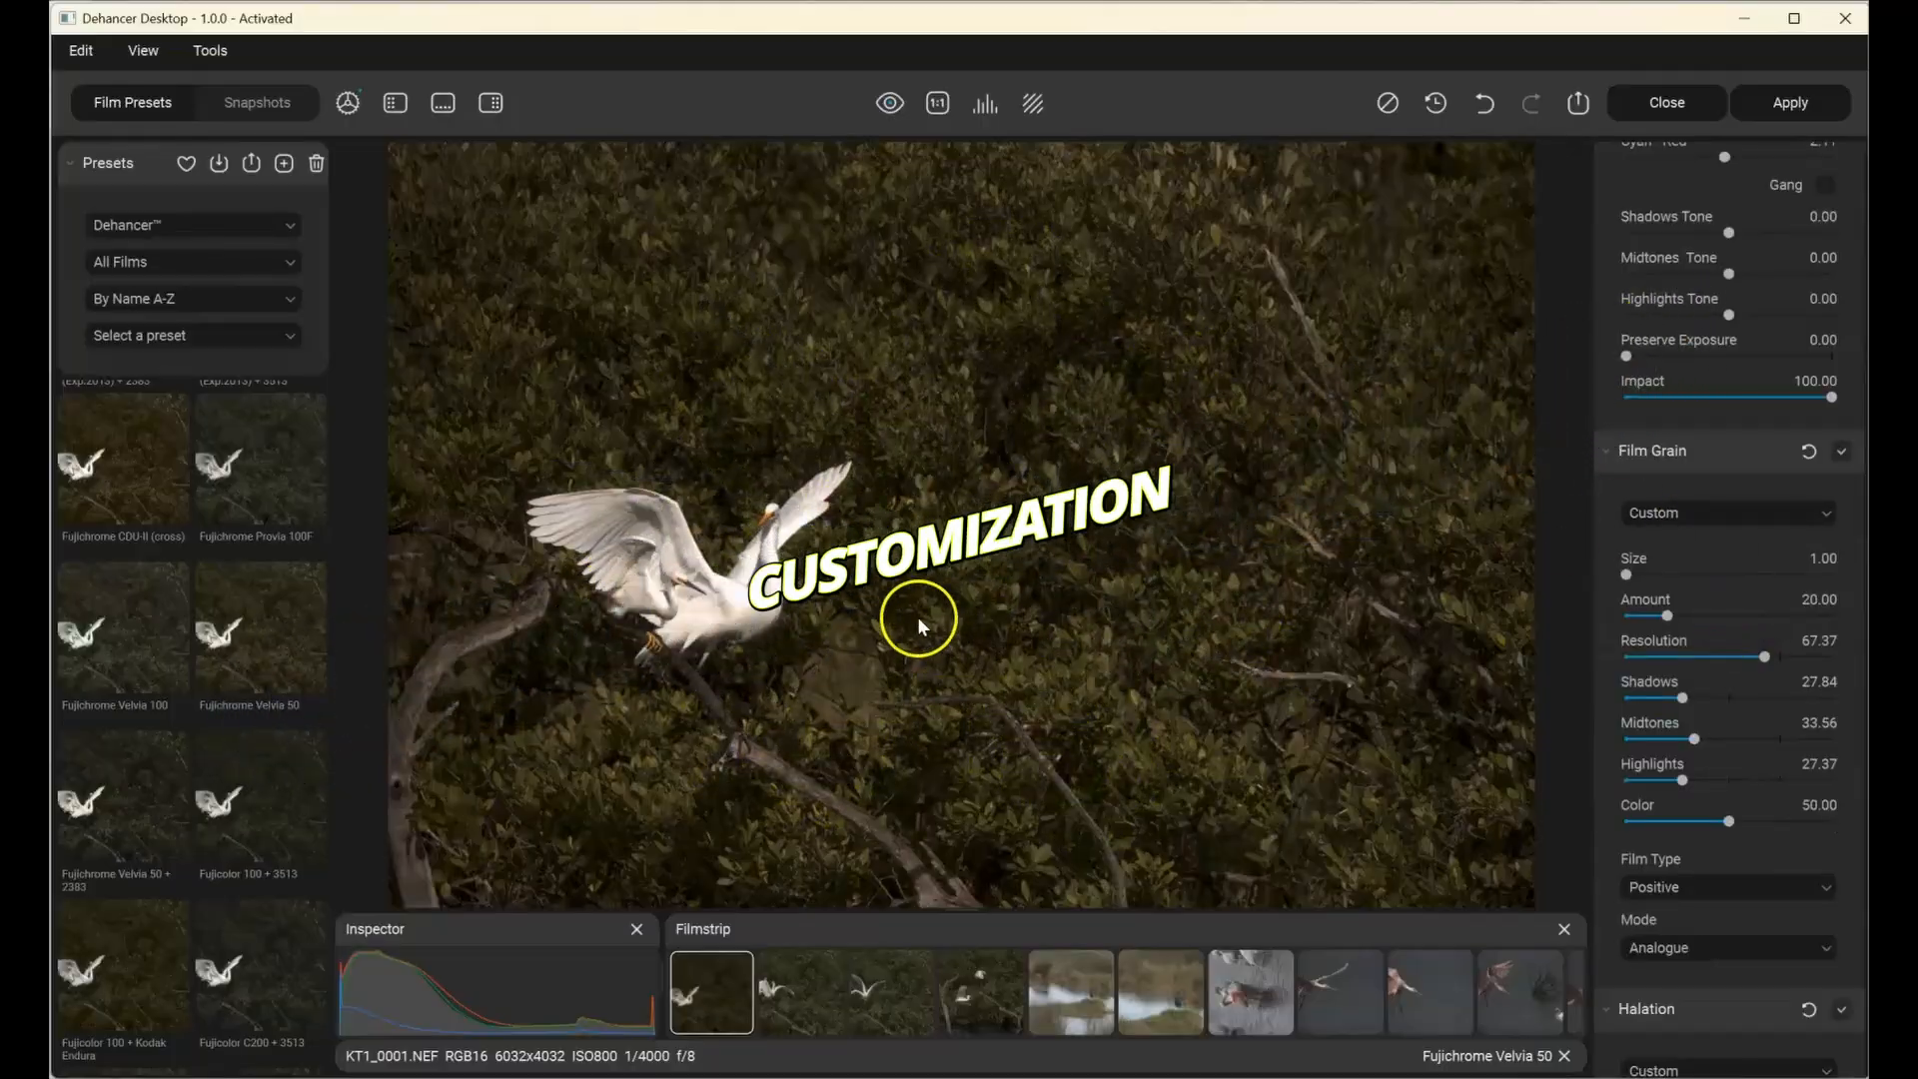
- Zoom the egret photo to 1:1 and try a strong film grain with size 40.83 and amount 69.30
click(942, 103)
drag(1429, 699, 1187, 593)
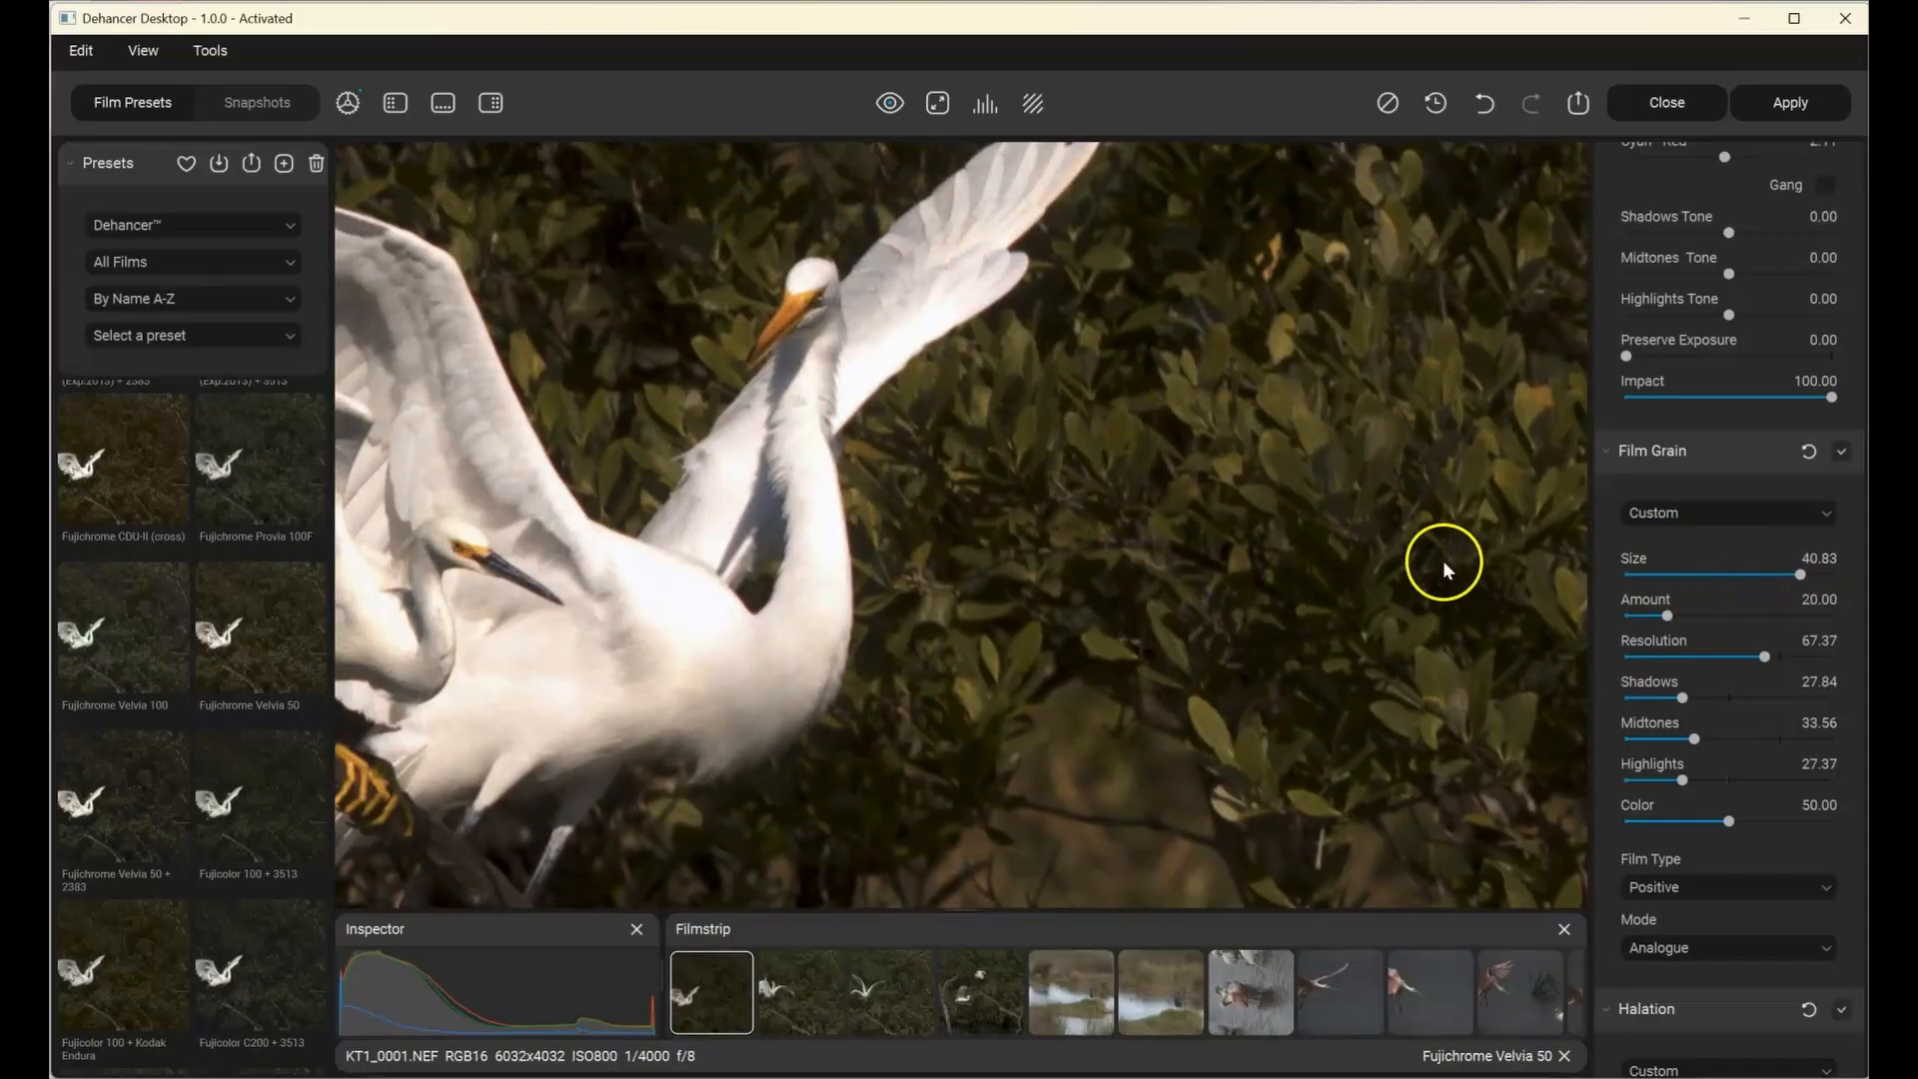
click(1770, 615)
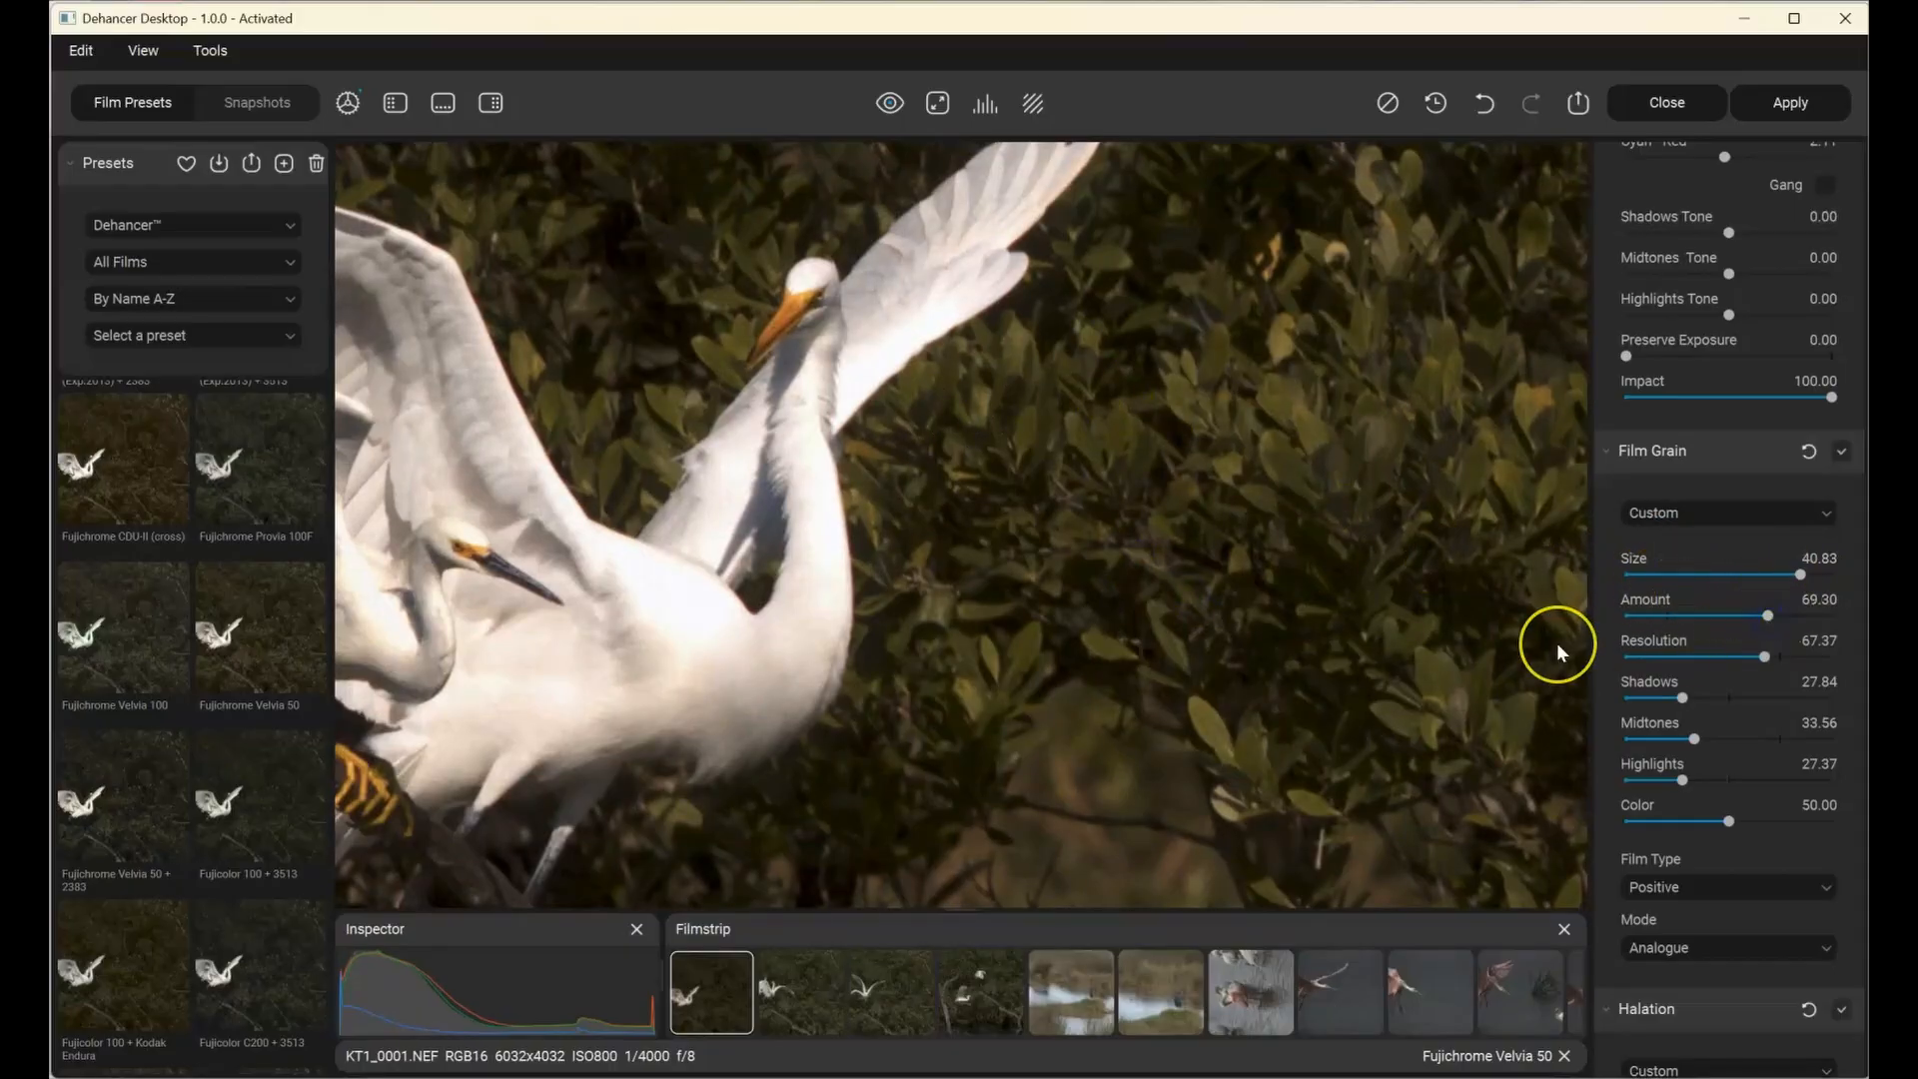
click(1329, 616)
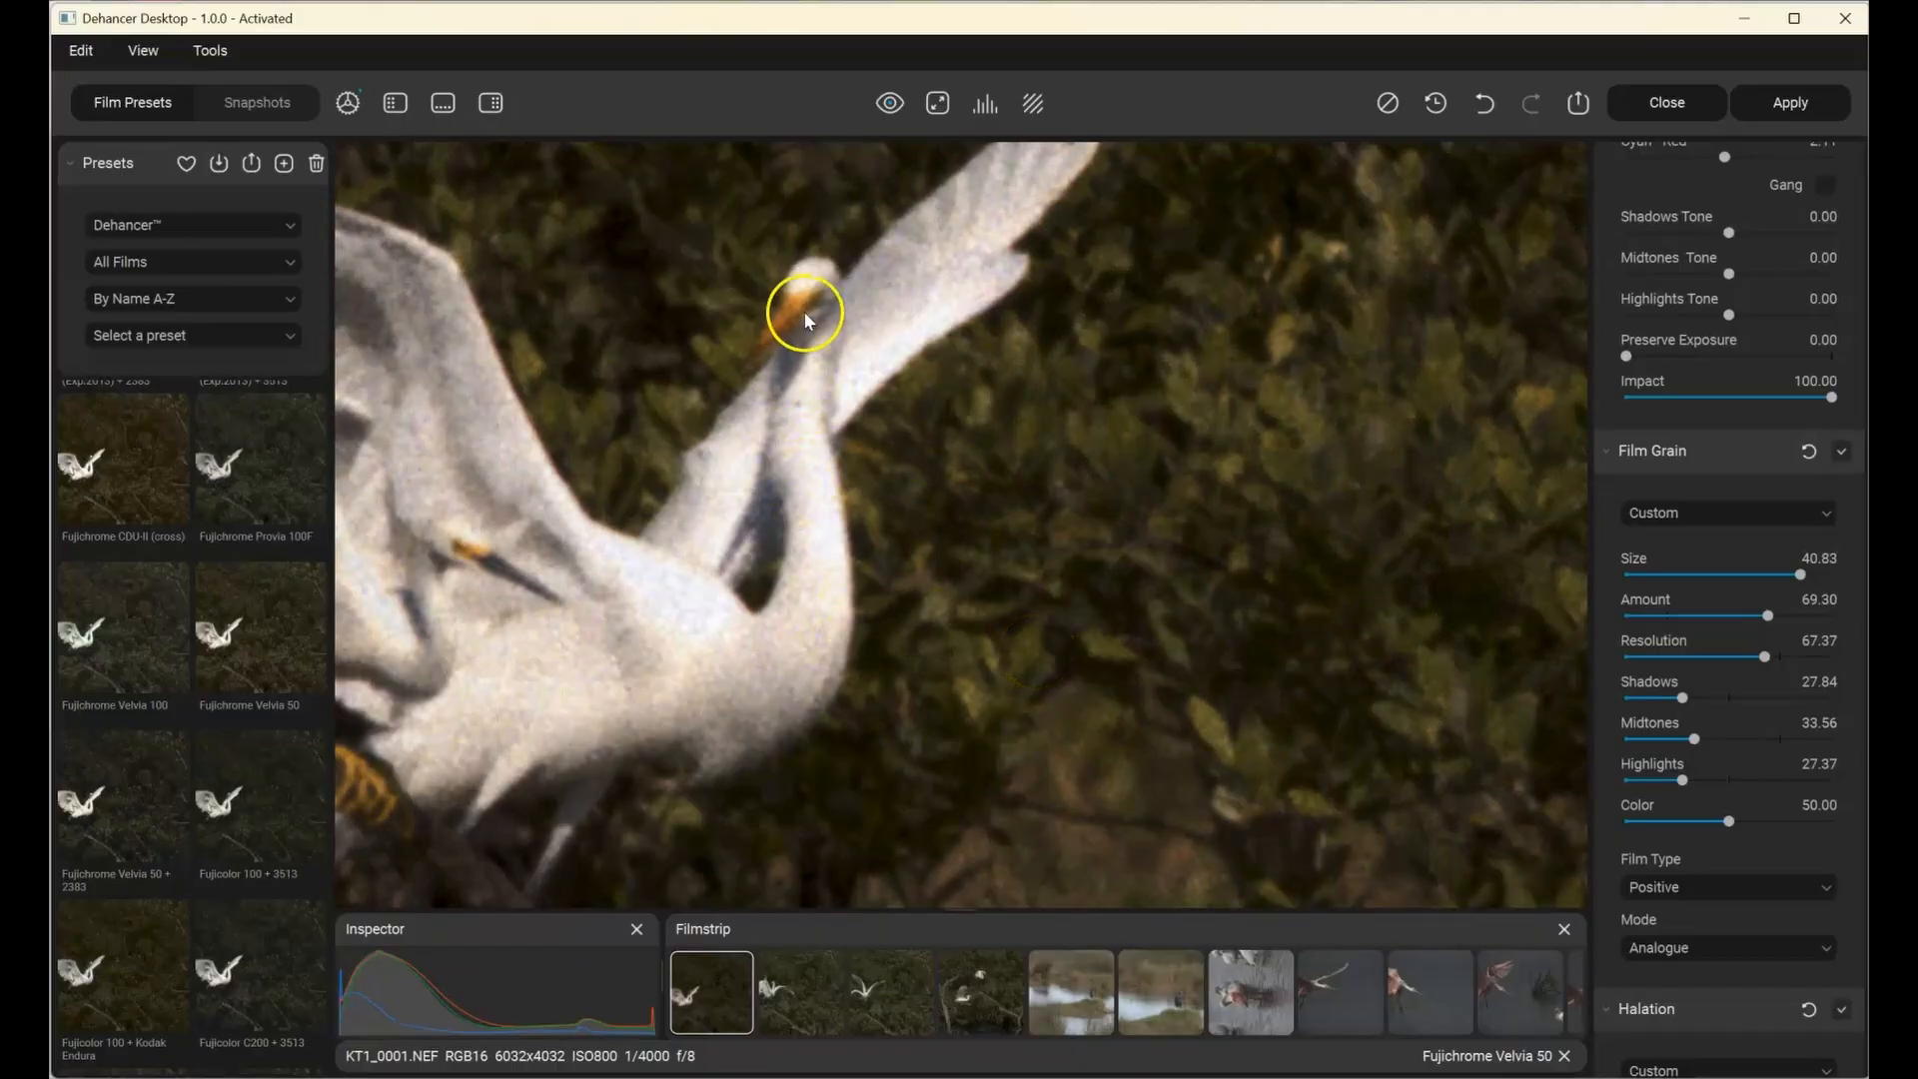
- Reduce the film grain to amount 18.07 and size 2.73
click(1664, 620)
drag(1672, 581, 1631, 585)
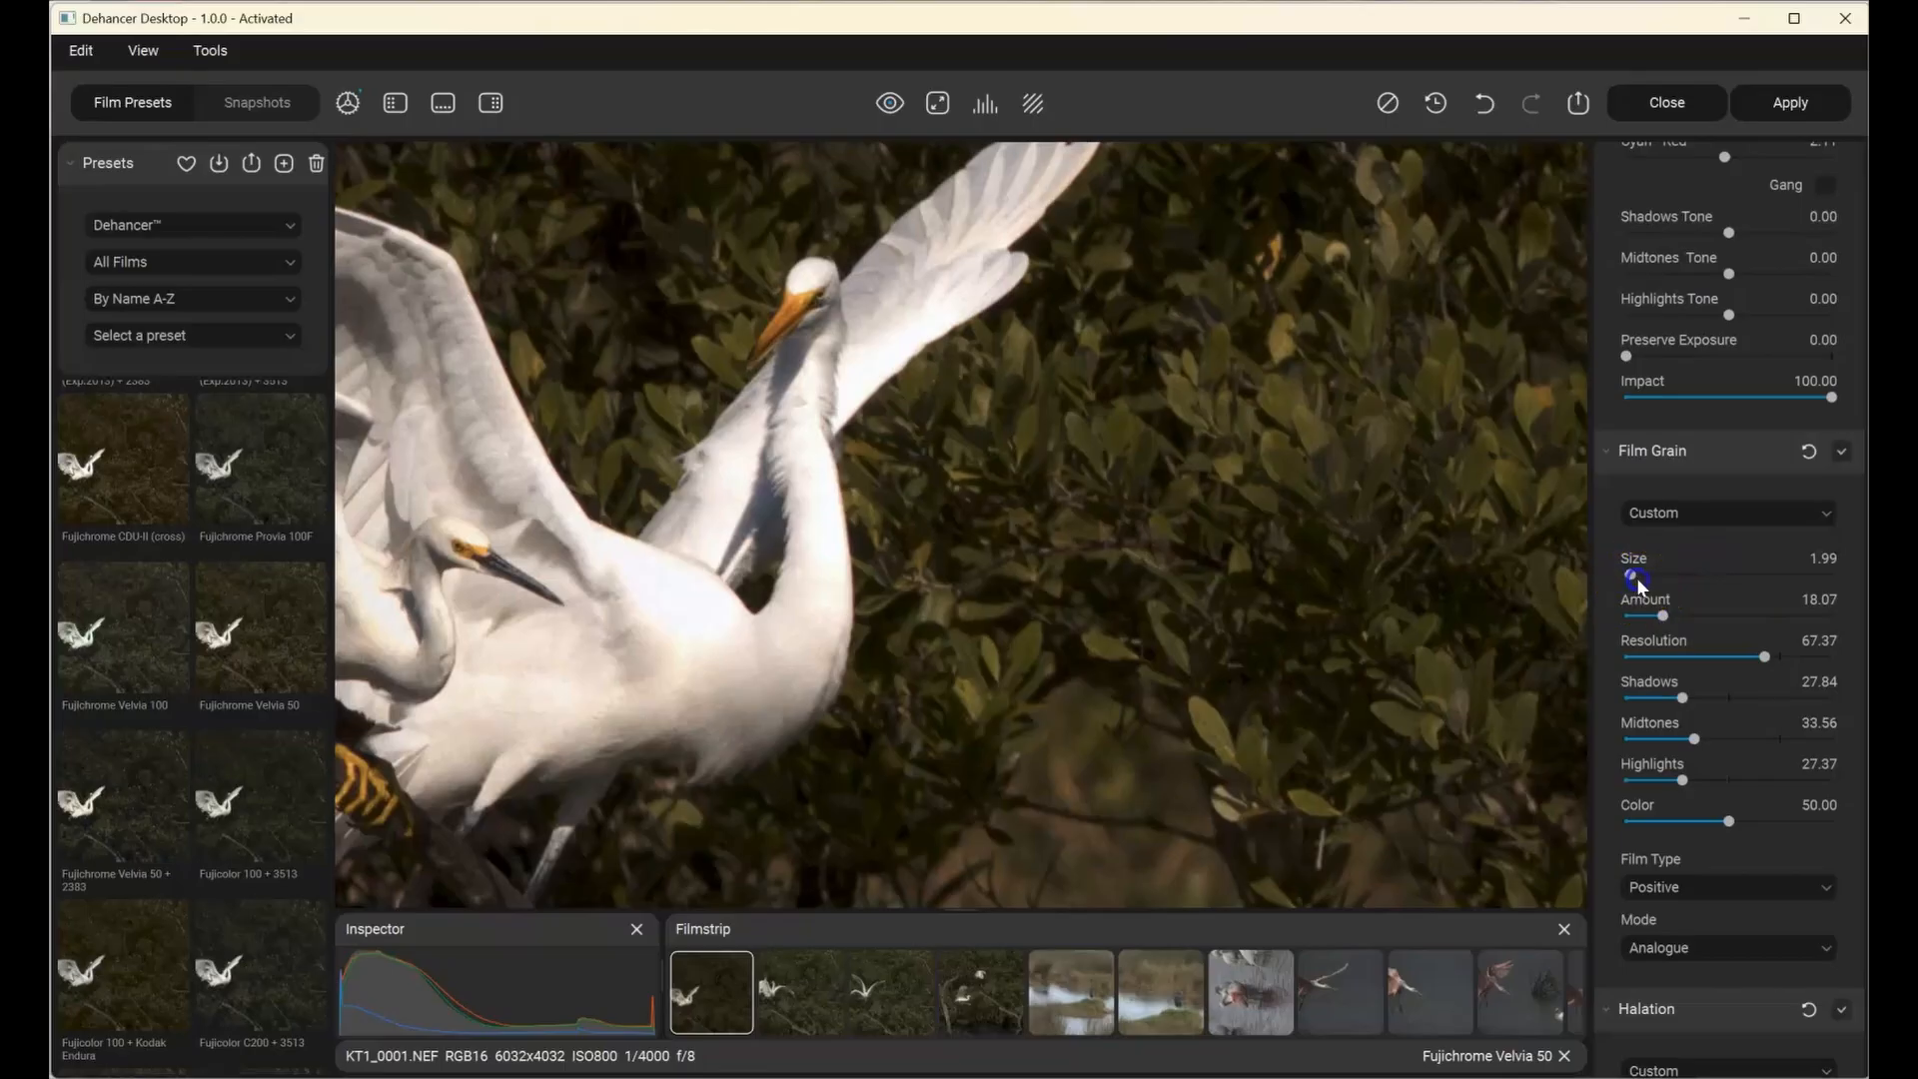
drag(1645, 579, 1649, 582)
drag(1644, 582, 1636, 577)
- Enable the Film Damage effect on the egret photo and set its dust amount to 101.05
scroll(1774, 589, down, 5)
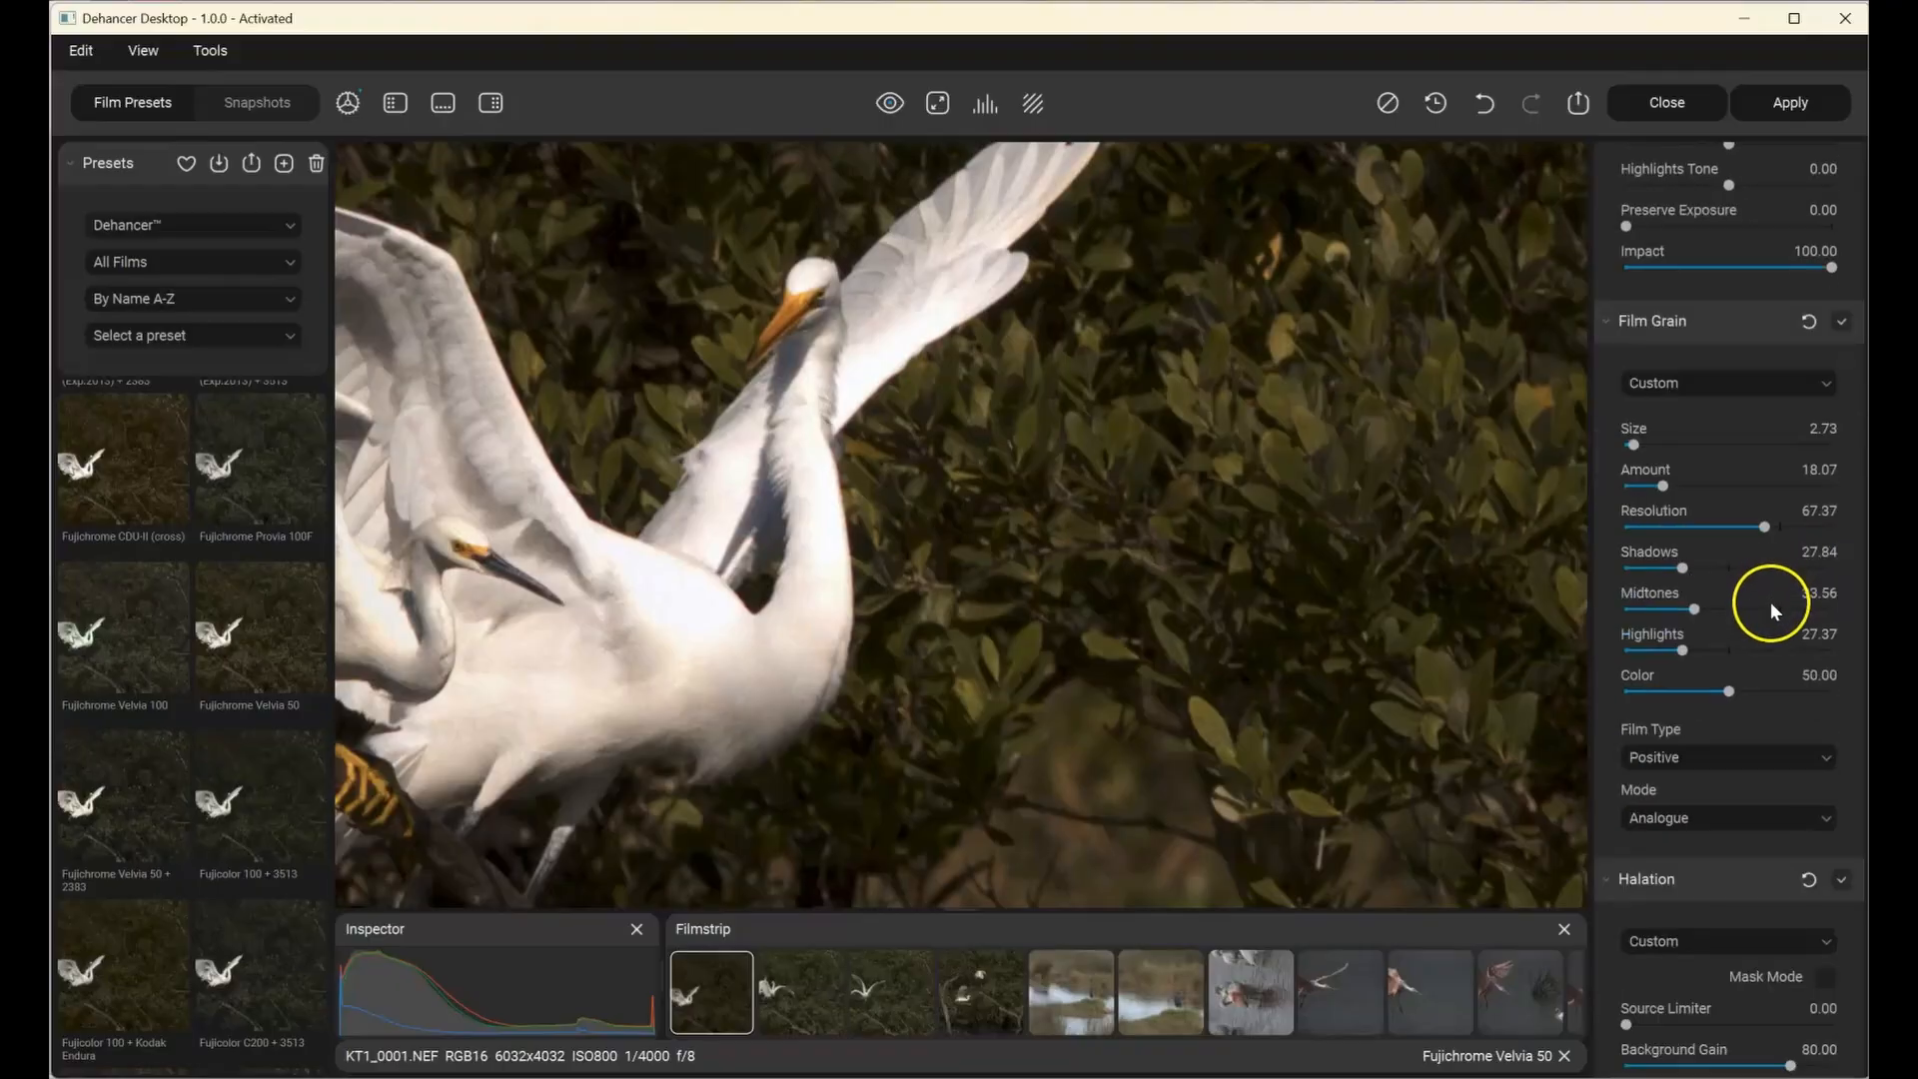
scroll(1774, 601, down, 1)
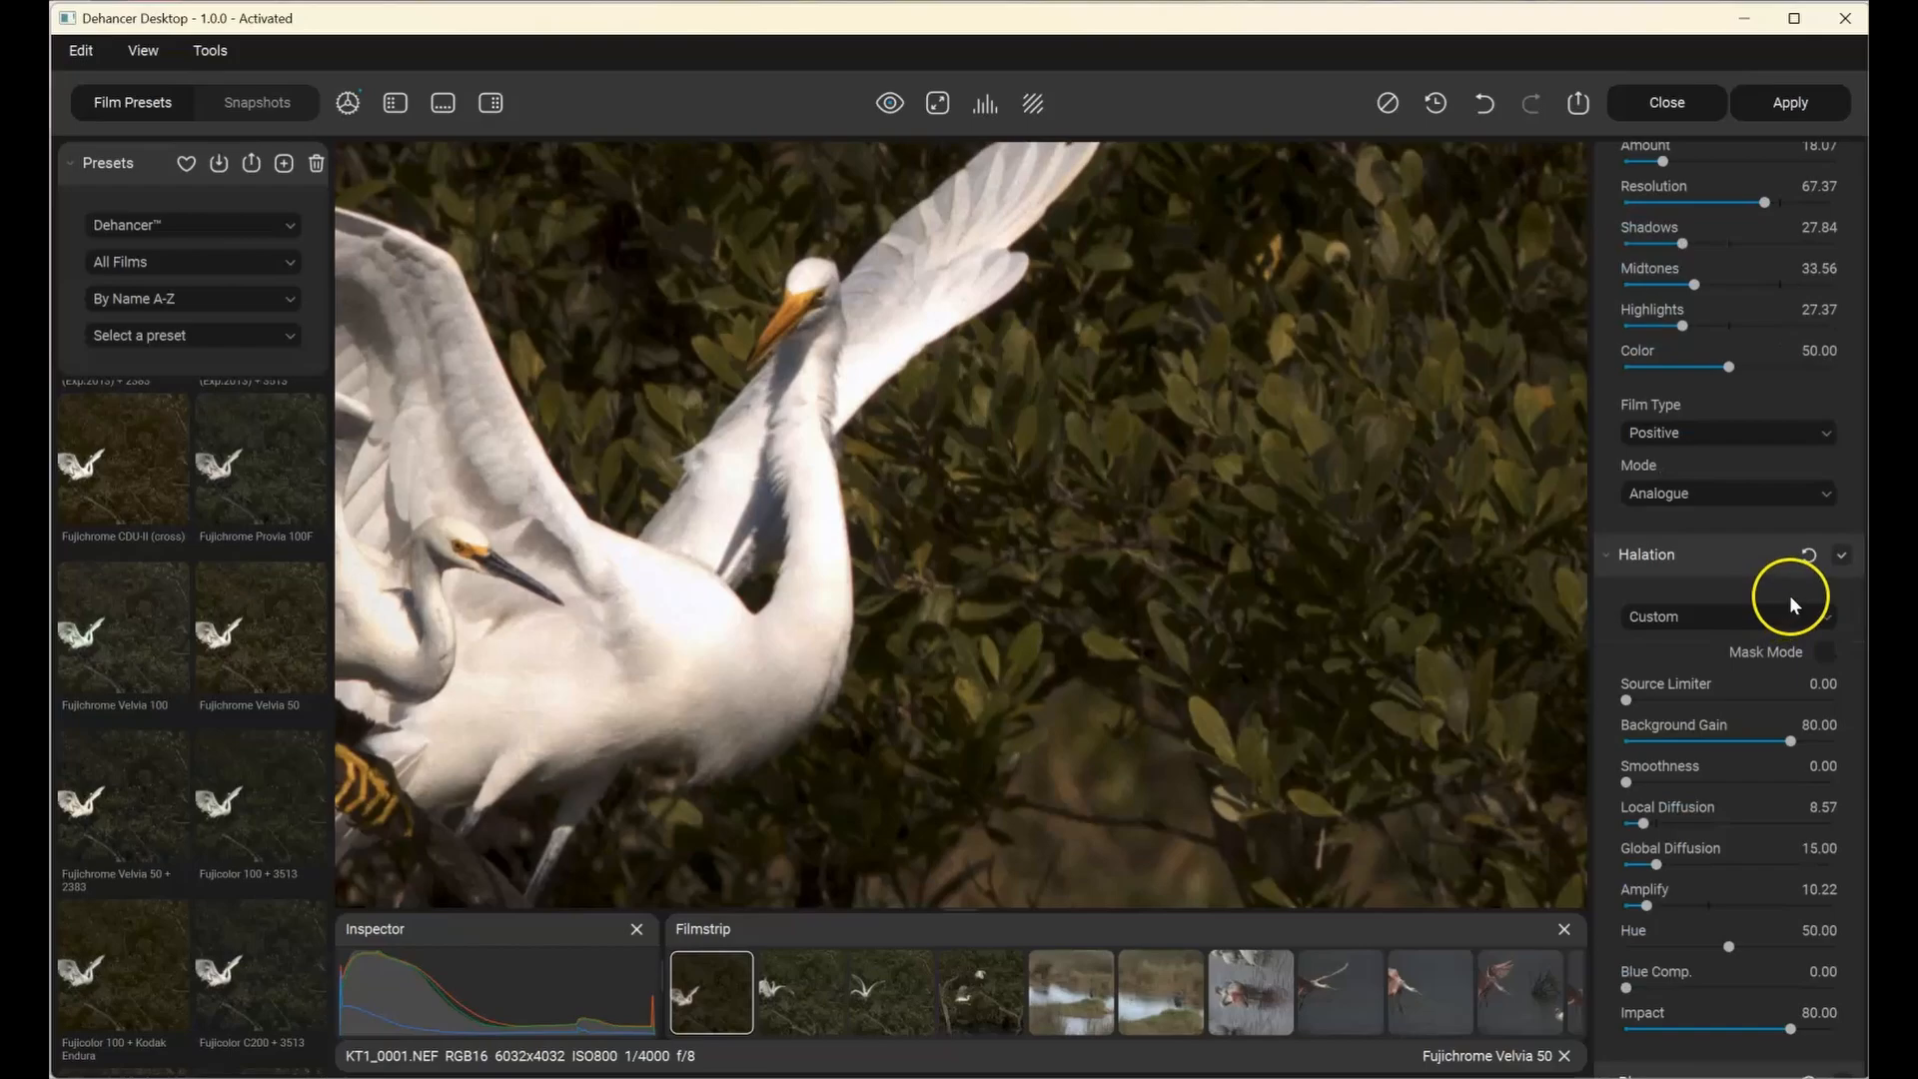
scroll(1788, 595, up, 5)
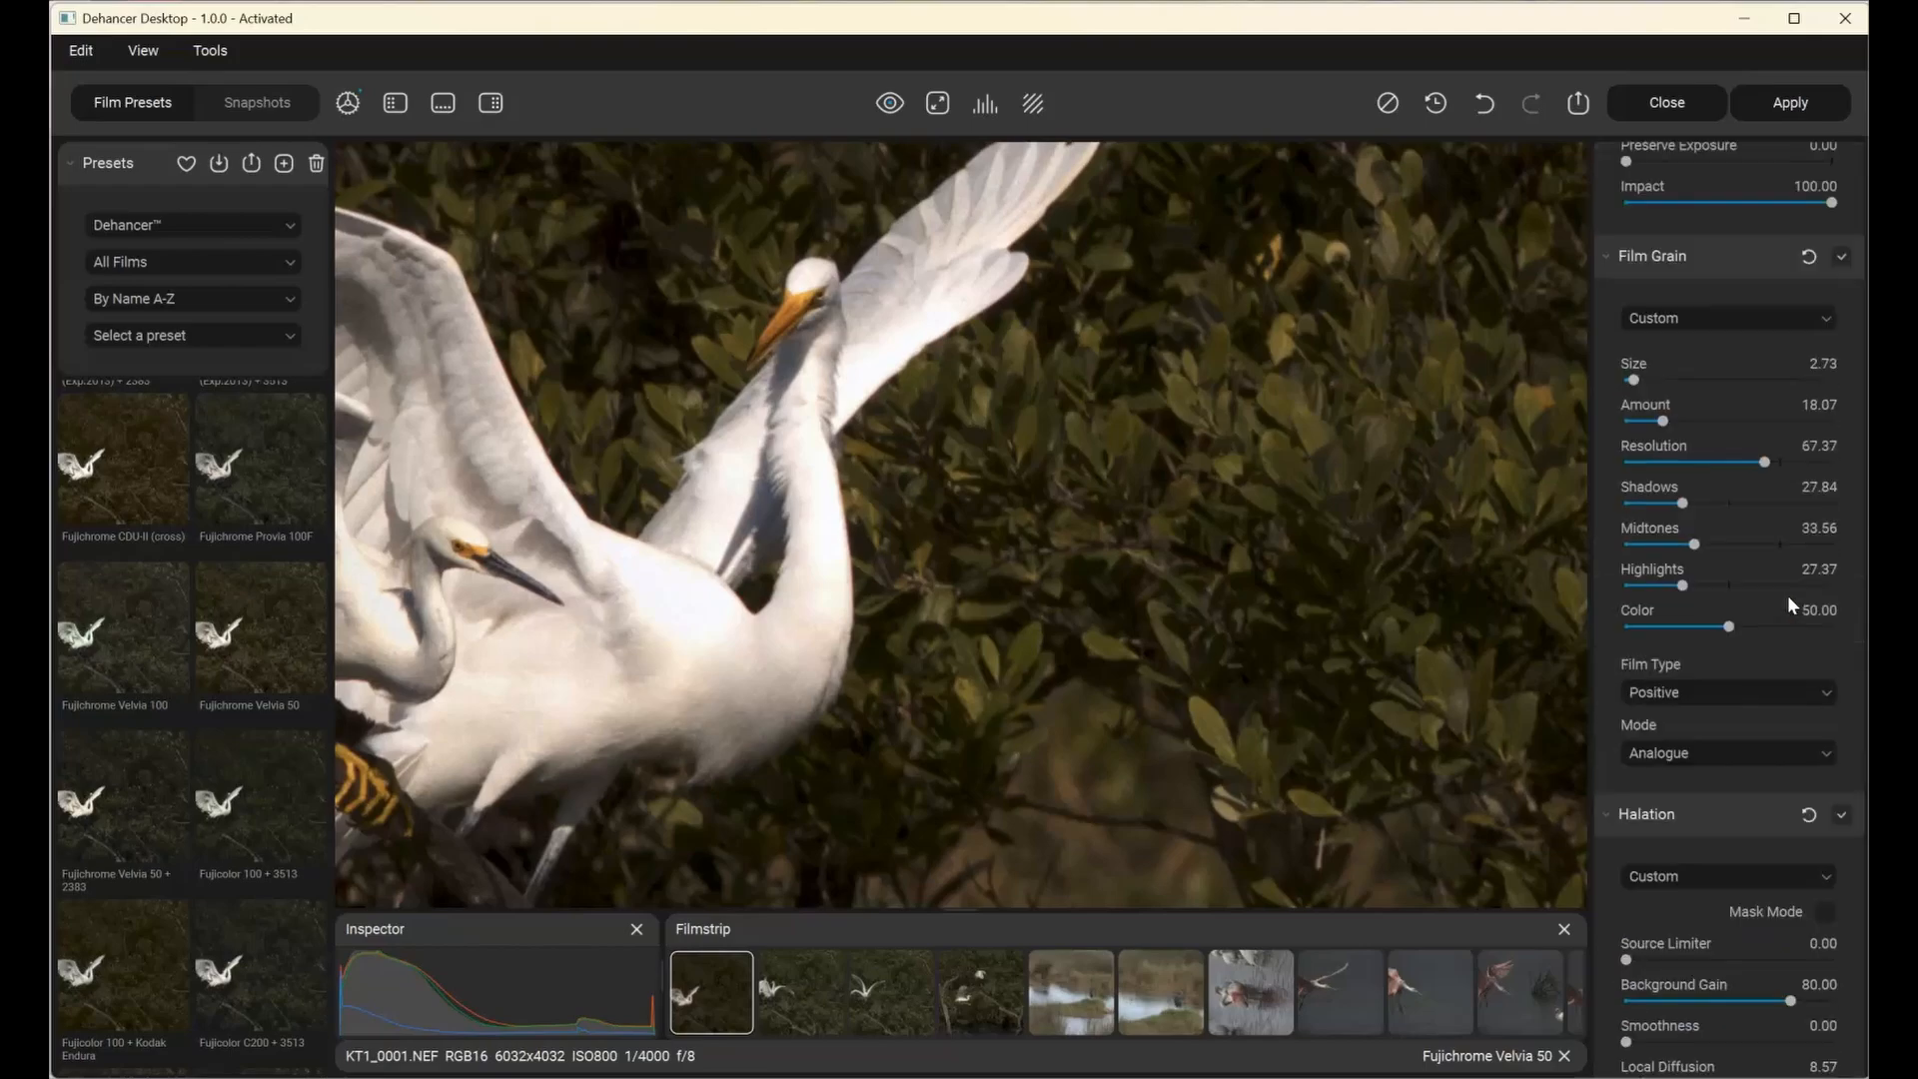
scroll(1786, 600, down, 5)
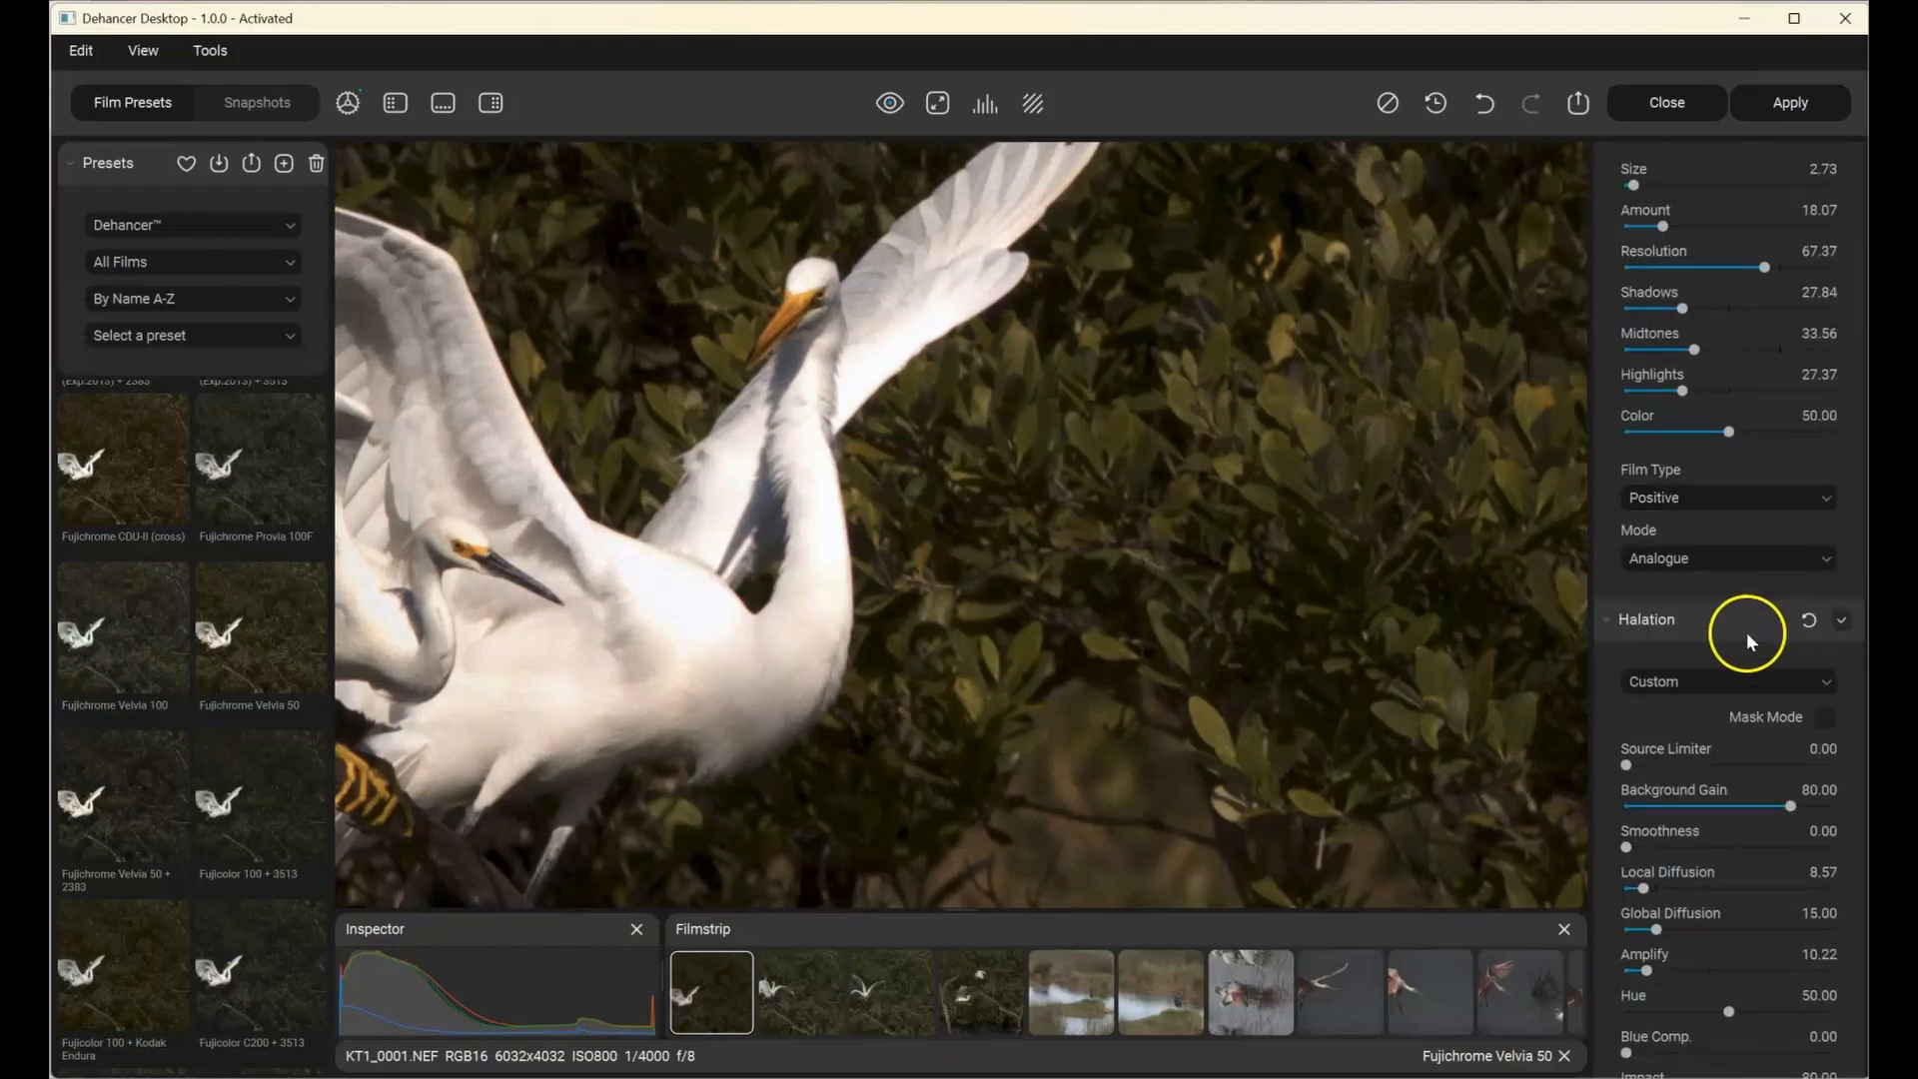
scroll(1746, 630, down, 10)
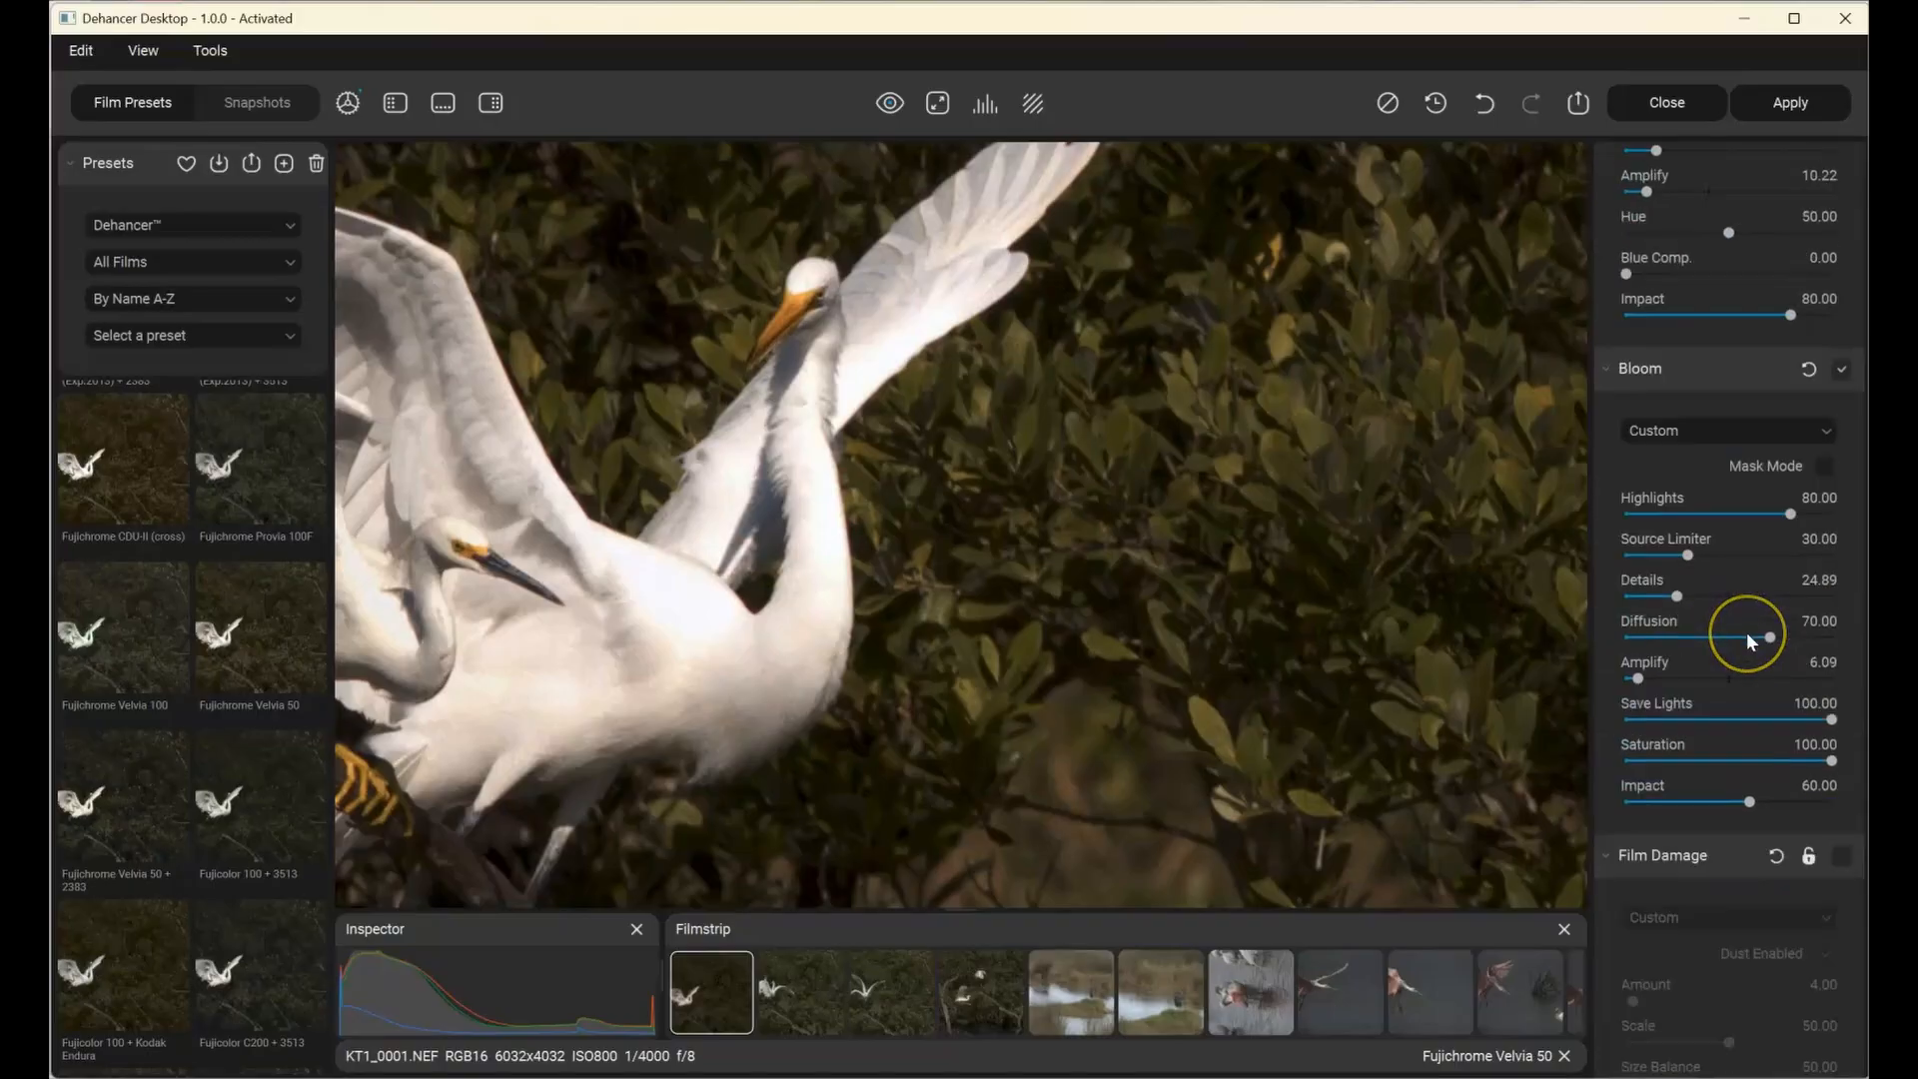
scroll(1748, 635, down, 3)
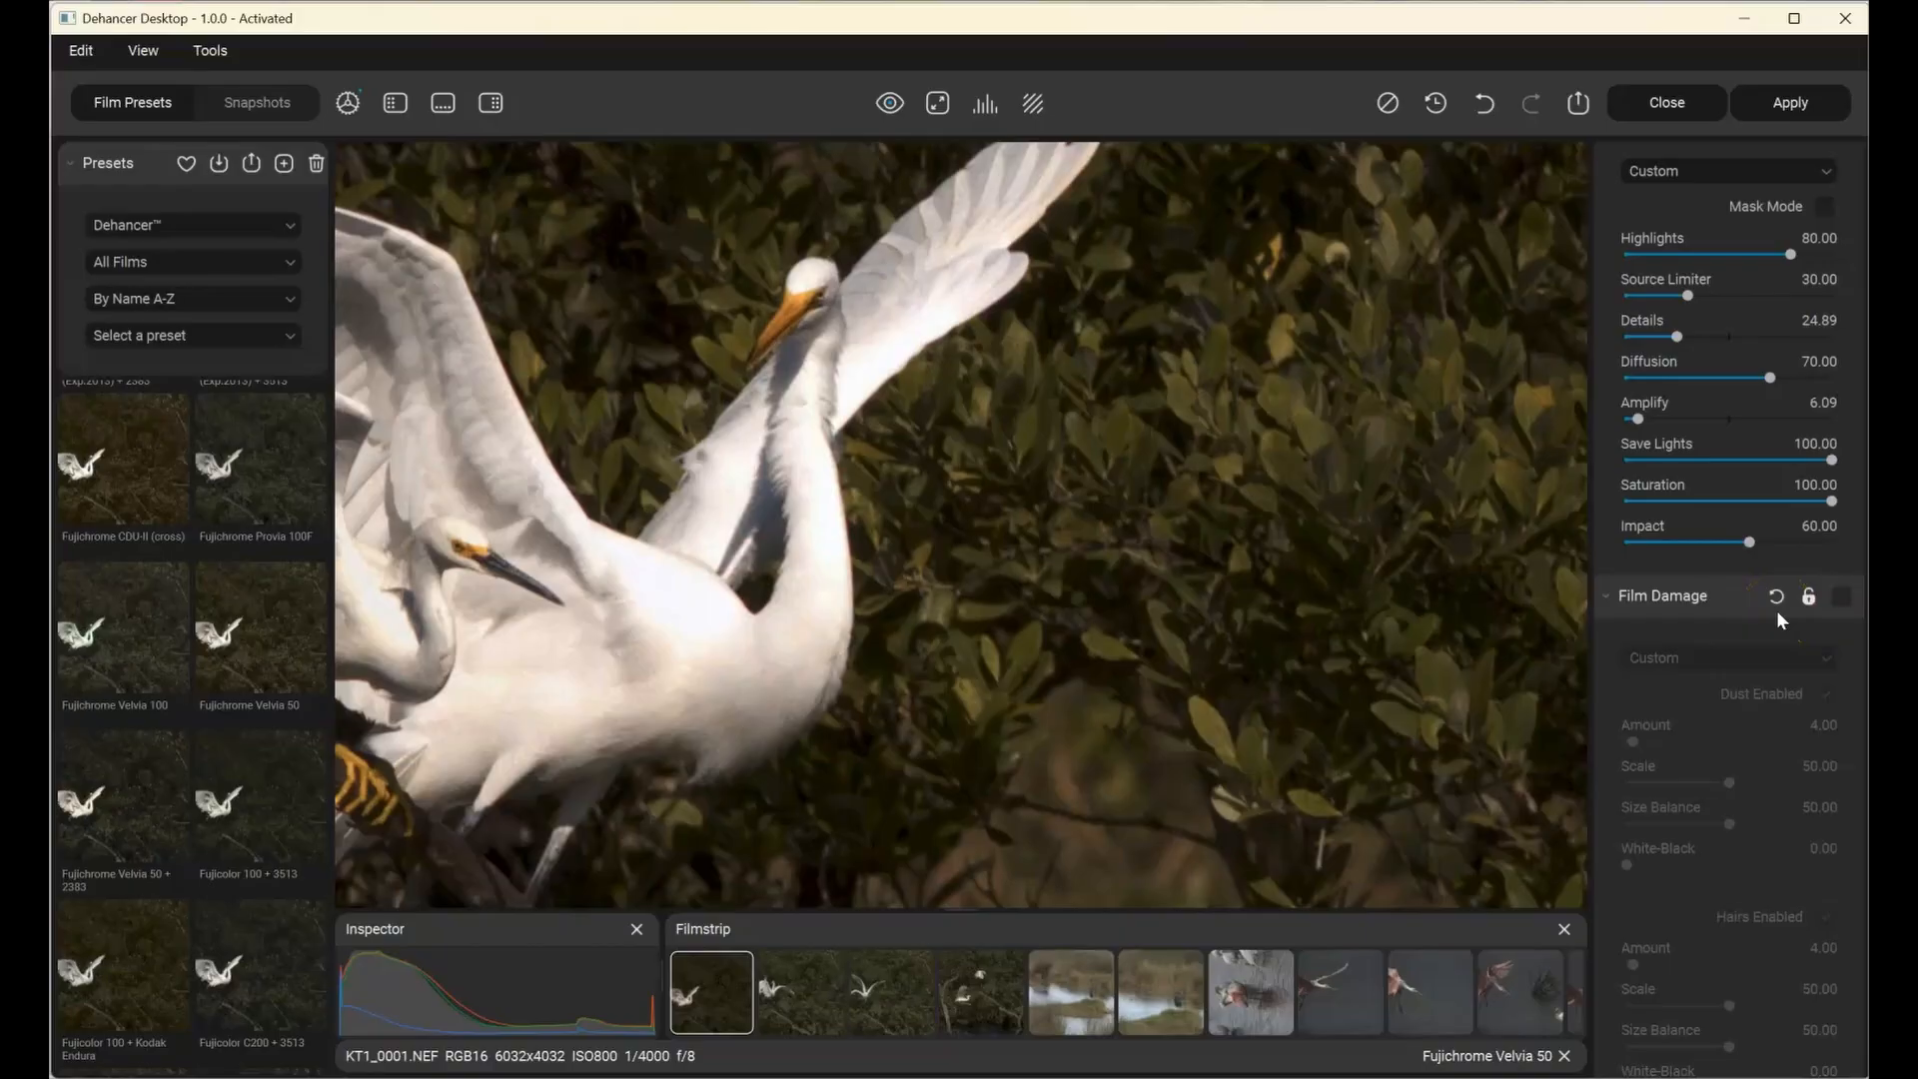
click(1850, 604)
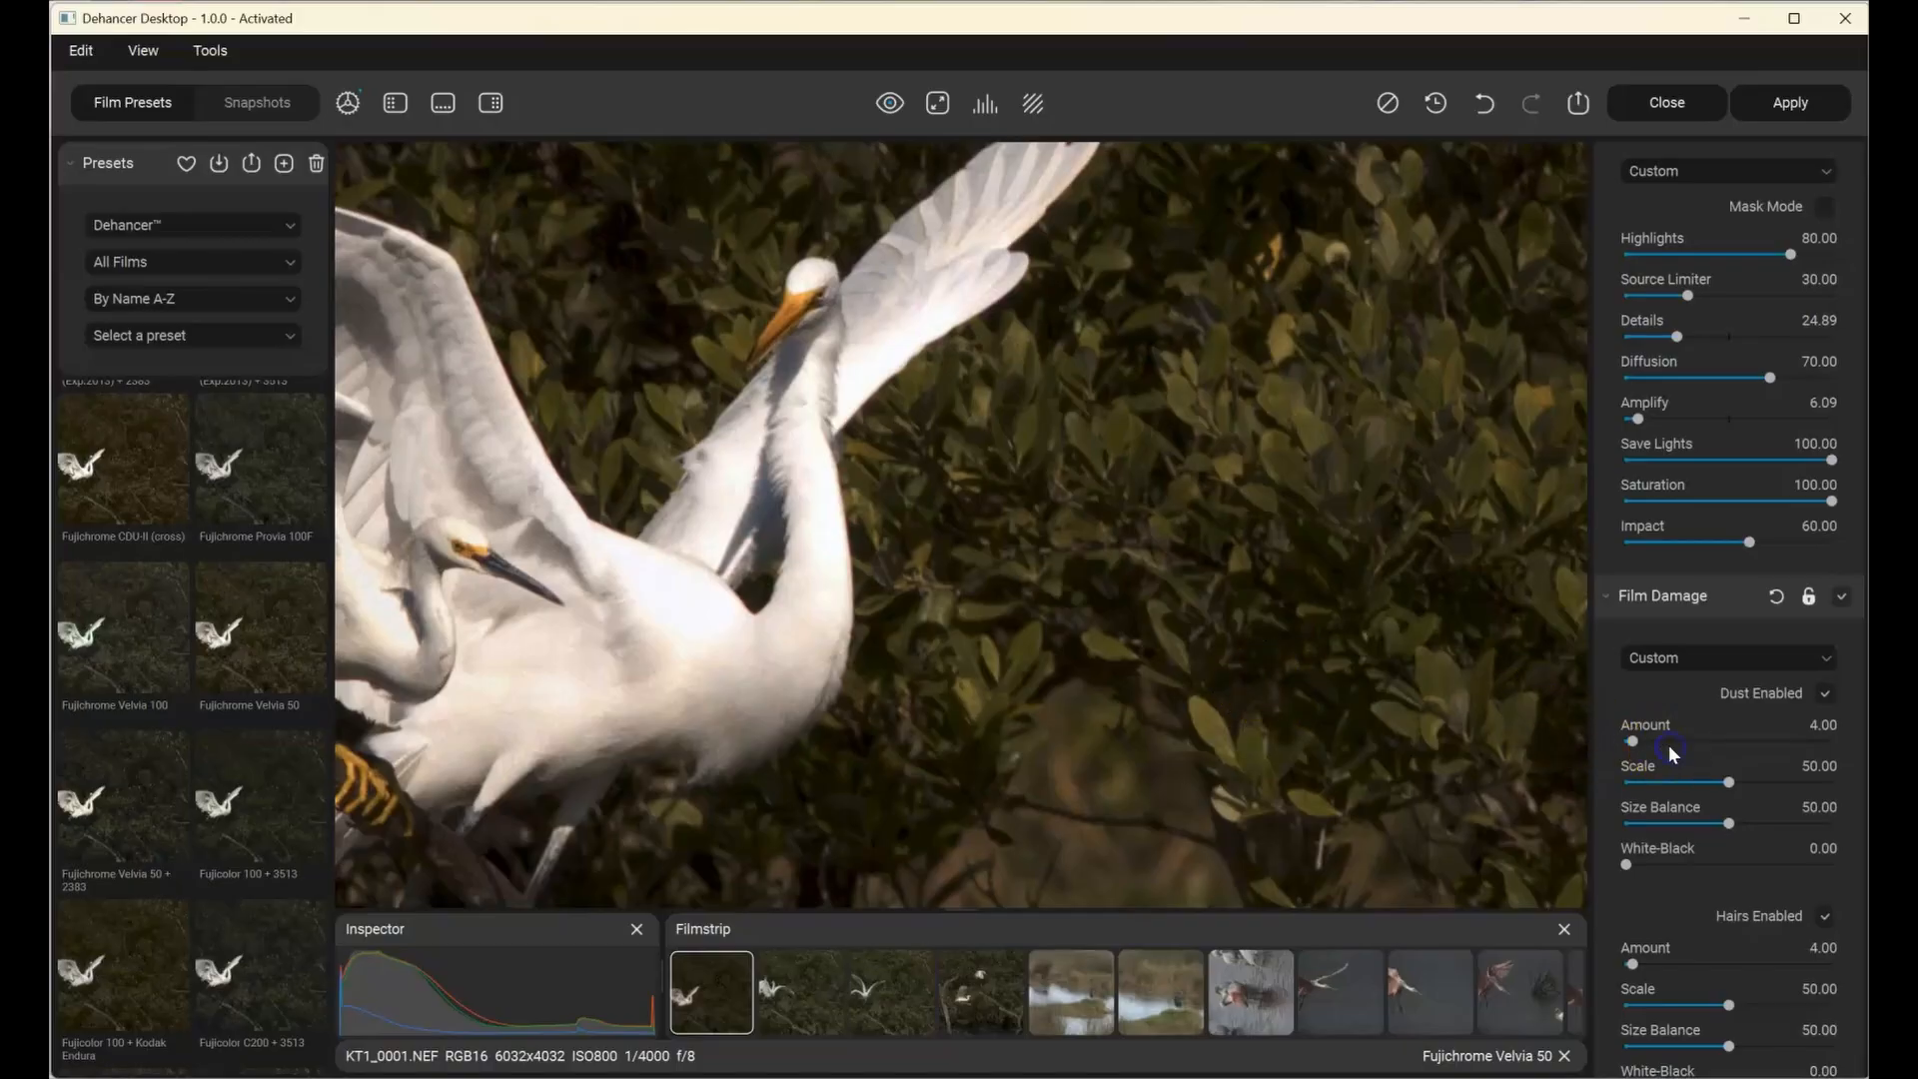
drag(1638, 741, 1788, 739)
- Check the dust specks around the egret and set the dust scale to 76.67
drag(814, 484, 1104, 606)
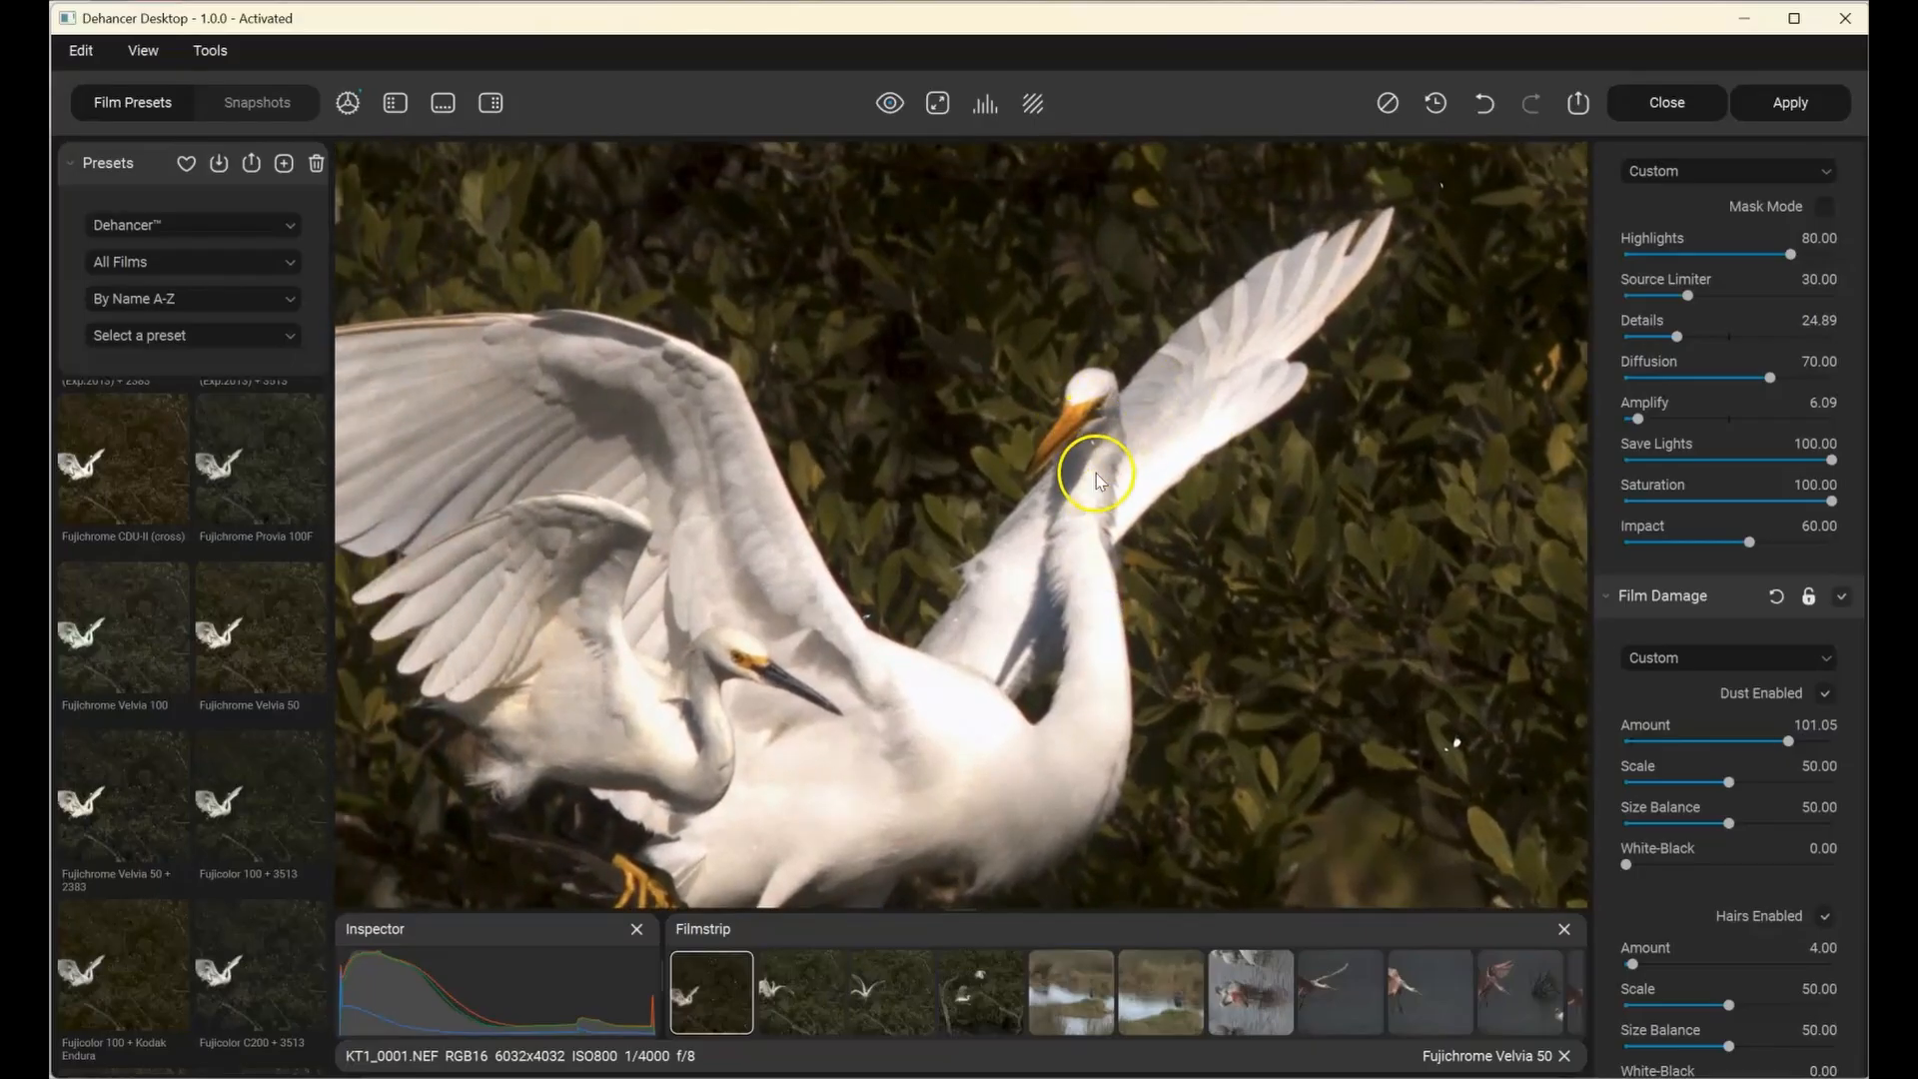
scroll(1100, 464, down, 5)
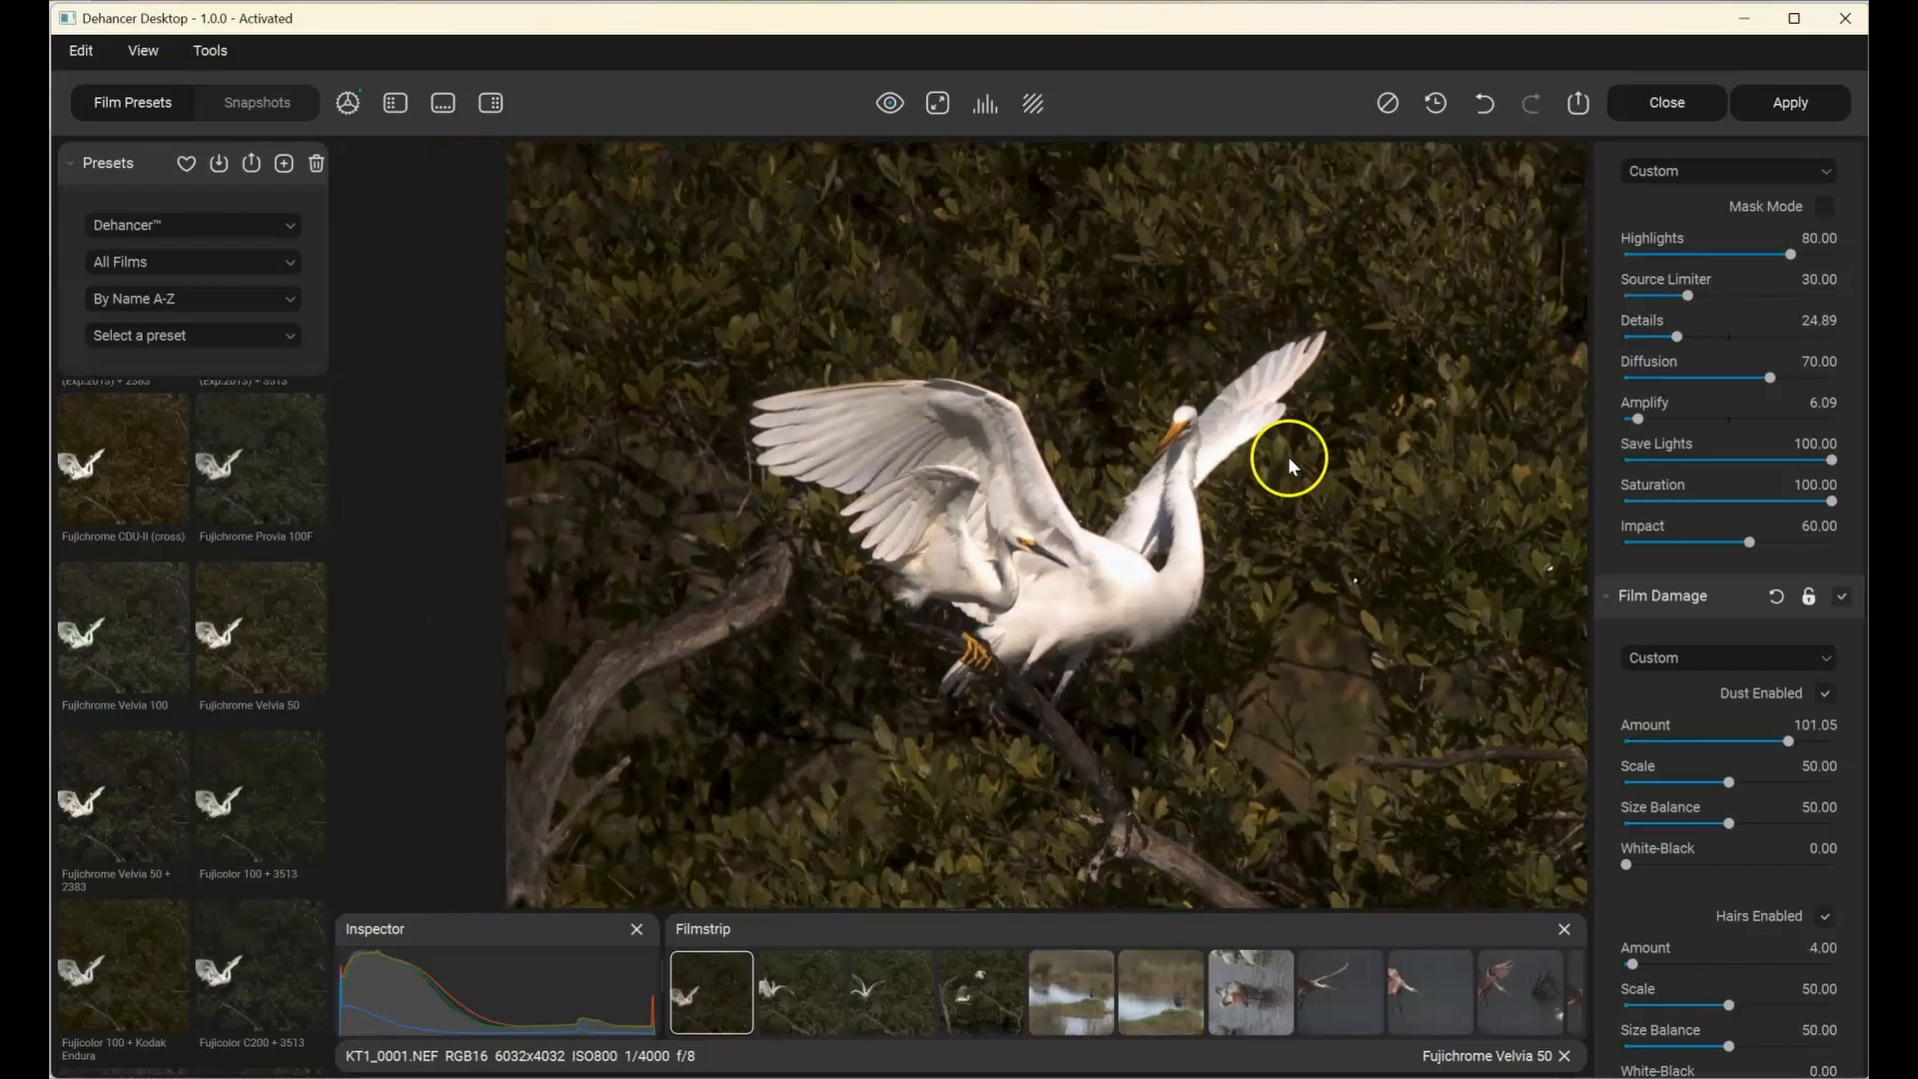
drag(1352, 479, 1018, 480)
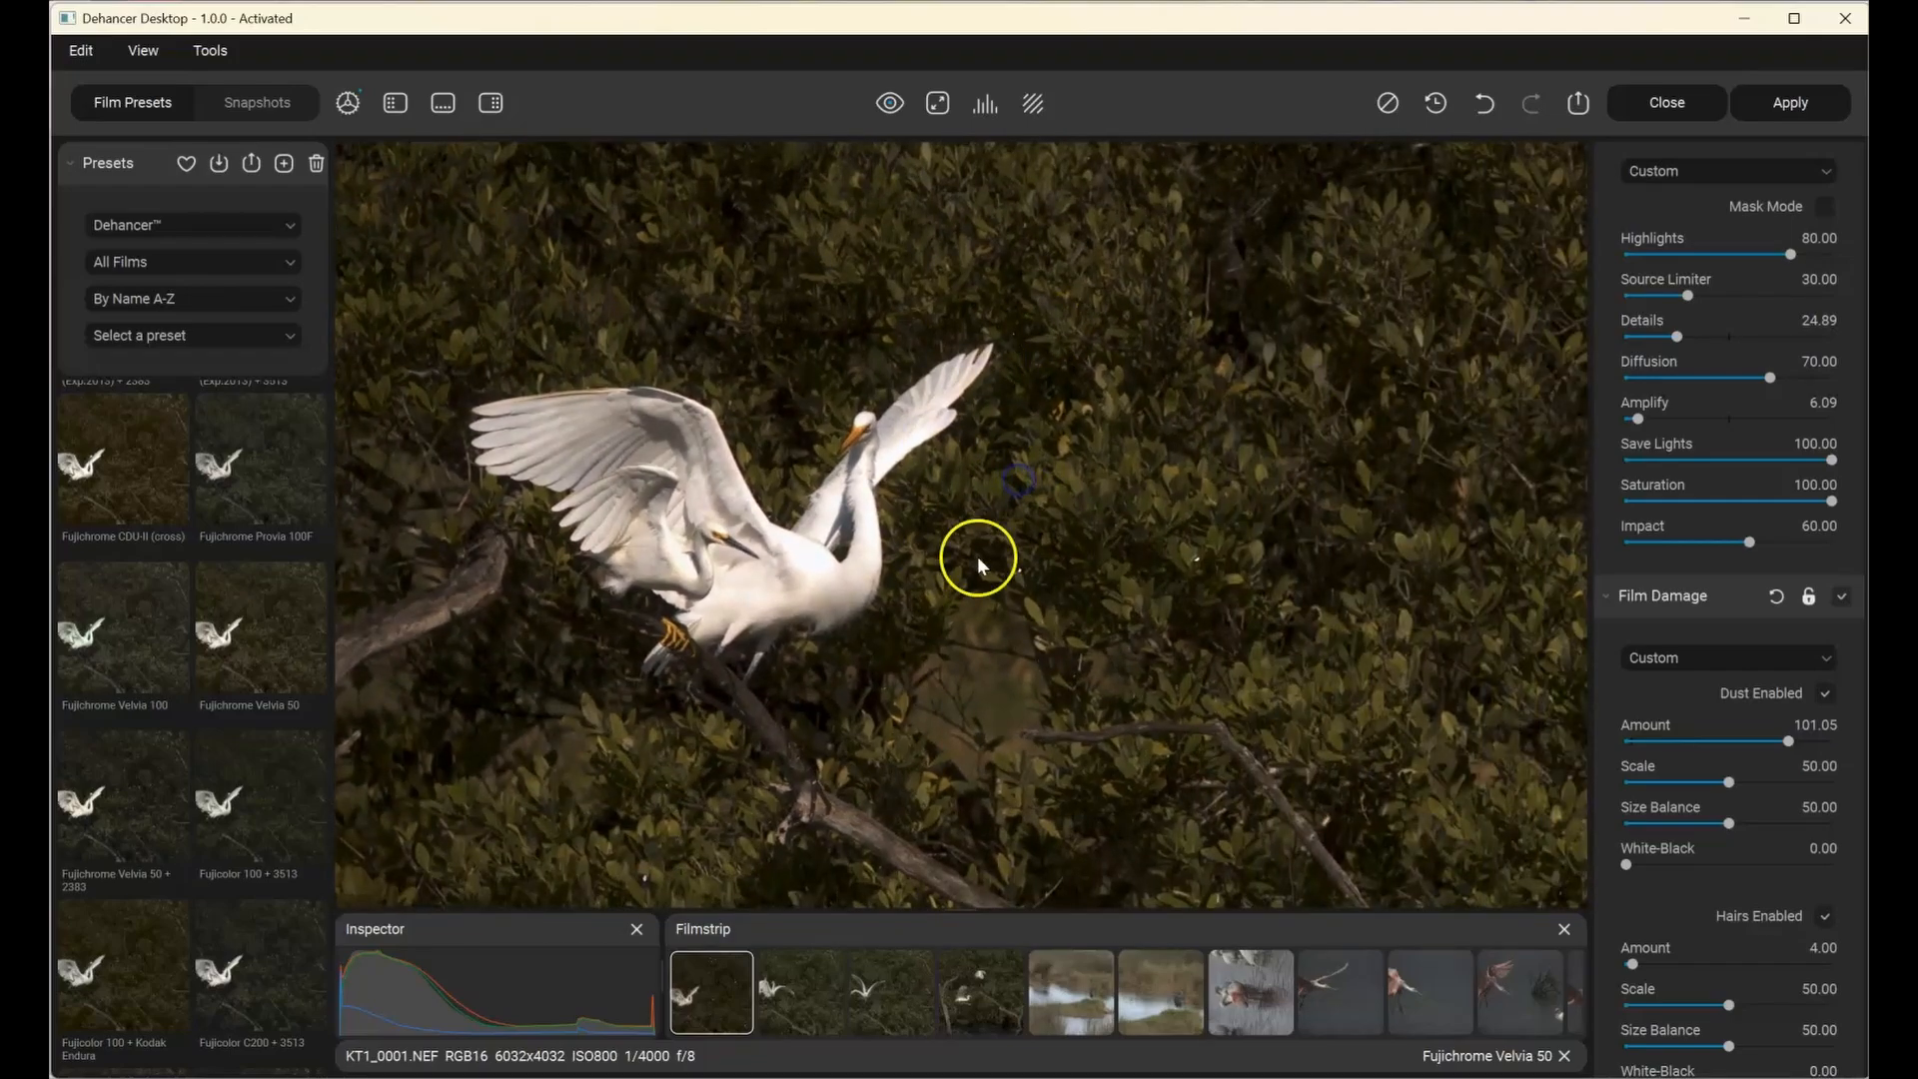
click(1784, 784)
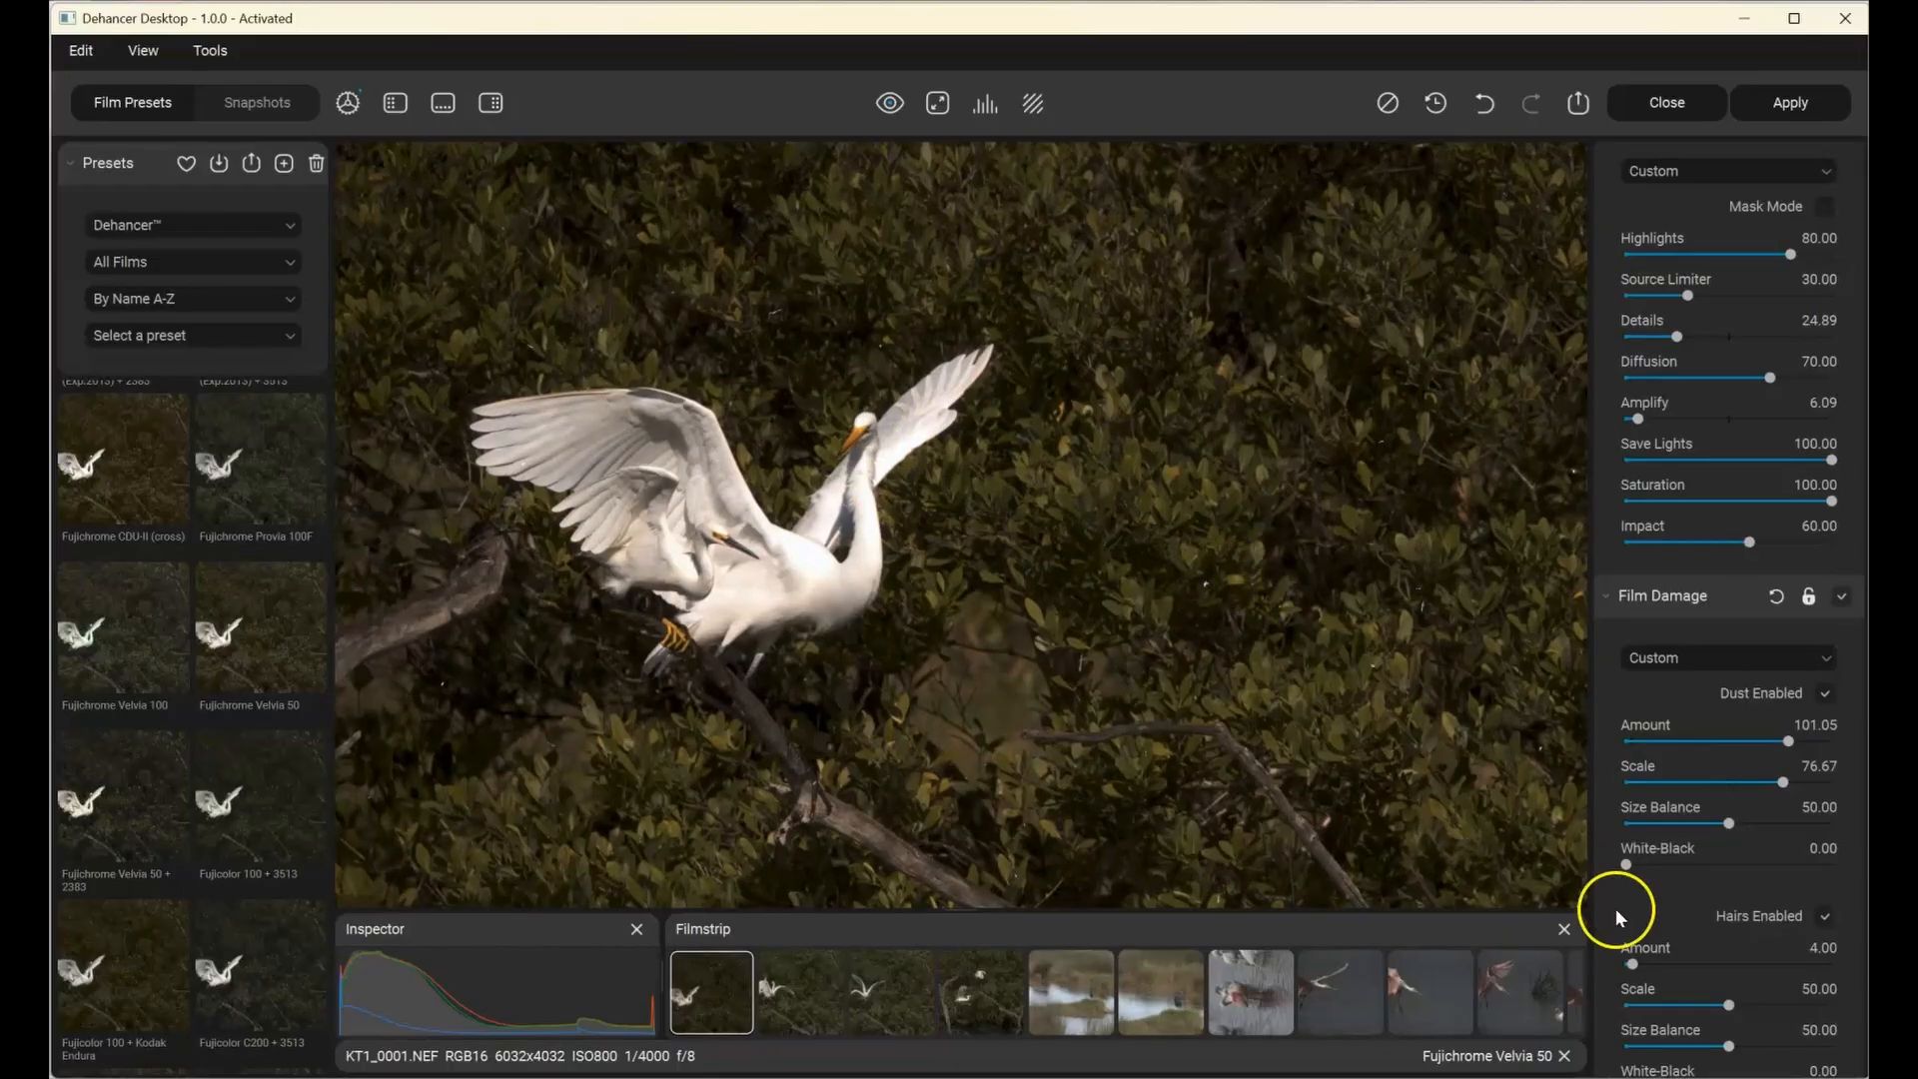
- Try a brightening vignette on the egret photo, and darken it by setting the vignette exposure to -1.59
scroll(1718, 661, down, 10)
scroll(1718, 664, down, 5)
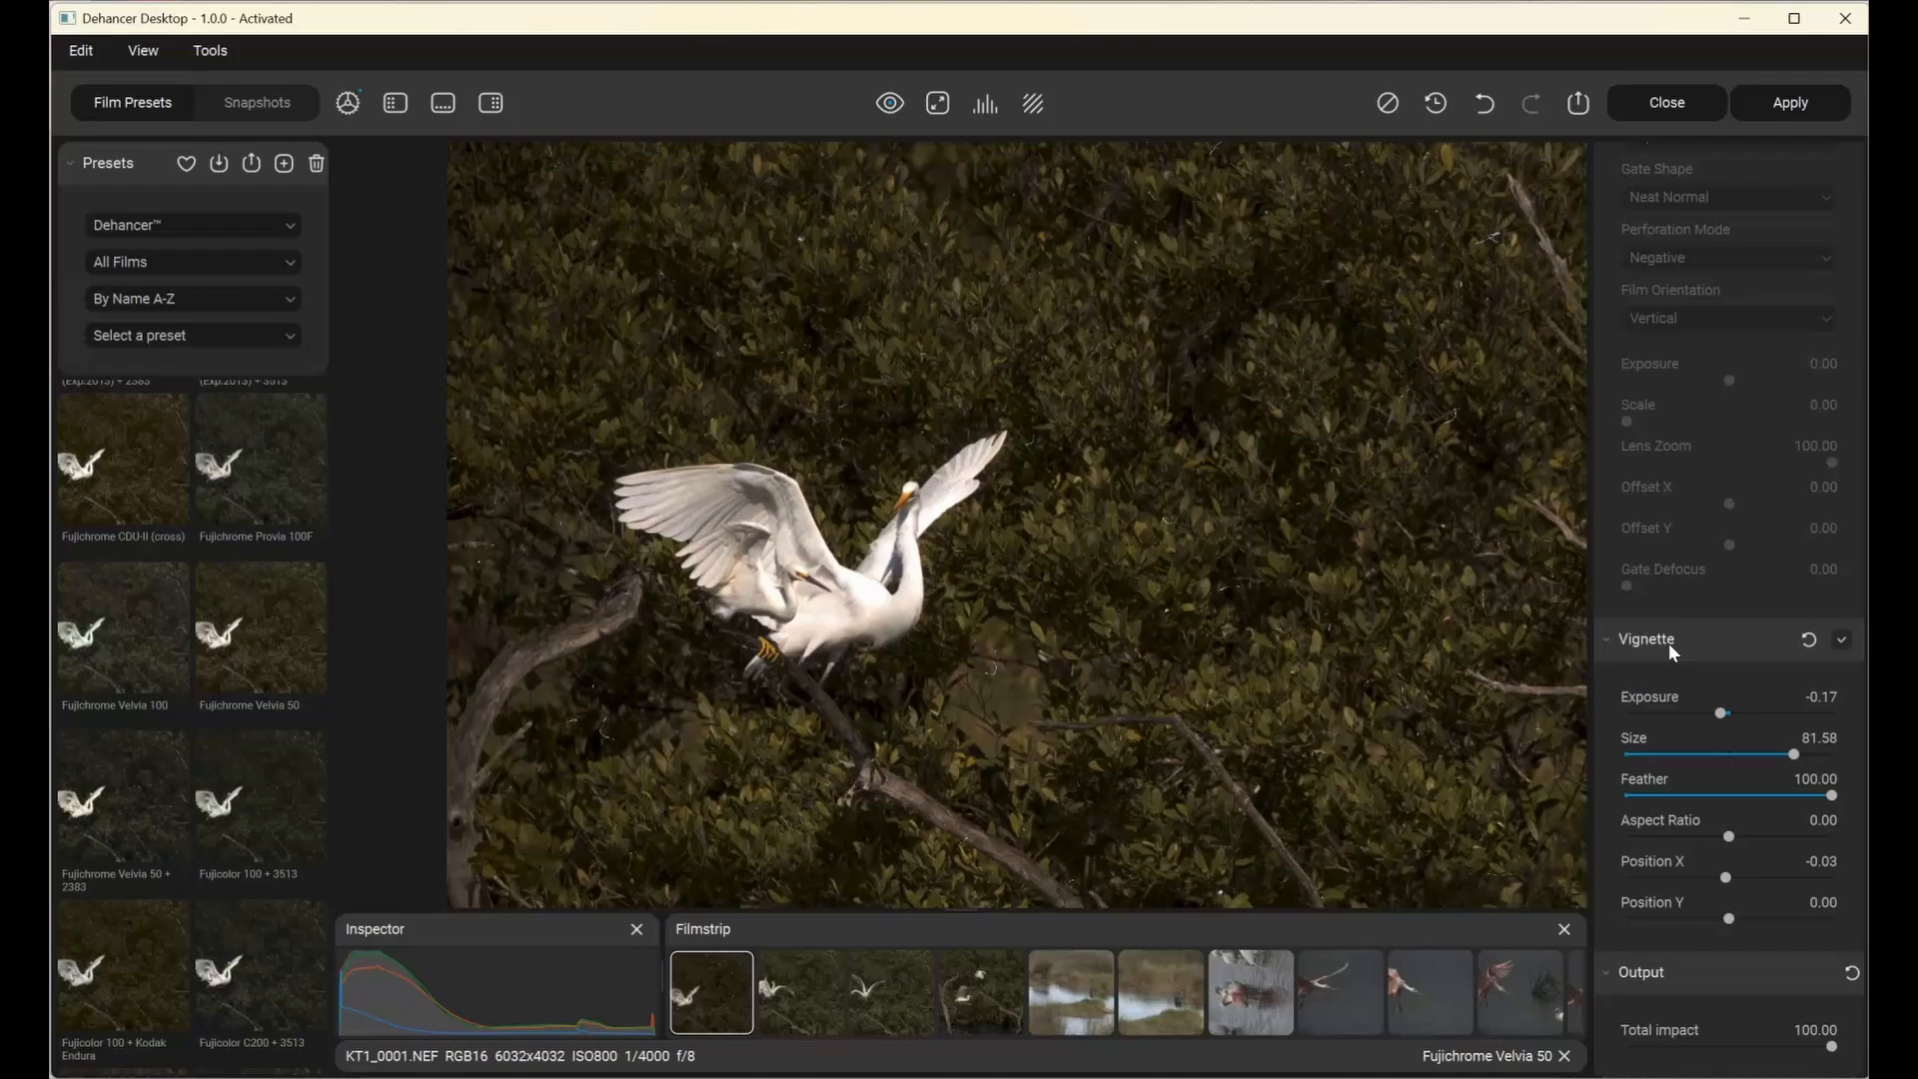
click(1804, 714)
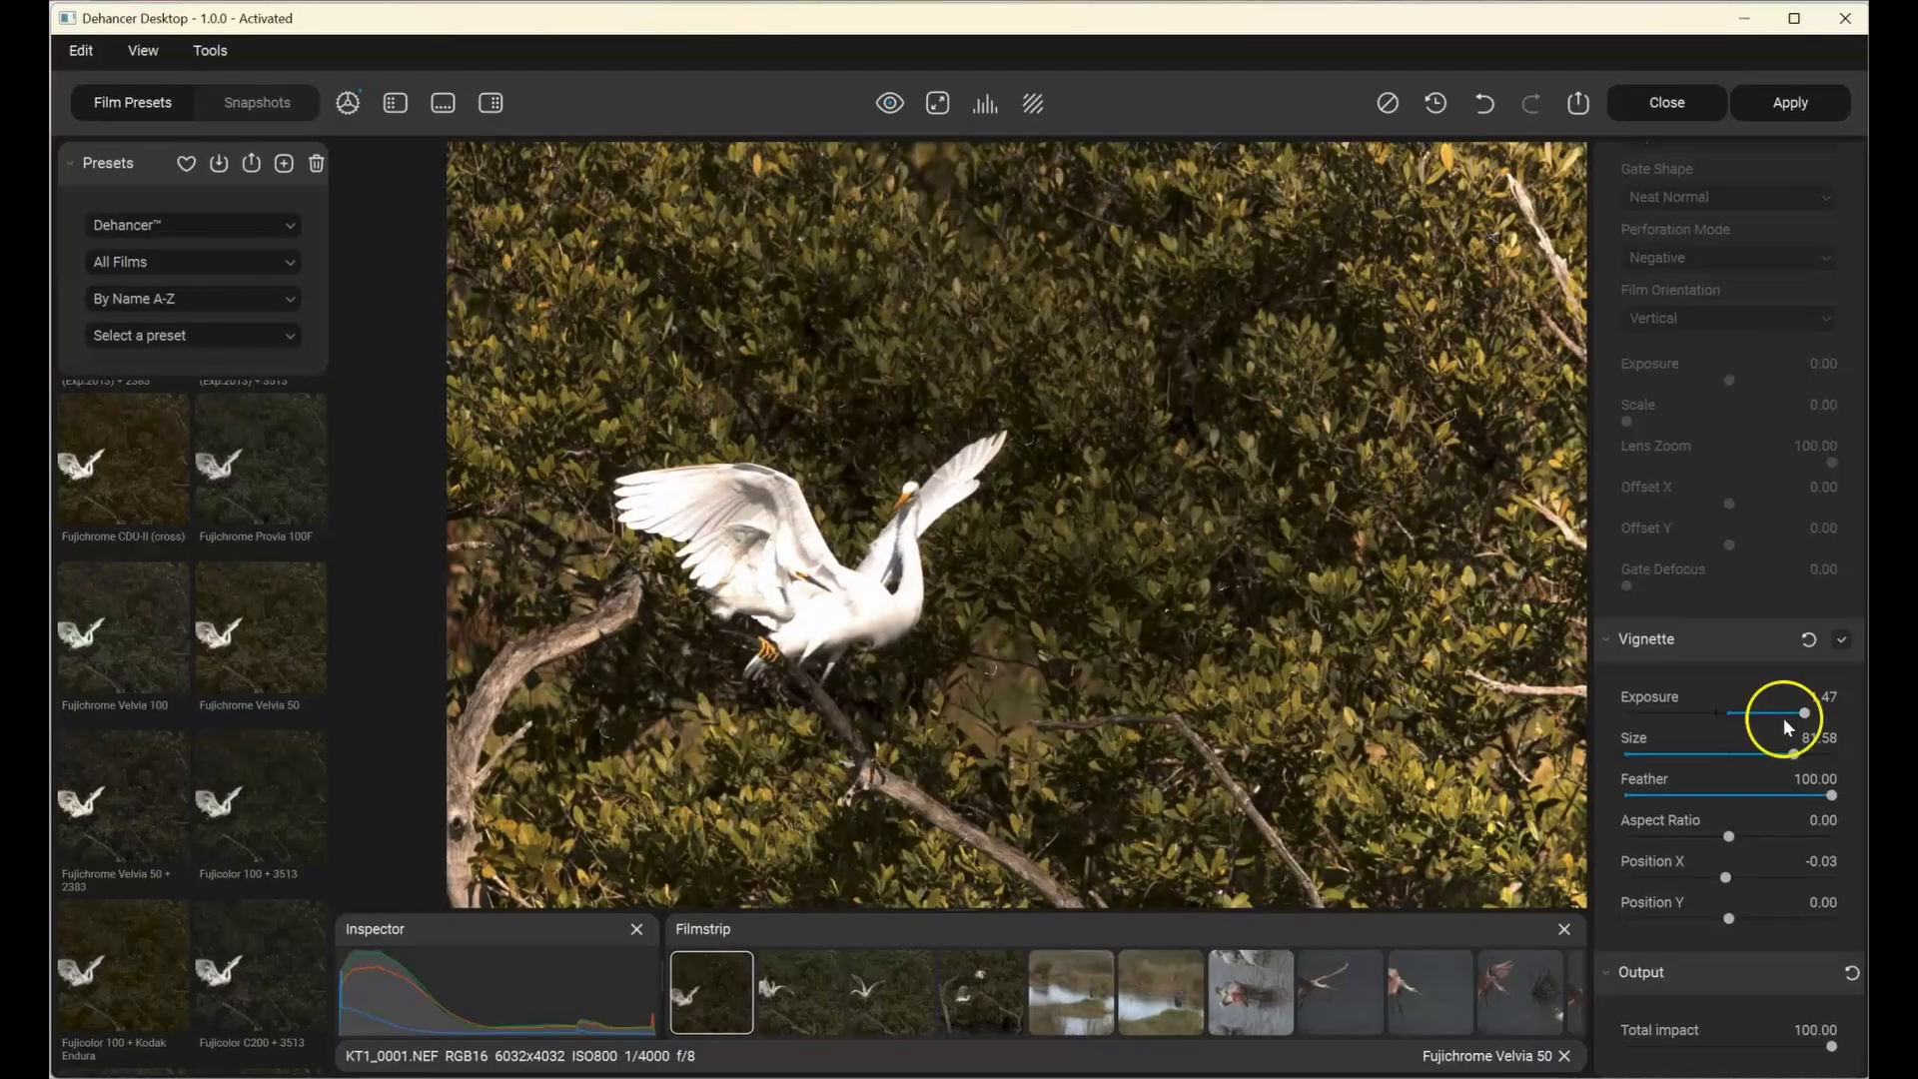
click(1647, 712)
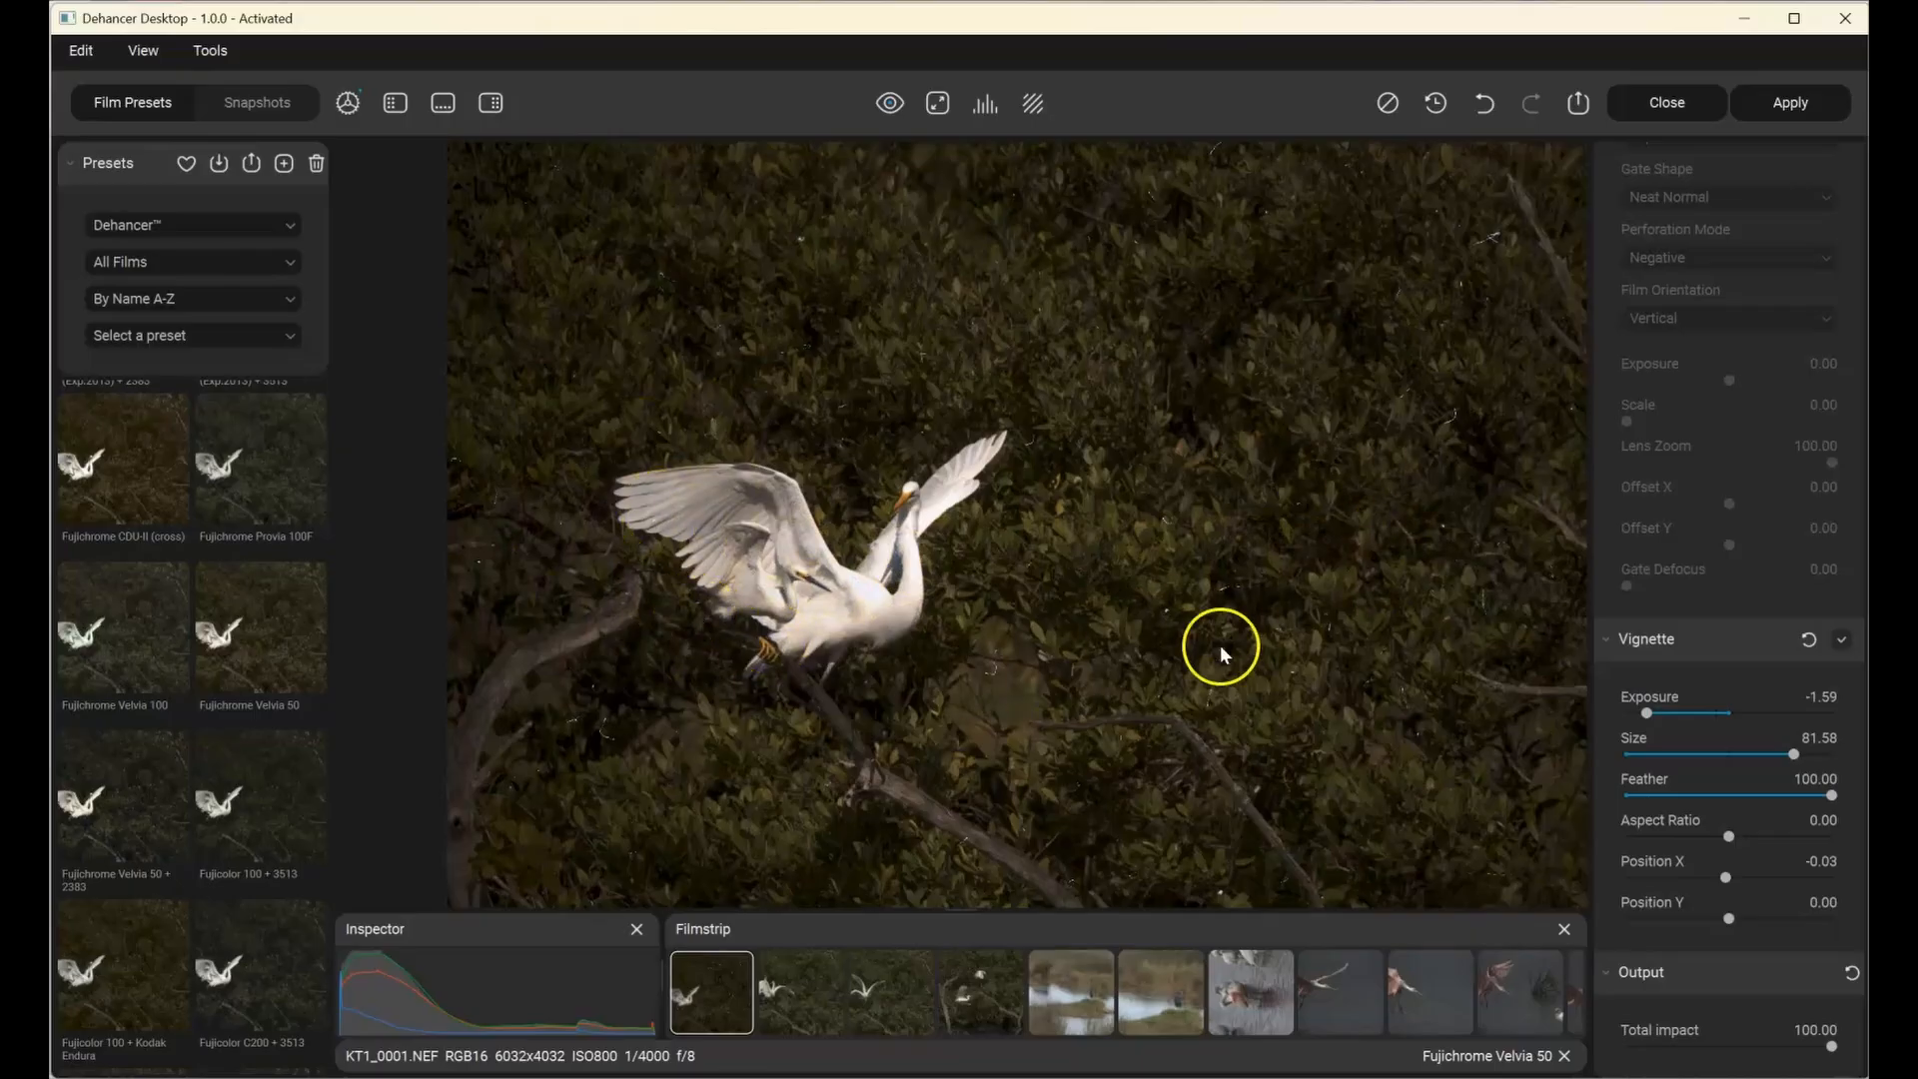
- Shift the vignette centre to Position X -0.66 and Position Y 0.11, trying 0.84 and -0.78 for Position Y first
click(1662, 878)
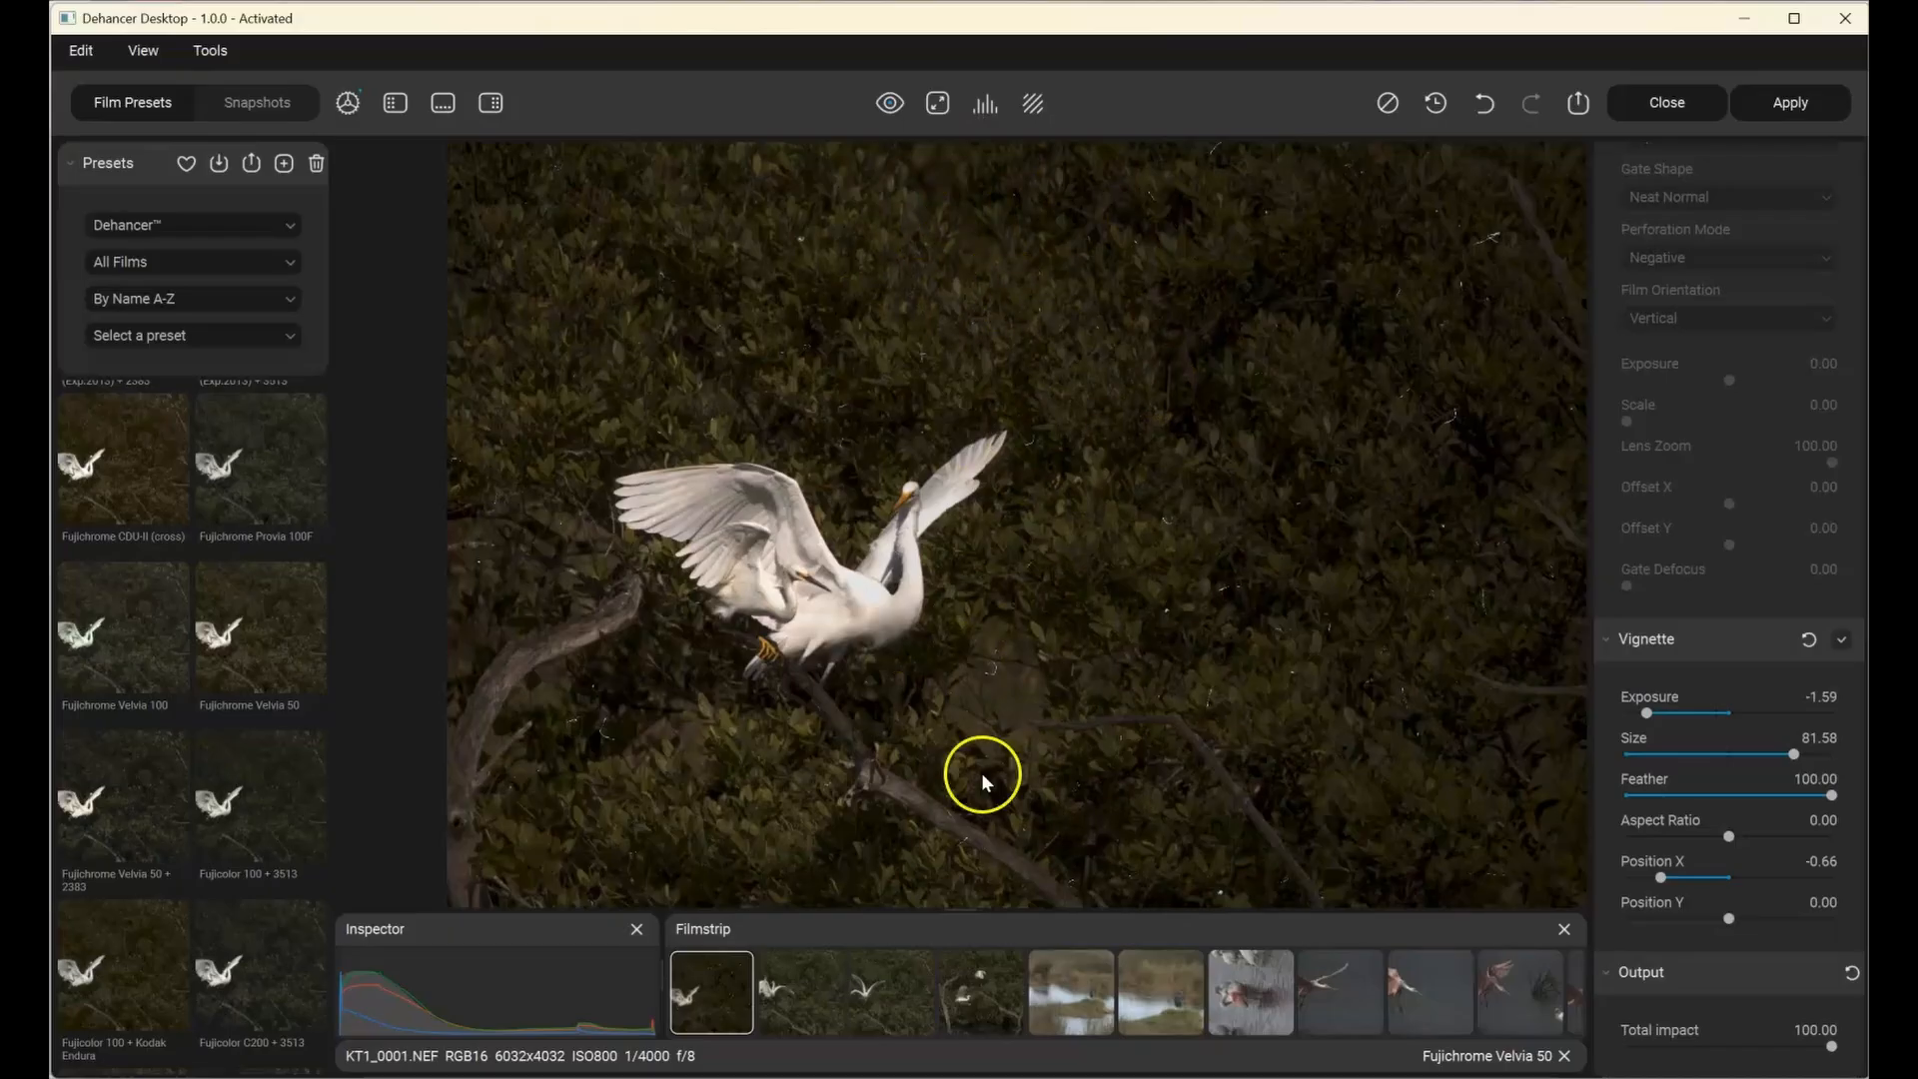
click(1816, 919)
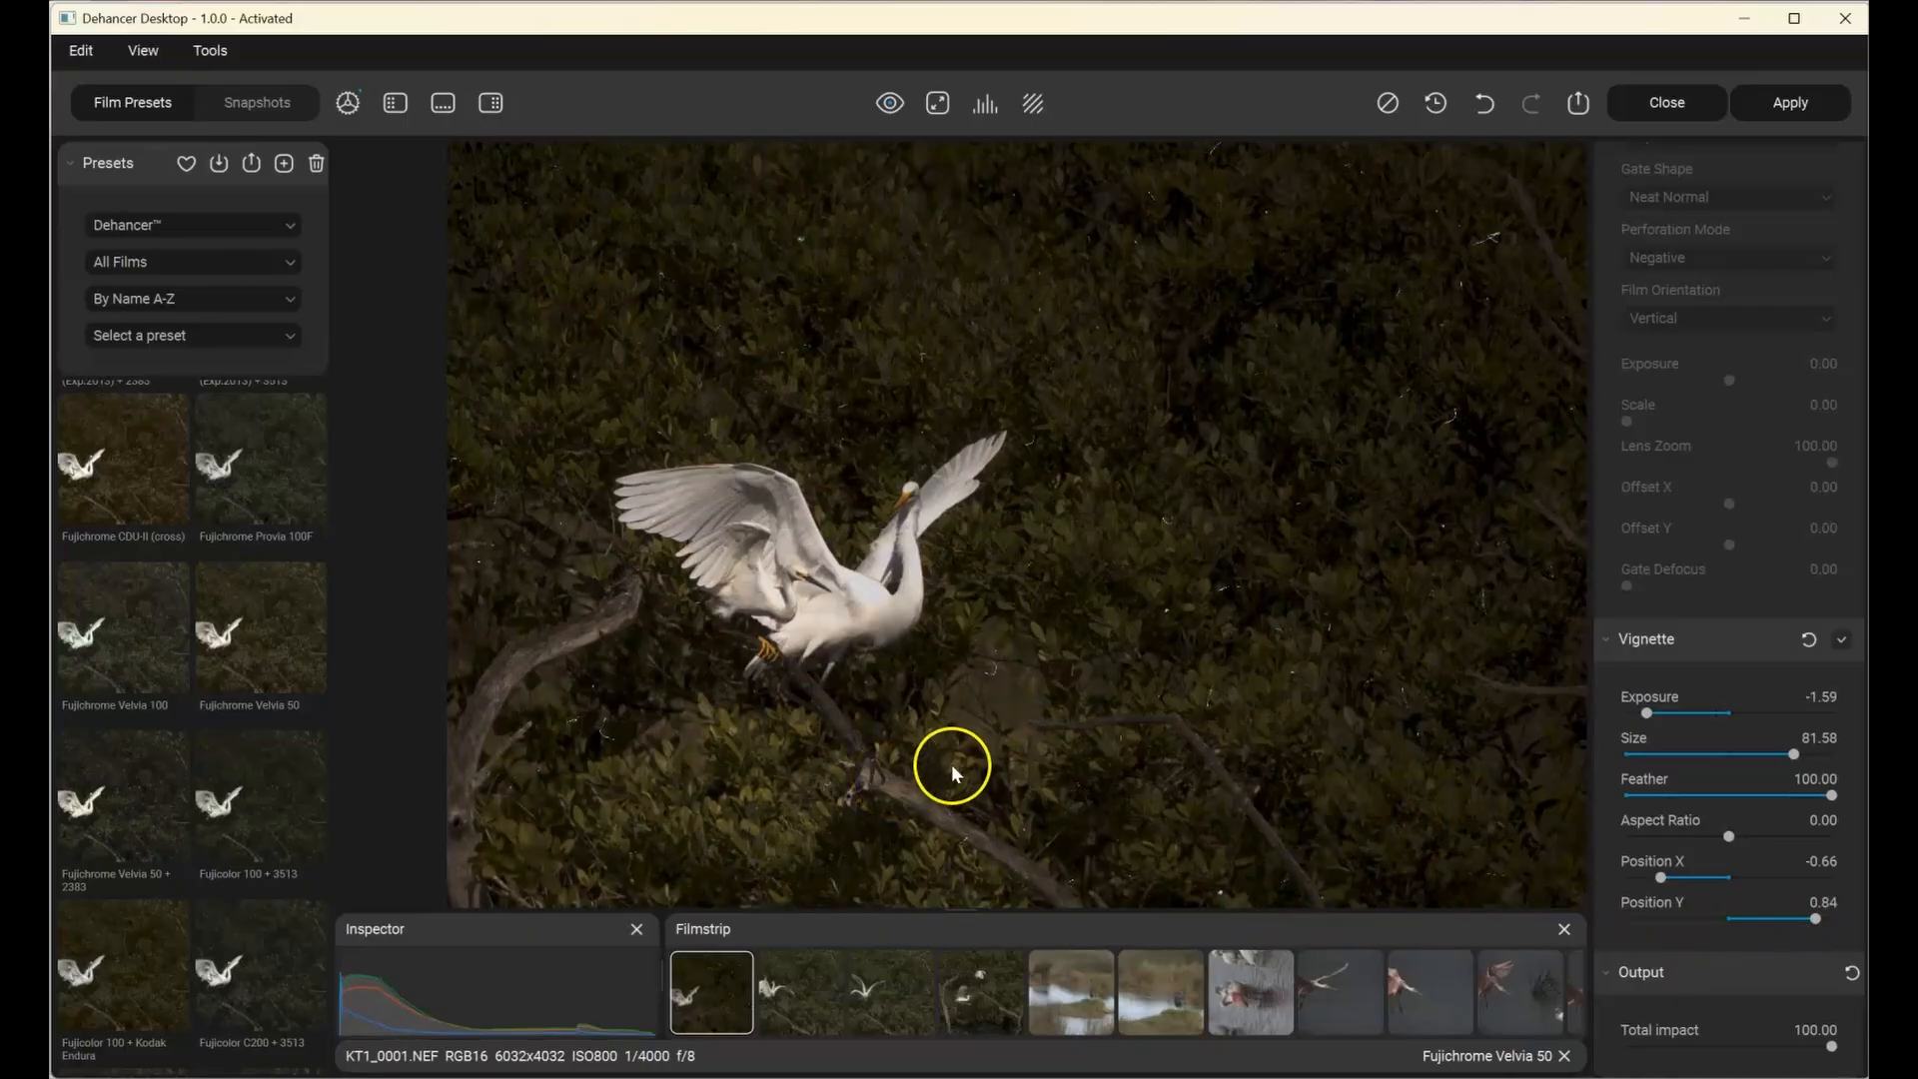
click(1650, 924)
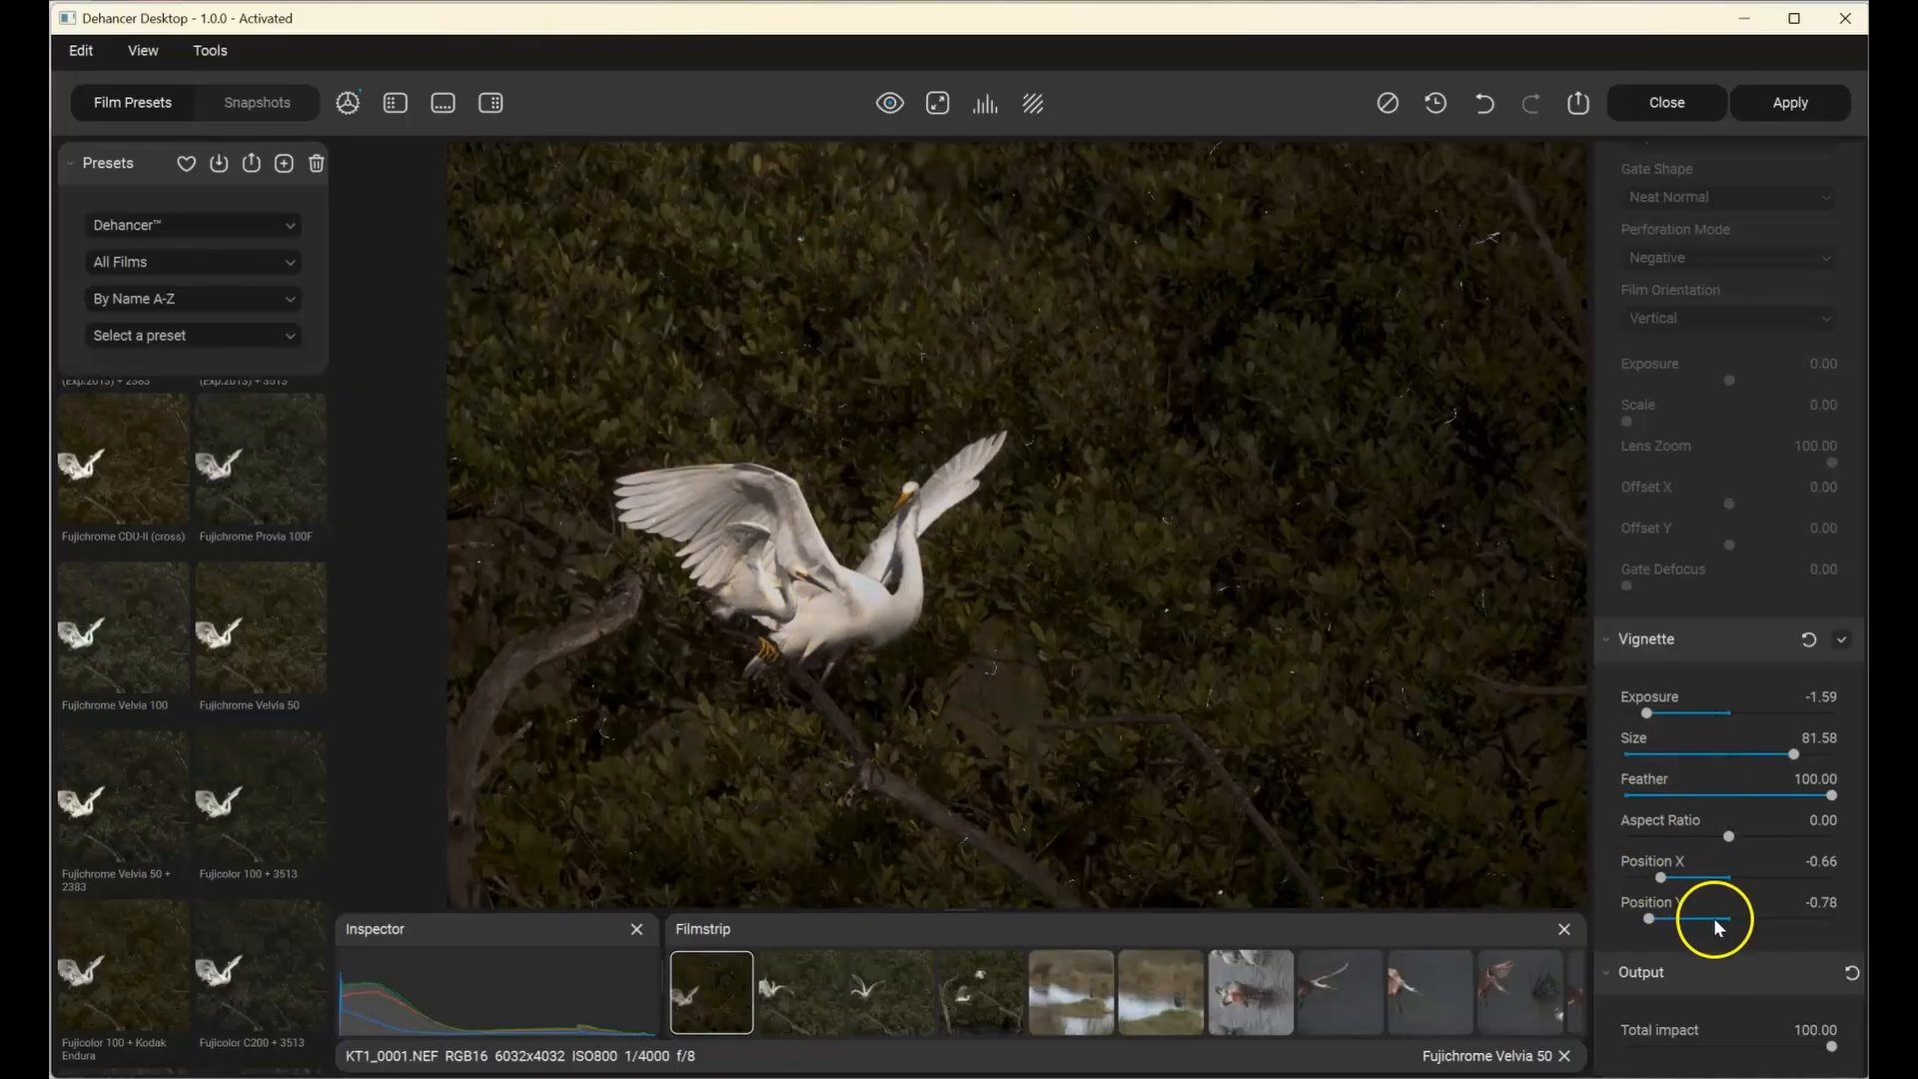
click(1740, 920)
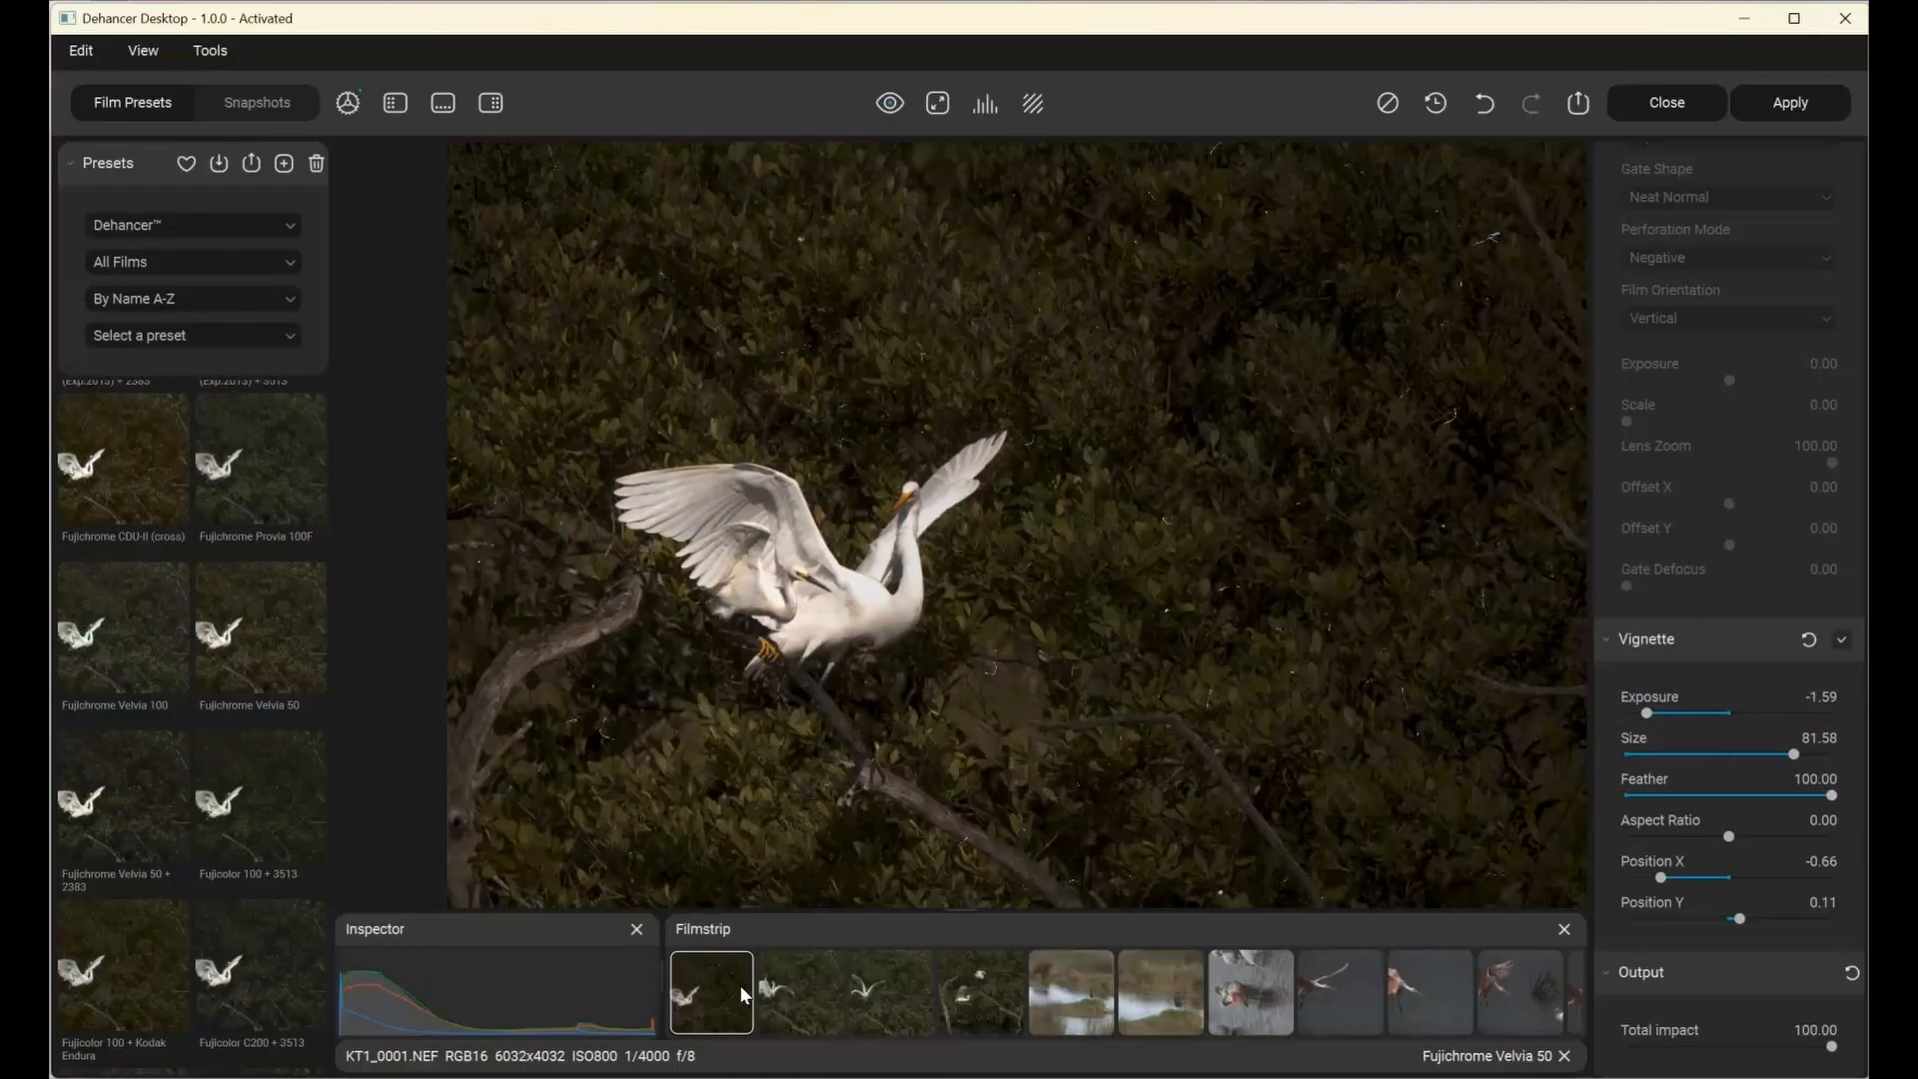
- Apply the edits of the first egret photo, KT1_0001.NEF, to all images in the filmstrip
click(822, 965)
right_click(730, 992)
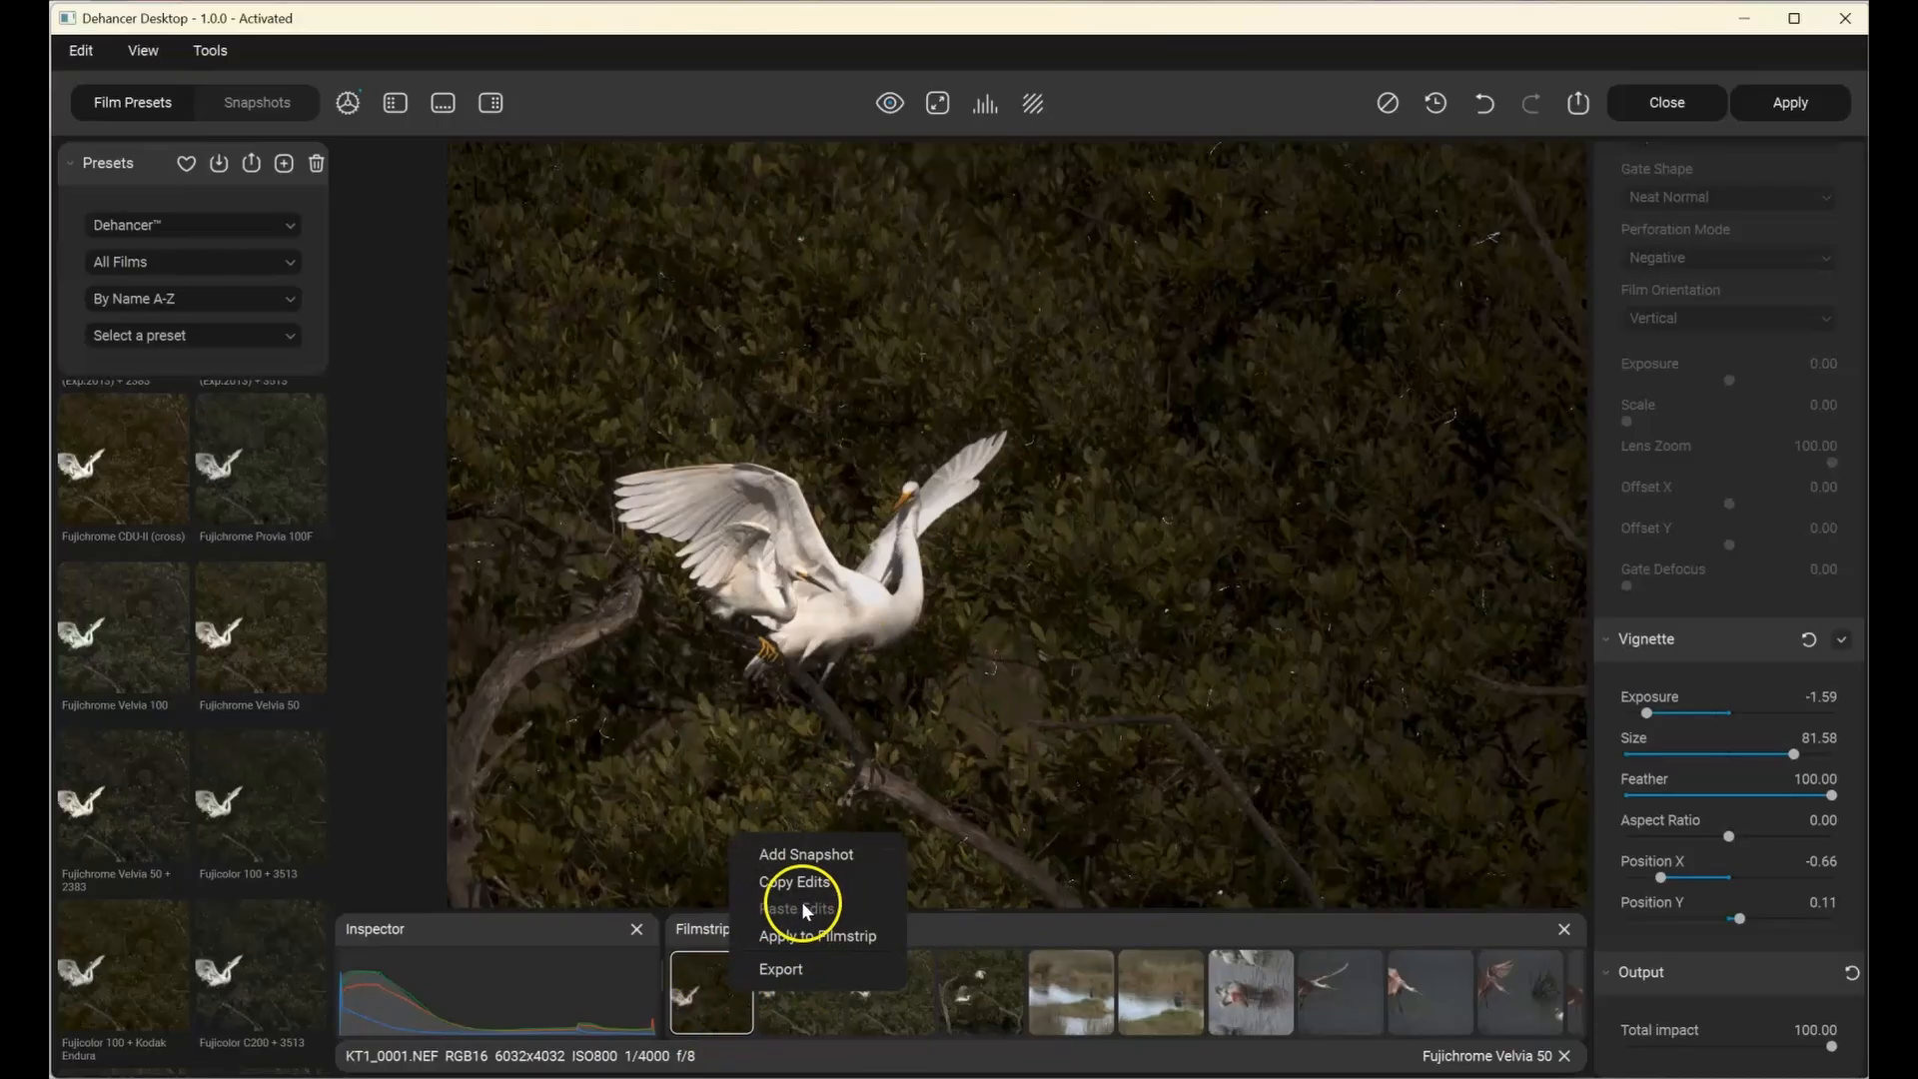
click(814, 937)
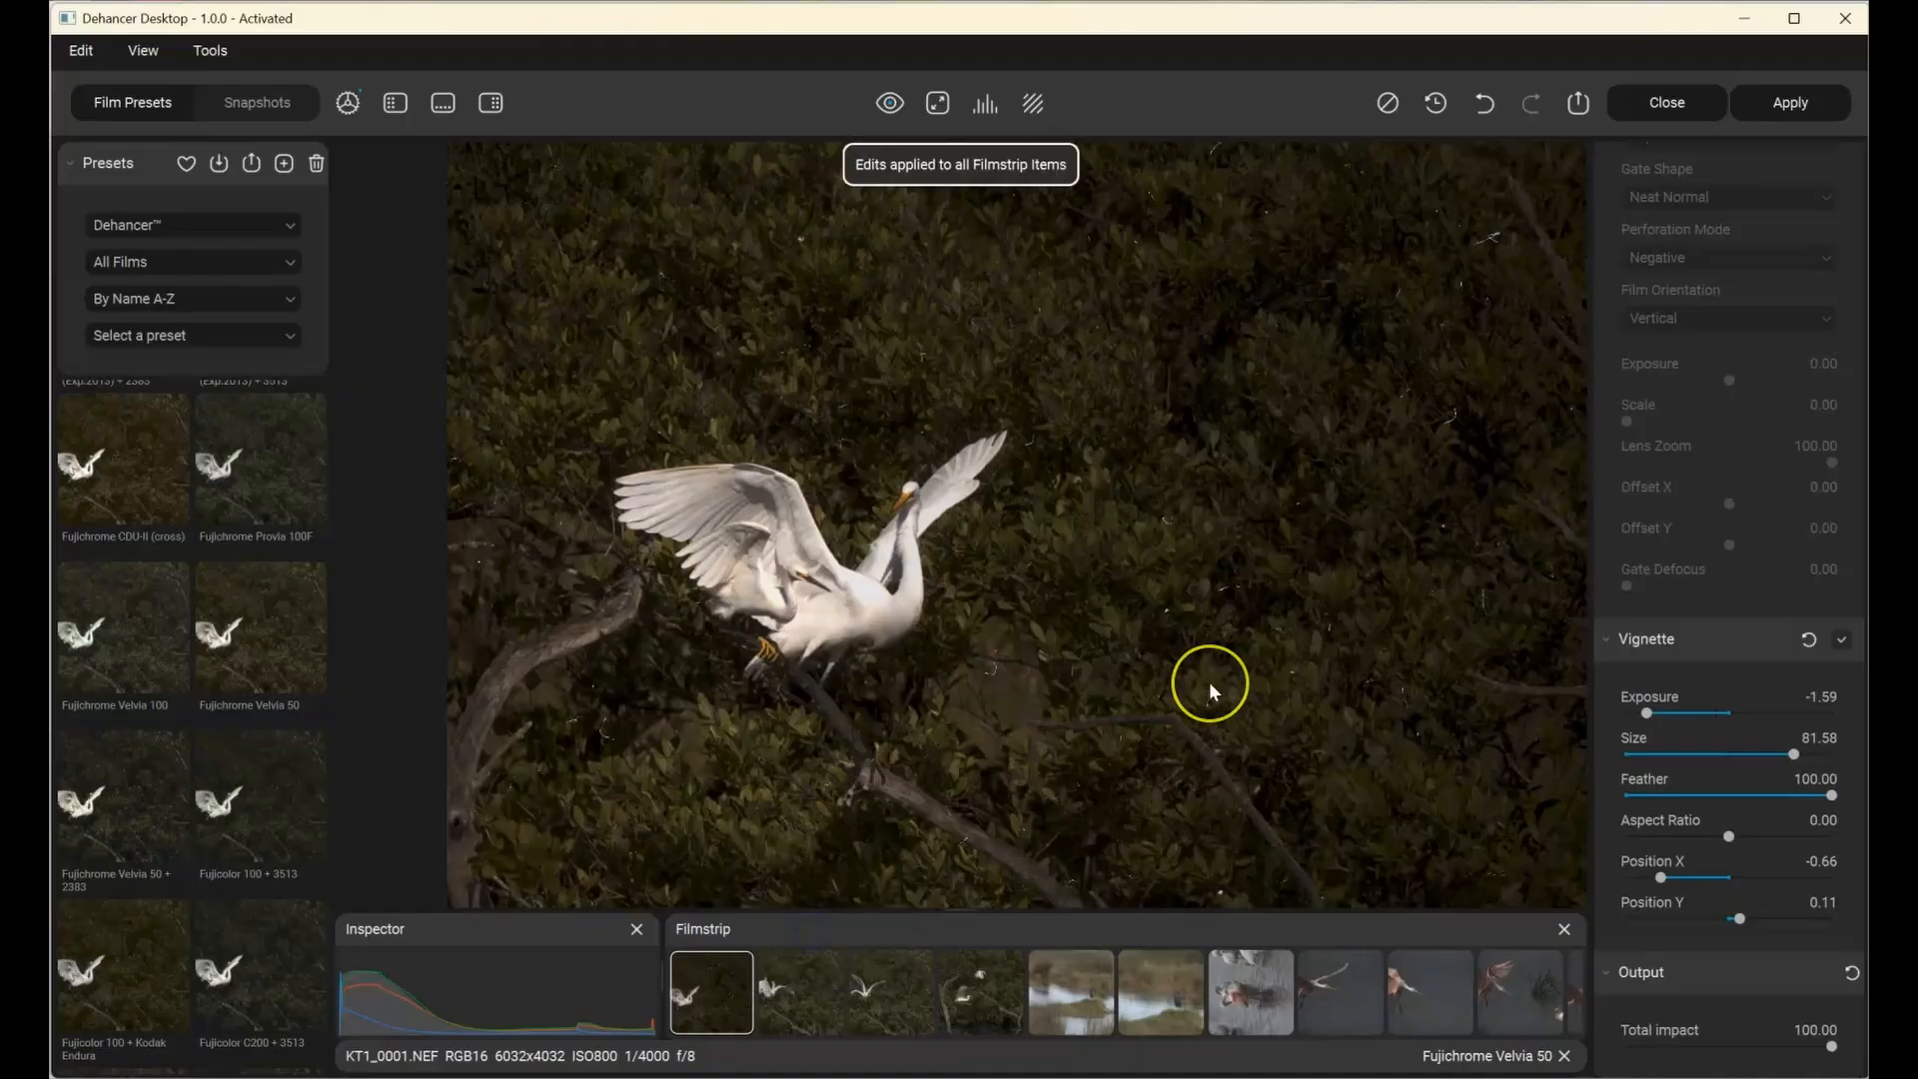